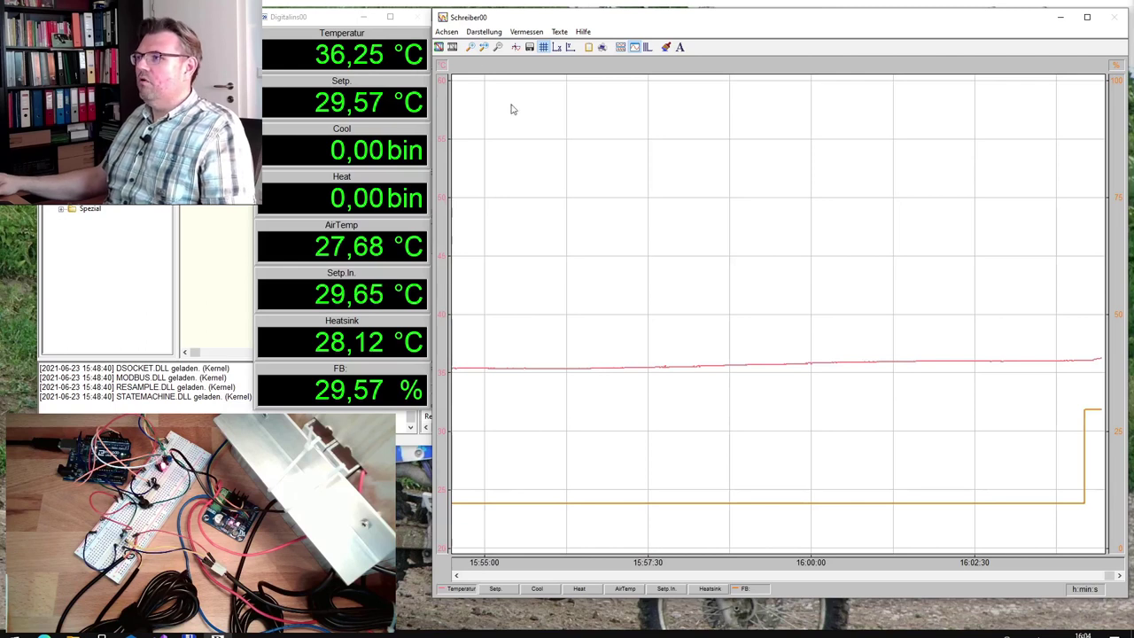
Measure the temperature curve with the recorder cursors, placing the second cursor at the end of the flat section.
left_click(515, 46)
left_click_drag(886, 341, 1083, 357)
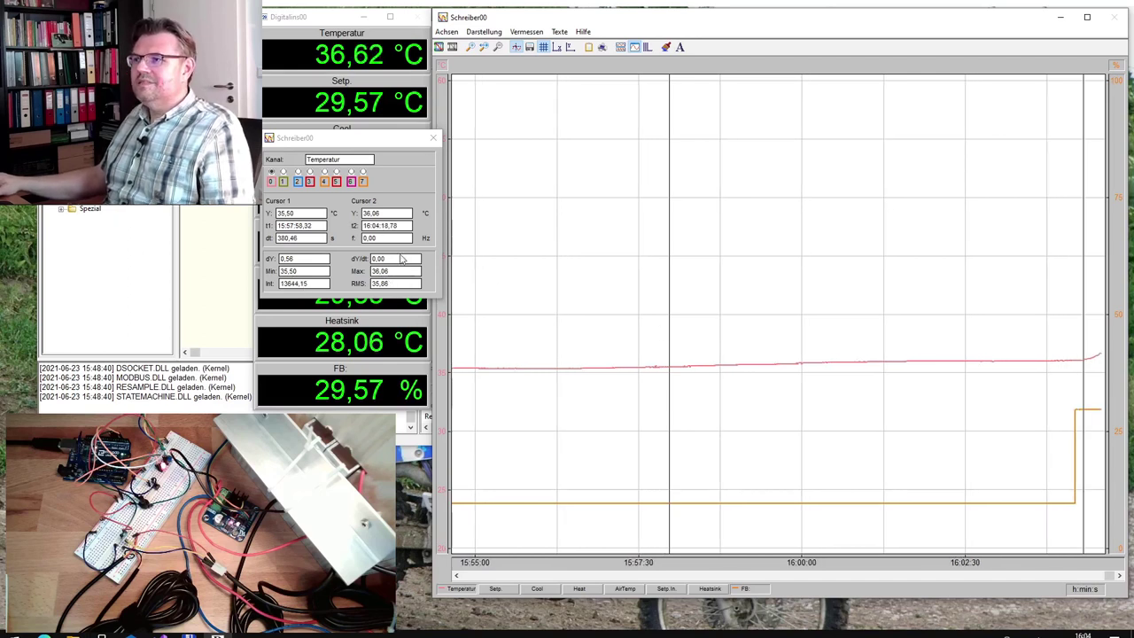
left_click(434, 139)
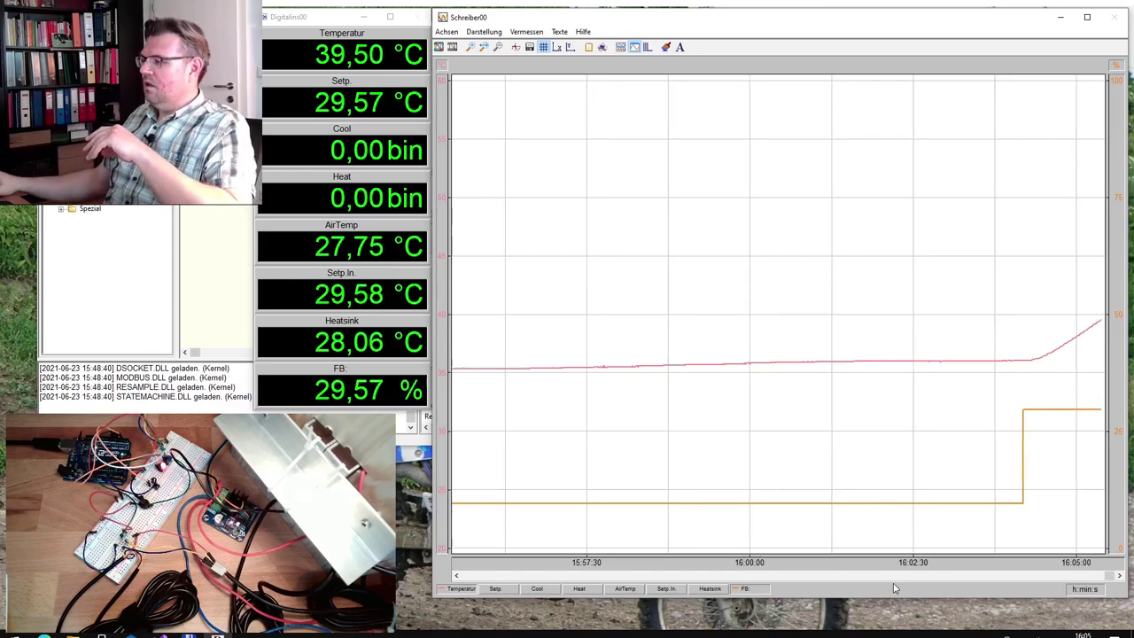
Set the zoomed display range of the recorder's time axis to 15 minutes.
double_click(944, 561)
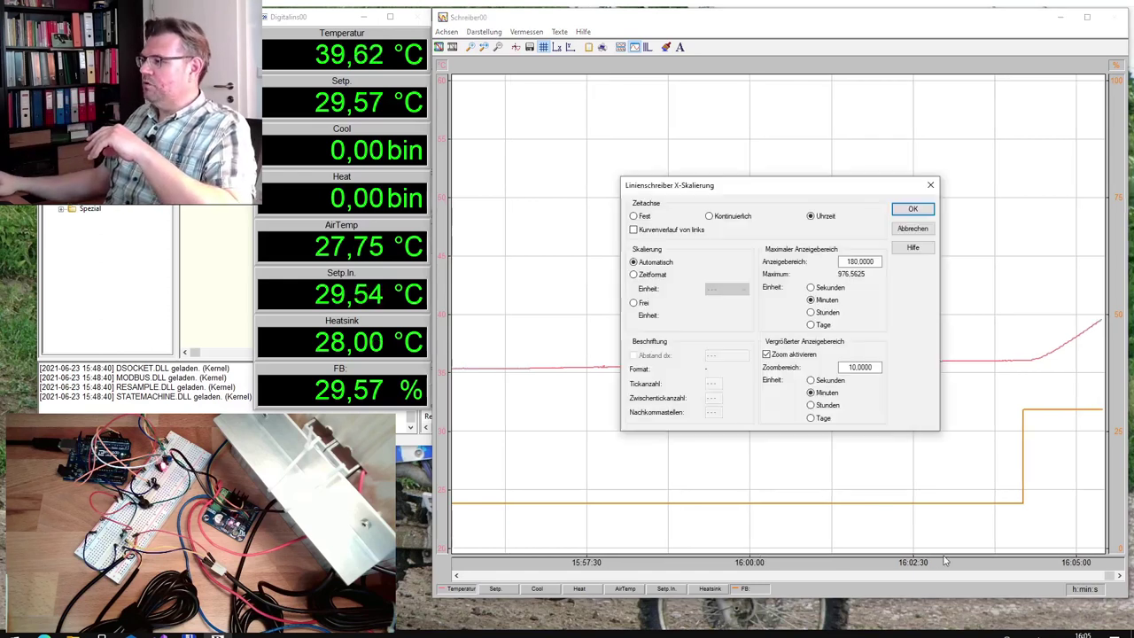
double_click(869, 367)
type("15")
key("Return")
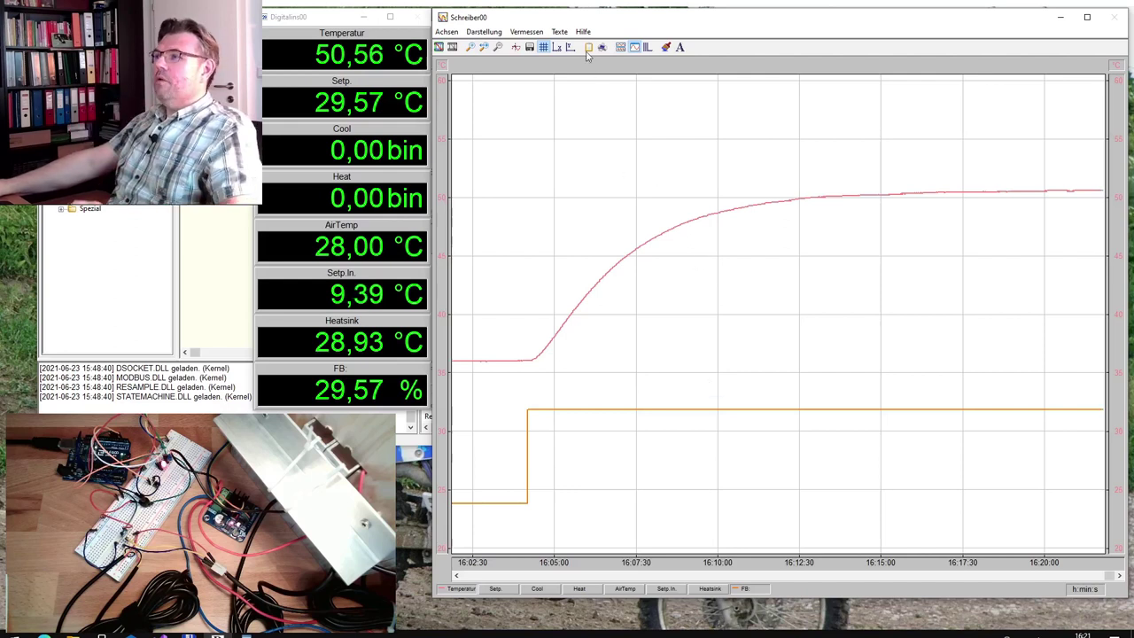
Switch to the Word notes, paste the recorder chart above the Delay and Rise line, and minimise the document.
key("alt+Tab")
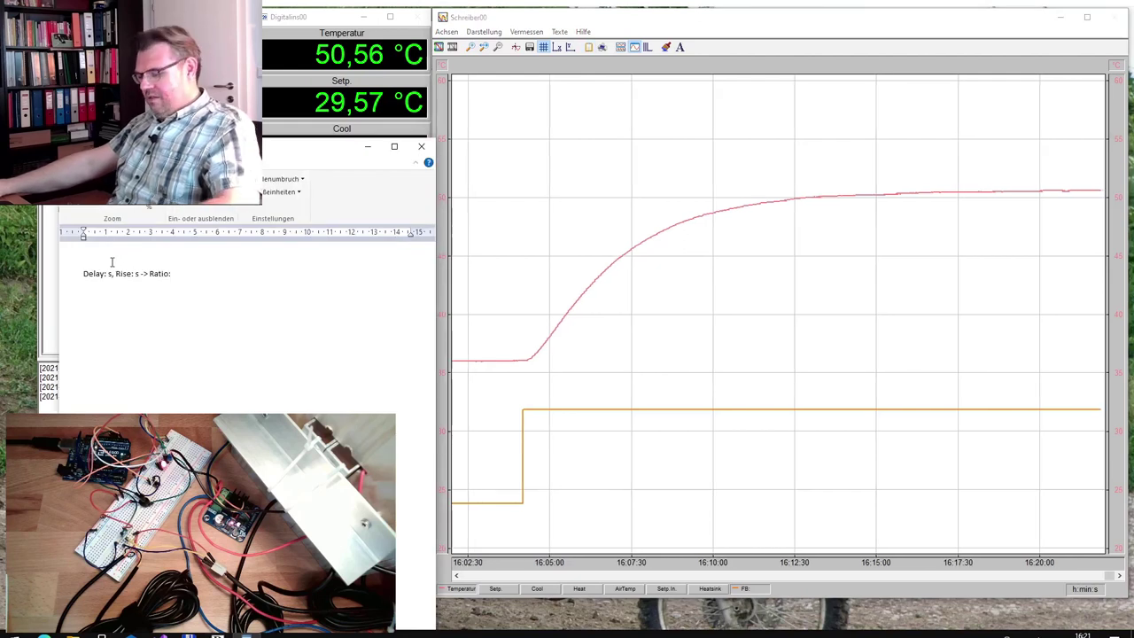
key("ctrl+v")
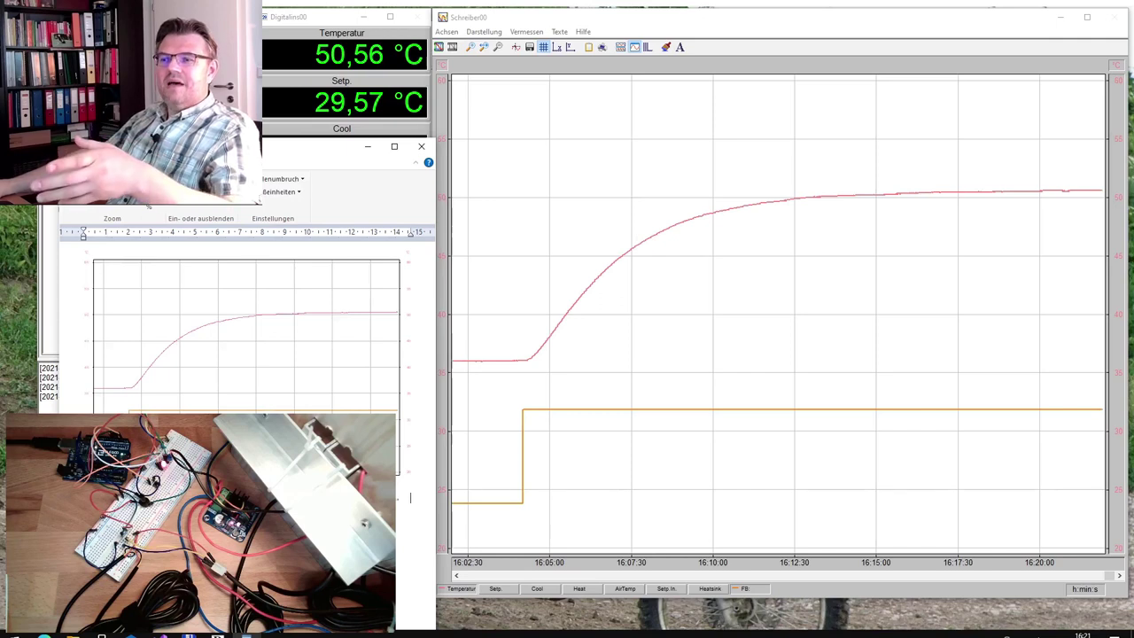
left_click(369, 147)
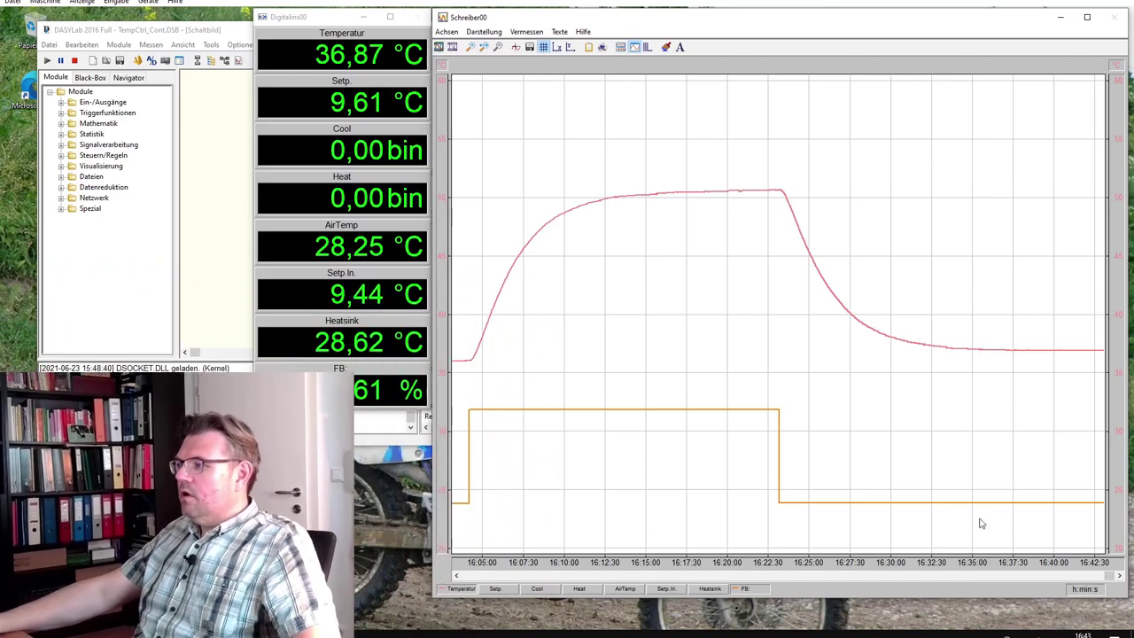
Measure the temperature rise between the setpoint's upward and downward steps, and the following temperature drop, with the two cursors.
left_click_drag(1102, 576, 1097, 575)
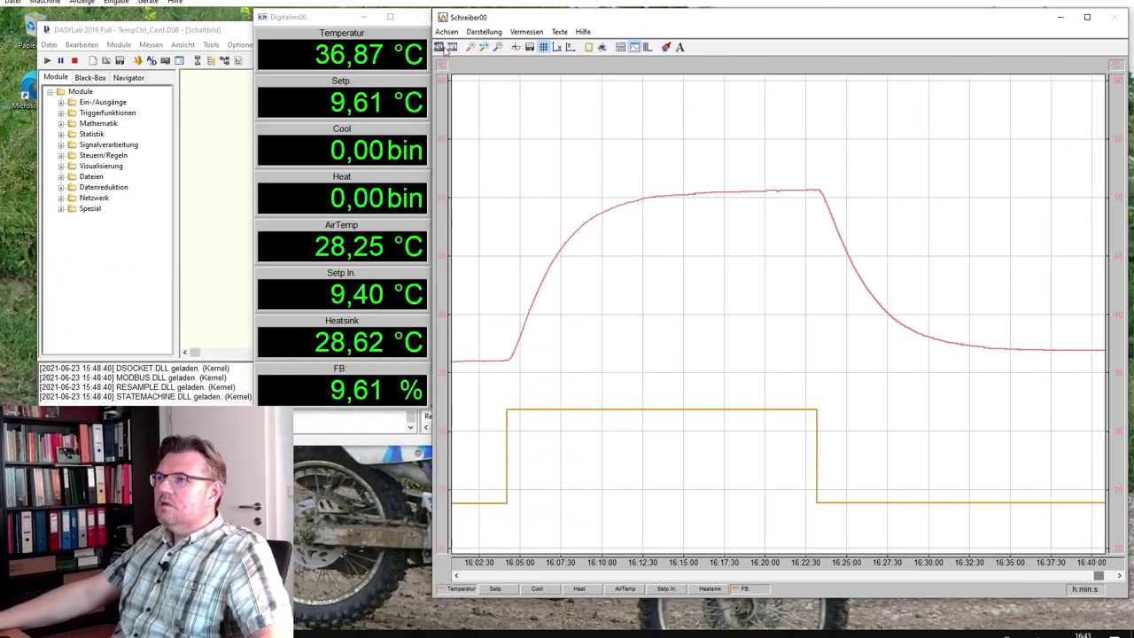
left_click(519, 48)
left_click_drag(660, 328, 507, 377)
left_click_drag(890, 292, 762, 301)
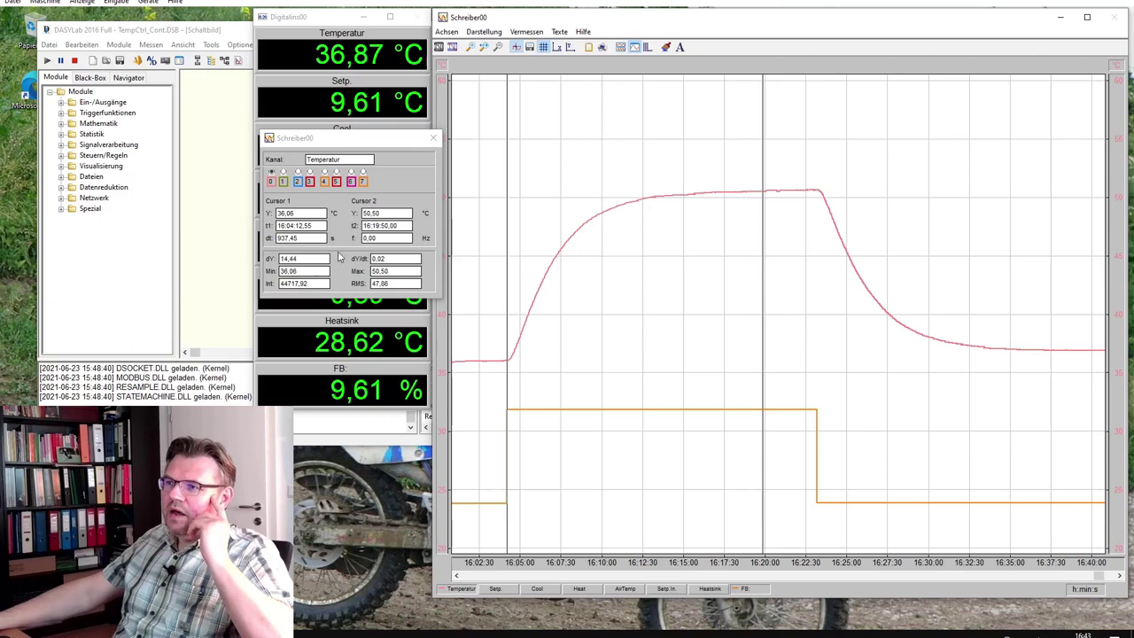
left_click_drag(757, 267, 818, 266)
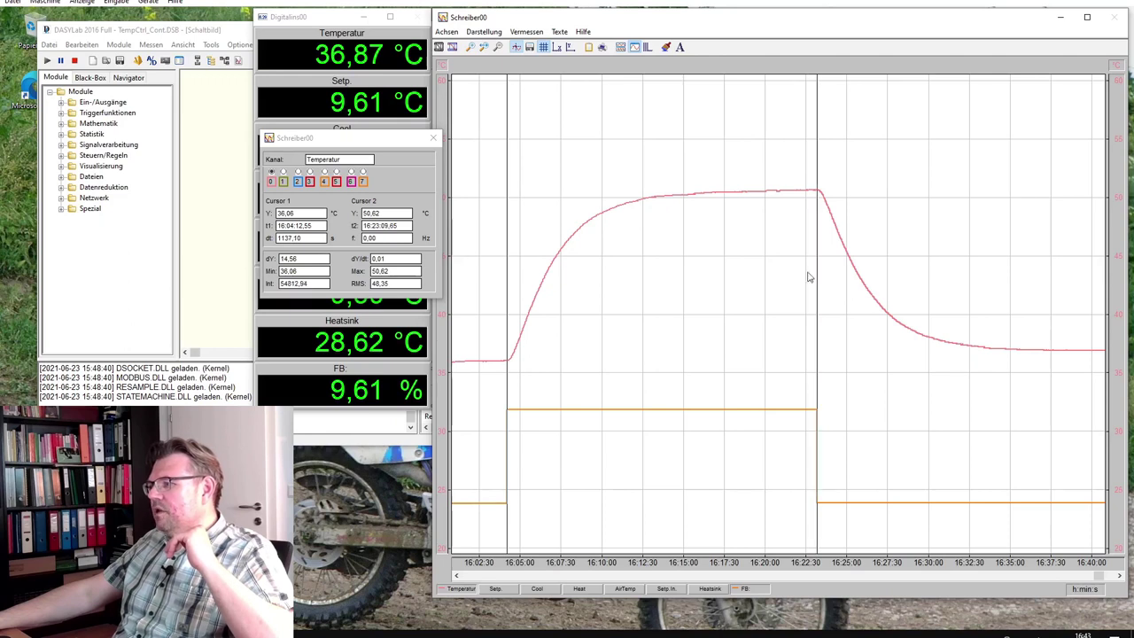
left_click_drag(510, 384, 1058, 381)
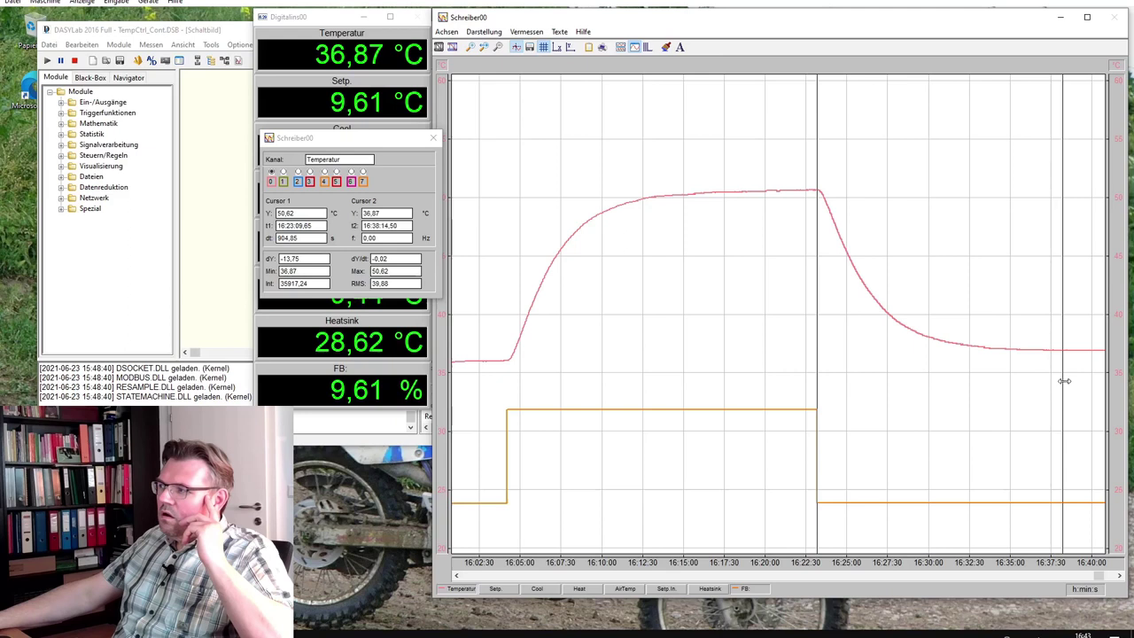
left_click_drag(1064, 381, 1068, 381)
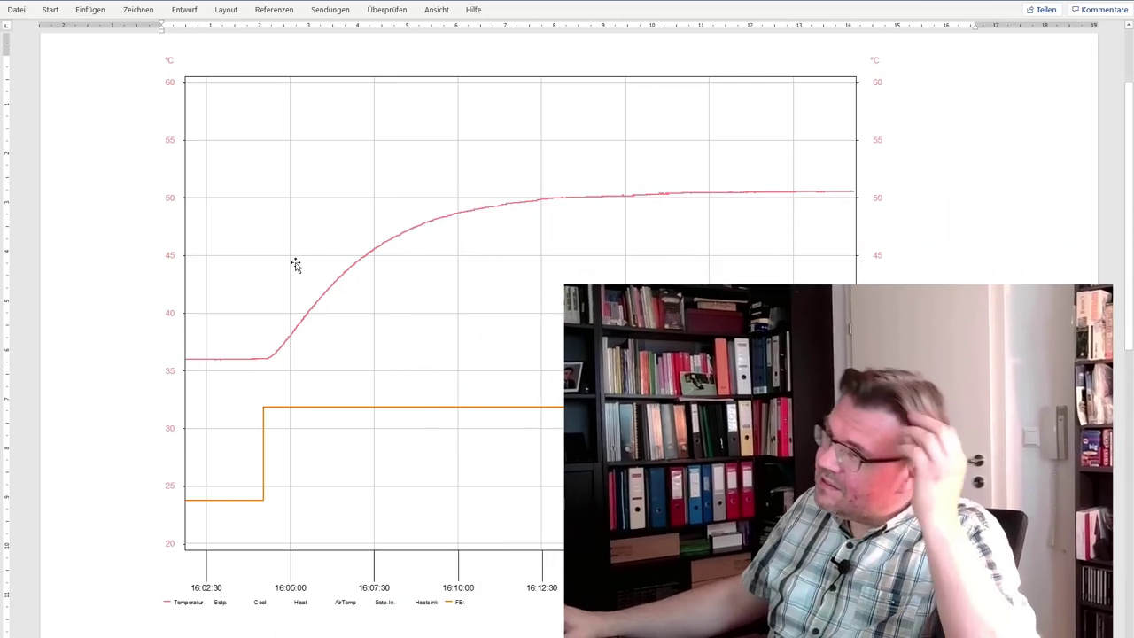
In the Word document, draw a horizontal line on the chart at 45 °C spanning the interval from 16:12:30 to 16:15:00.
left_click(49, 9)
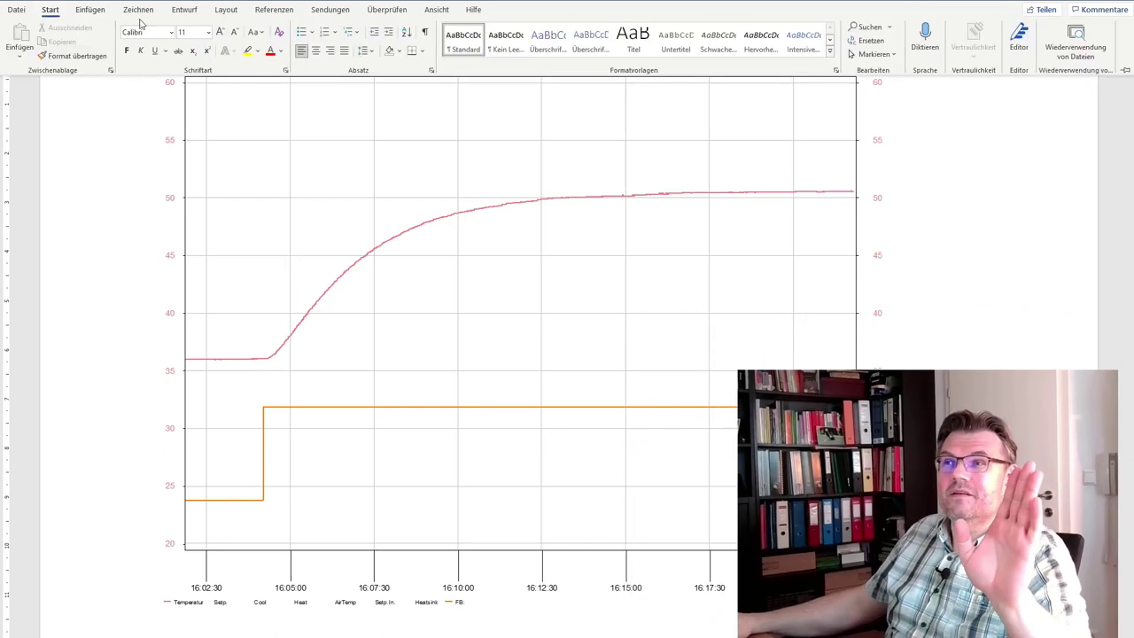
left_click(88, 10)
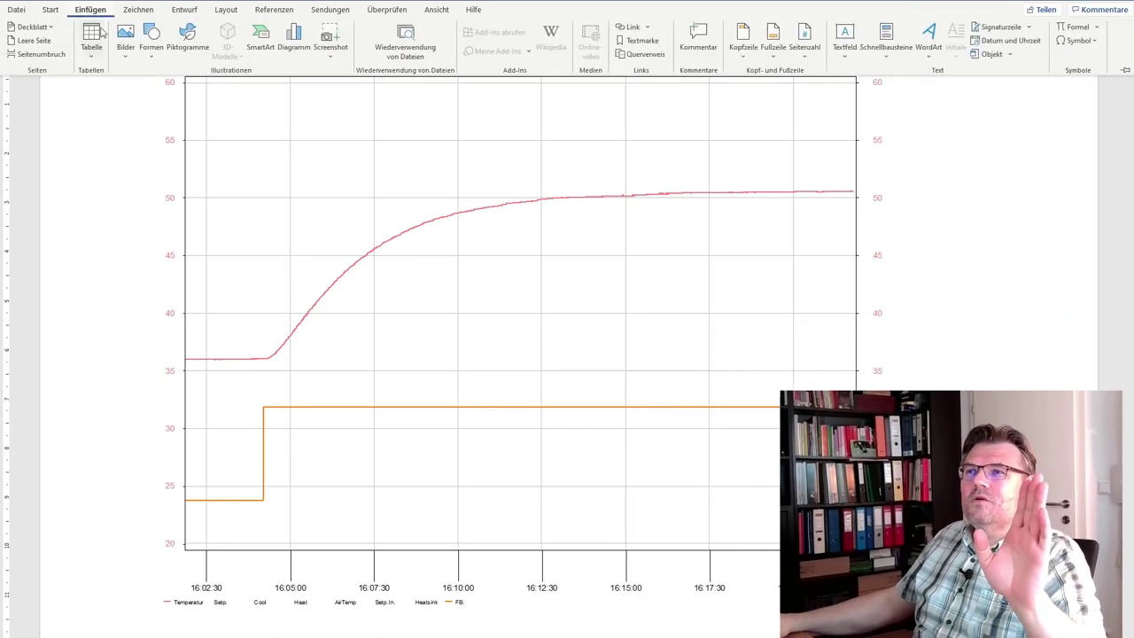
left_click(152, 55)
left_click(162, 90)
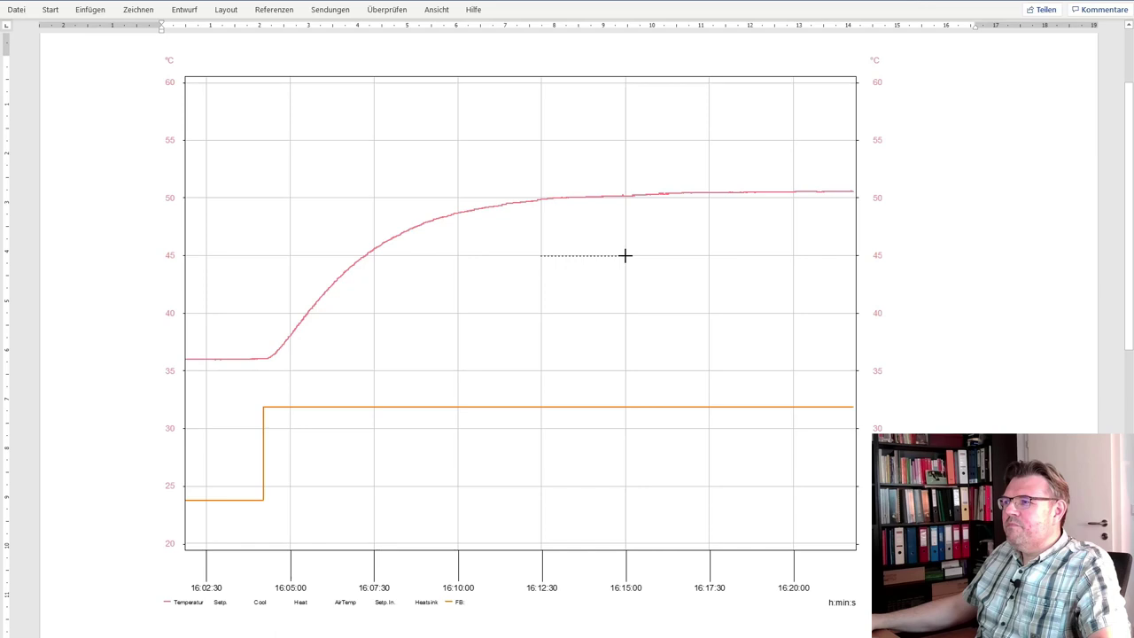
left_click_drag(625, 255, 625, 255)
Fit the line's end to the 16:15:00 gridline and display the line's width.
scroll(562, 256, "up", 1)
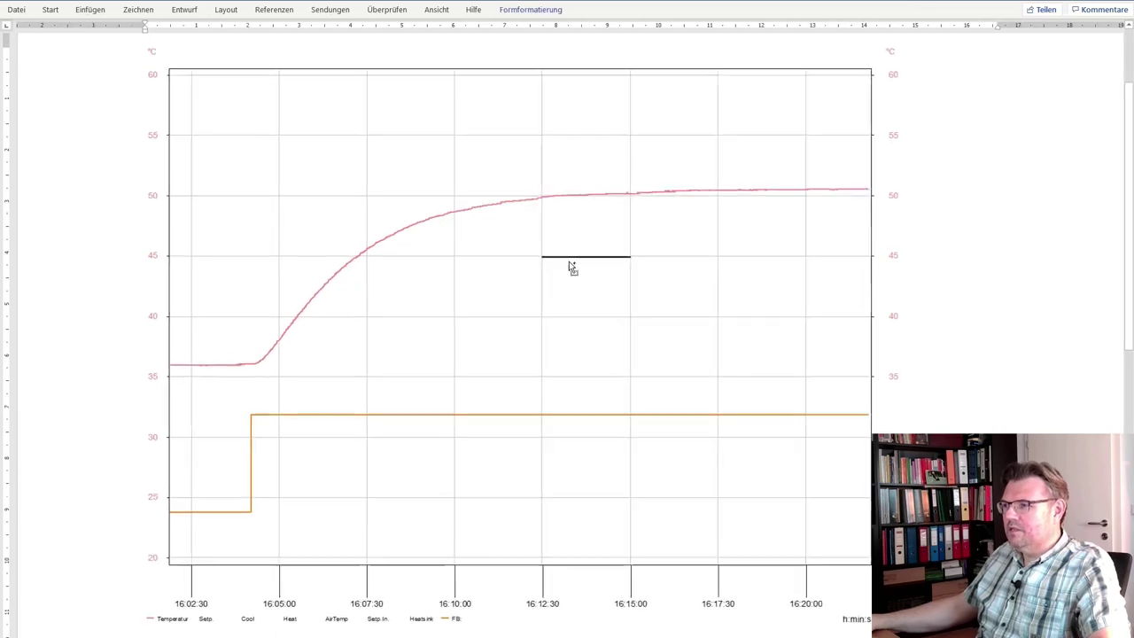
scroll(569, 261, "up", 8)
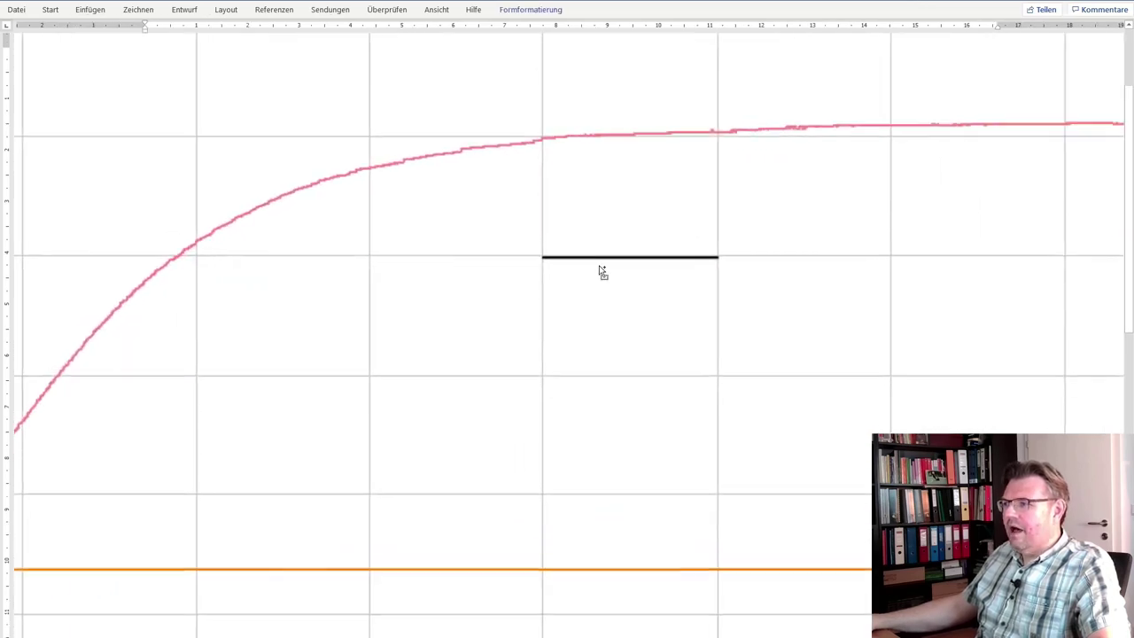
scroll(602, 272, "up", 2)
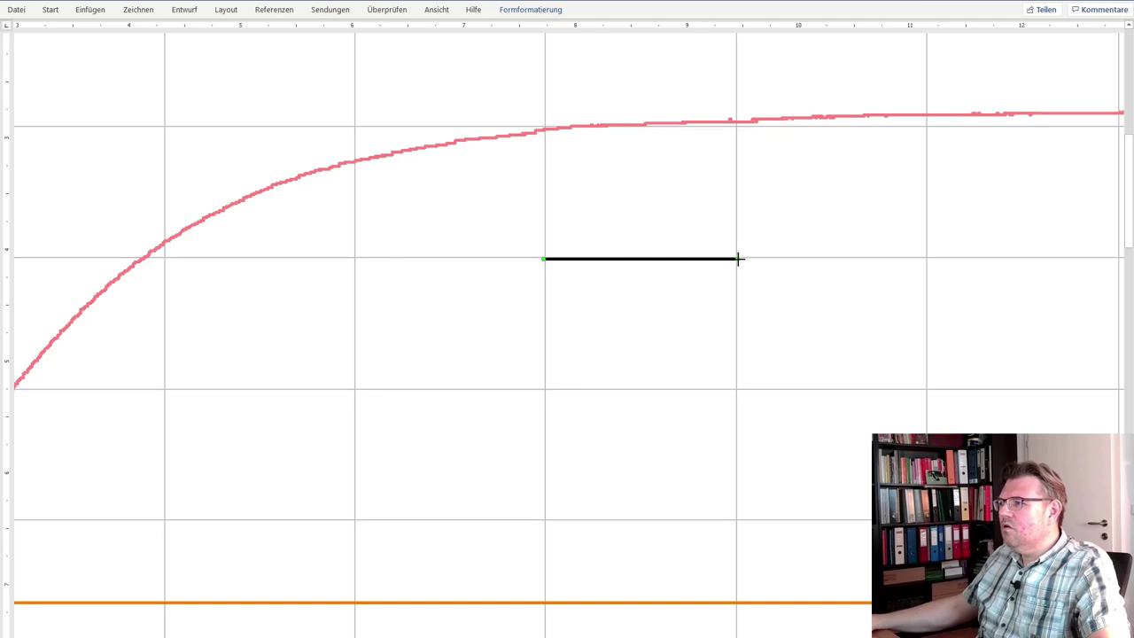
left_click_drag(732, 259, 736, 259)
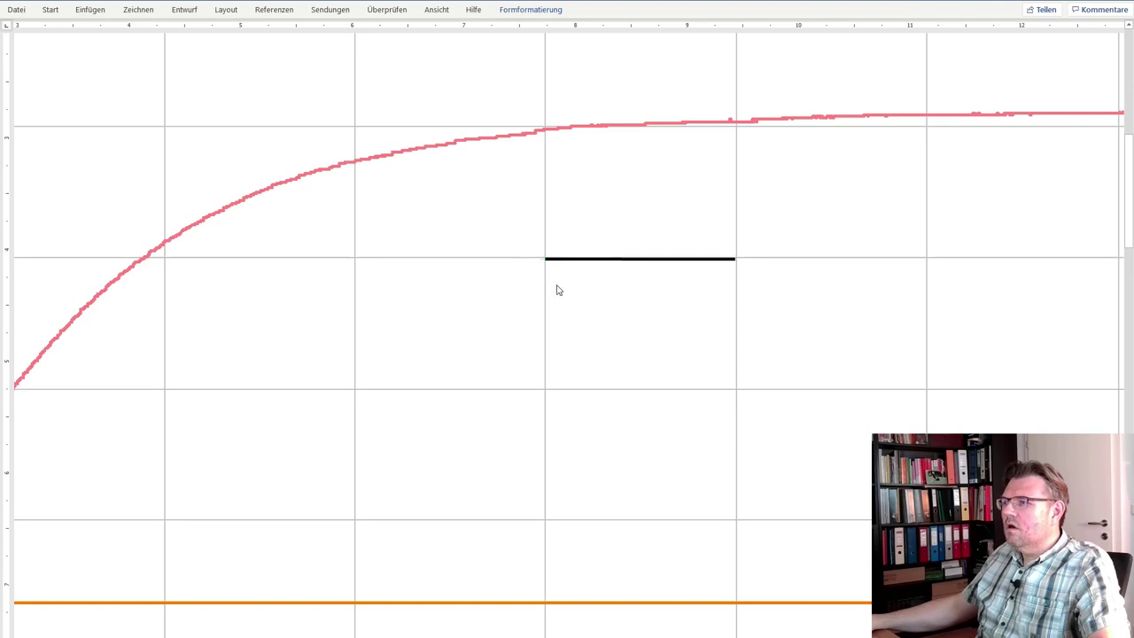
left_click(597, 310)
left_click(713, 261)
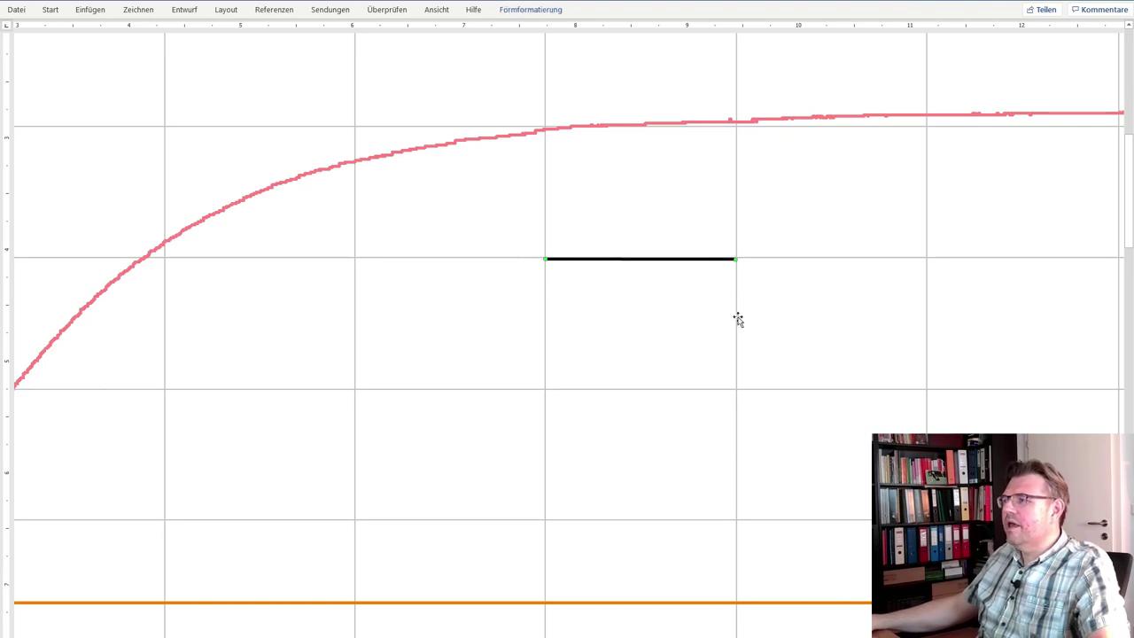
left_click(530, 10)
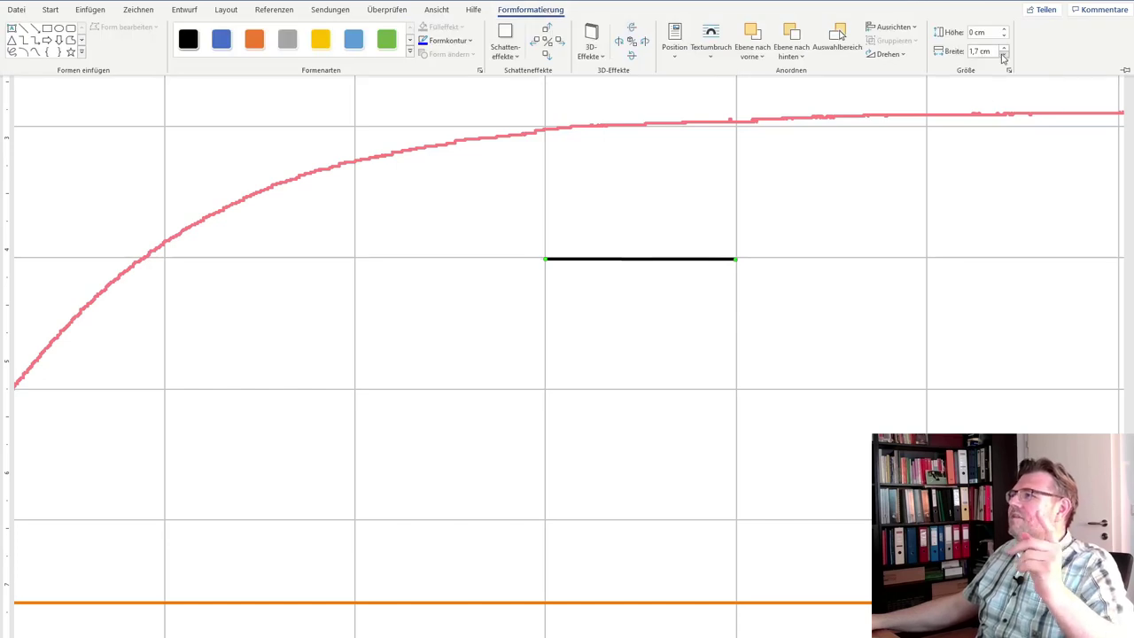
Write the scale note "1,7 cm = 150s" below the Delay, Rise and Ratio line.
scroll(603, 452, "down", 5)
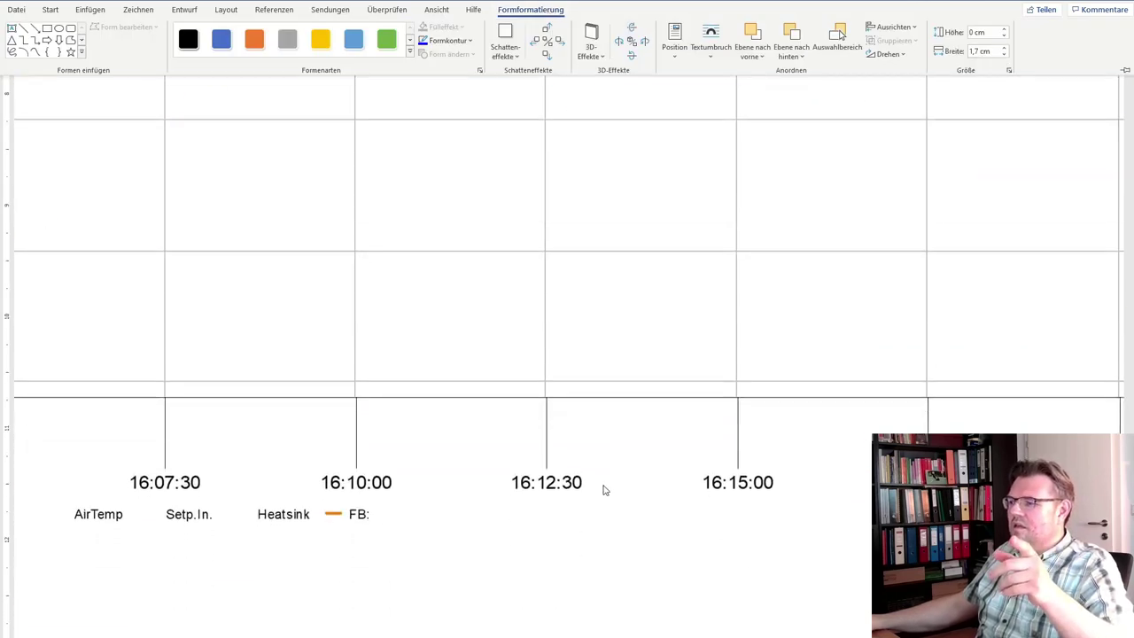
scroll(604, 490, "down", 1)
scroll(399, 458, "down", 4)
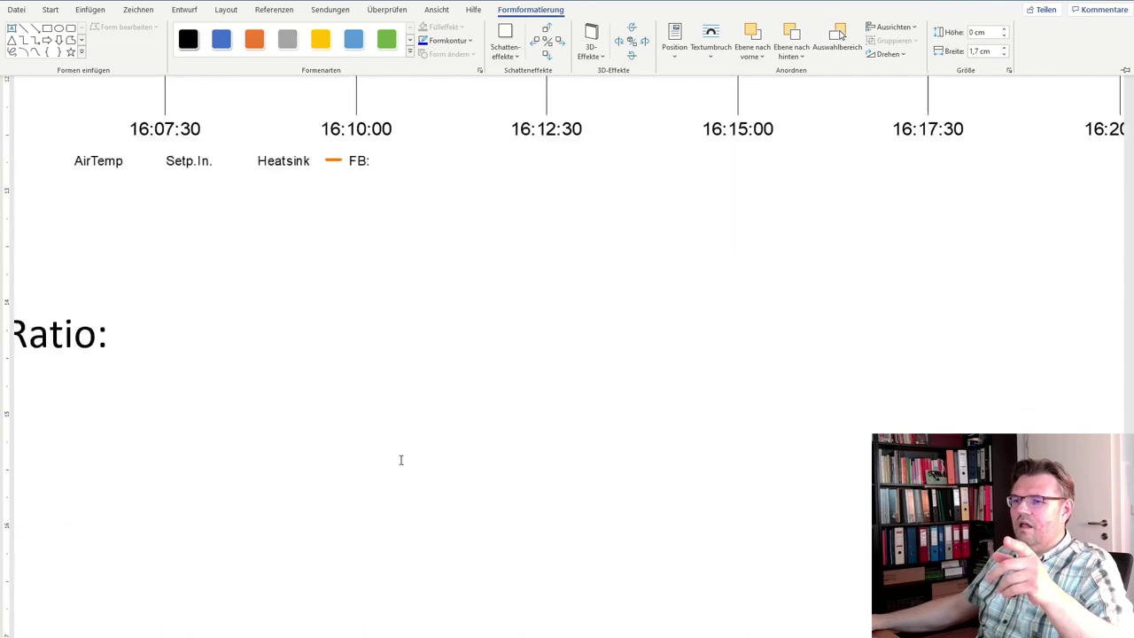
scroll(203, 331, "up", 3)
scroll(155, 326, "down", 3)
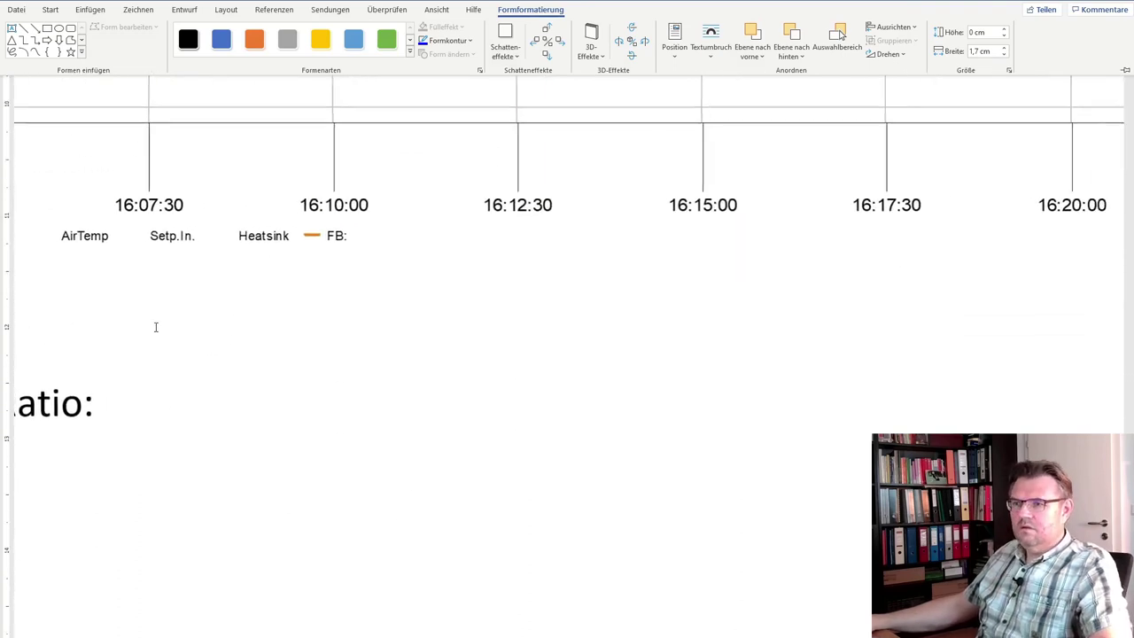
left_click(121, 404)
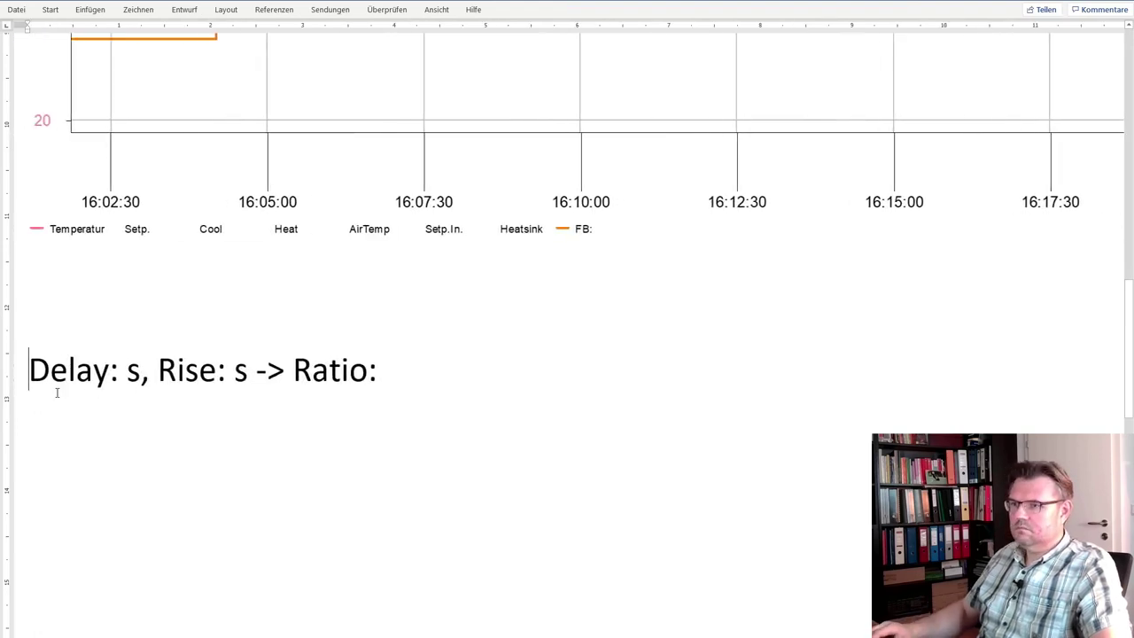
type("1")
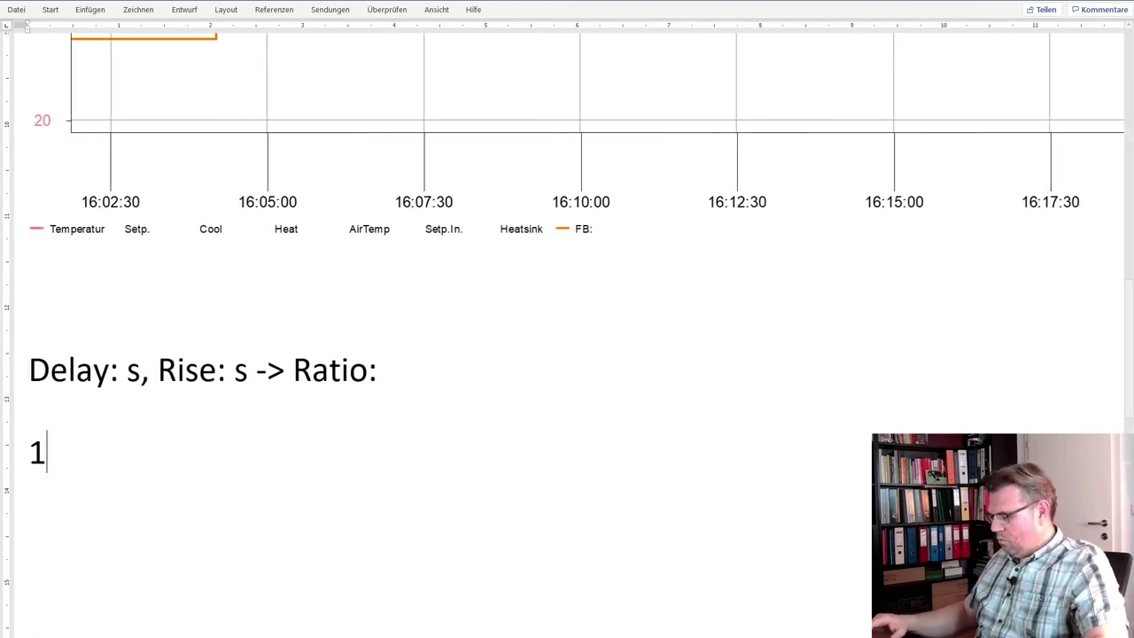
type(",7 cm")
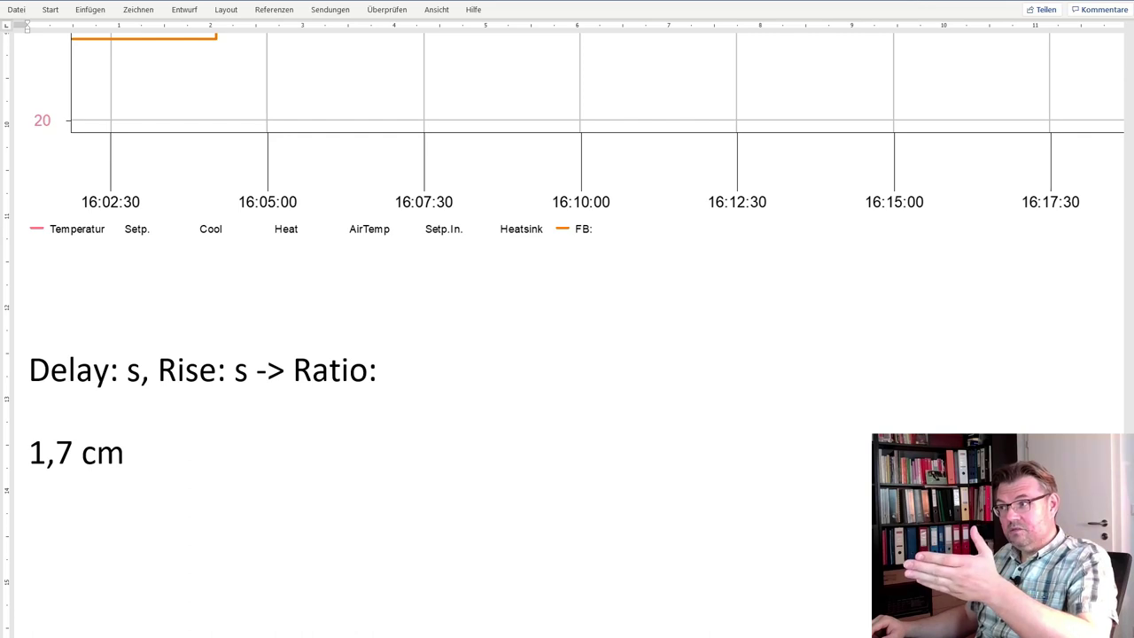
type("15")
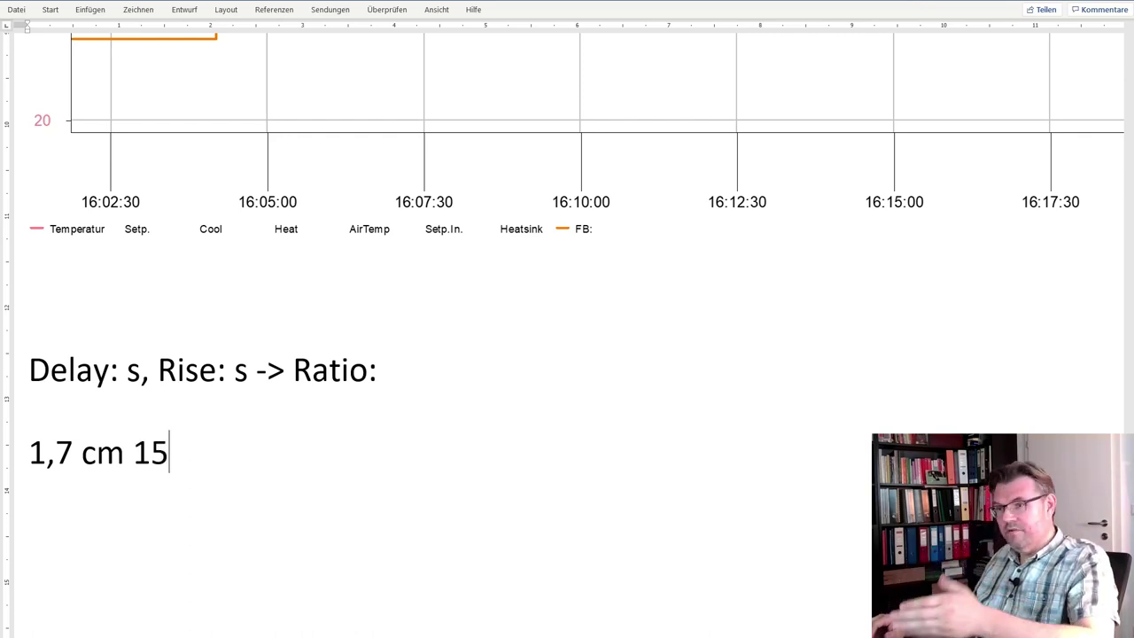
type("0s")
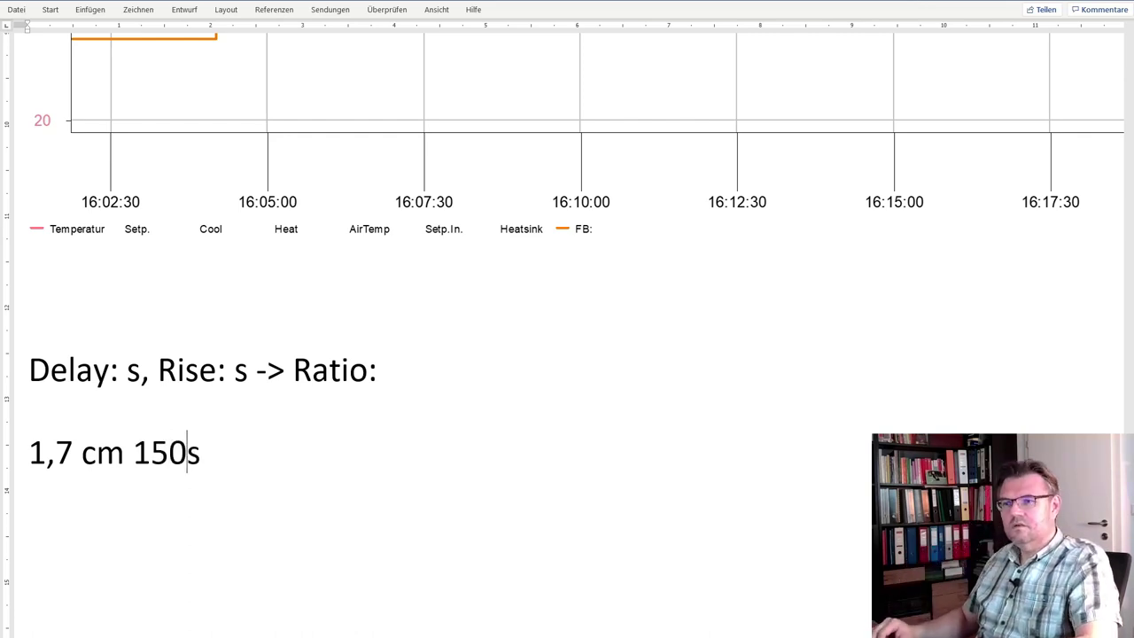
type(" =")
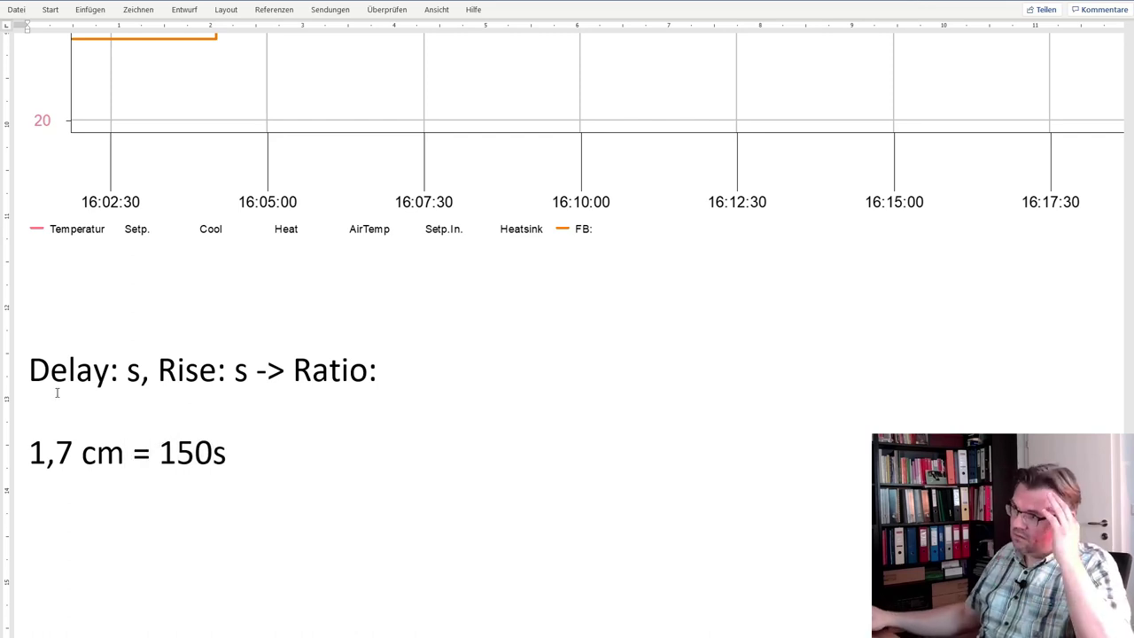
Move the black line onto the curve's final plateau above 50 °C and stretch it from 16:05:00 to the chart's far edge.
scroll(574, 283, "up", 9)
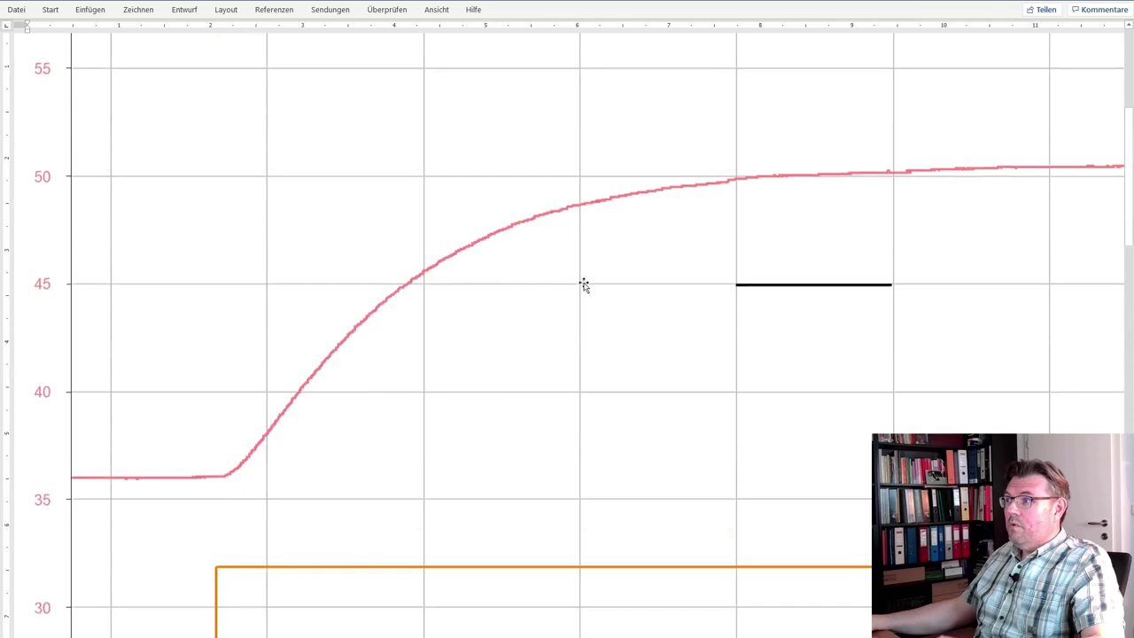
scroll(822, 352, "down", 3)
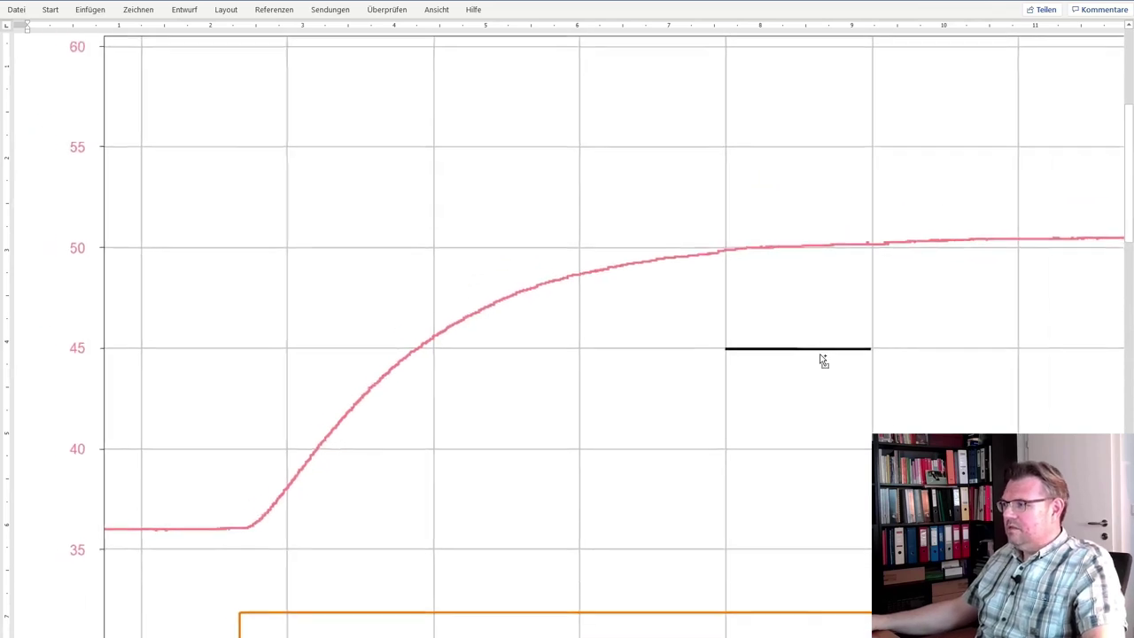
scroll(822, 360, "down", 2)
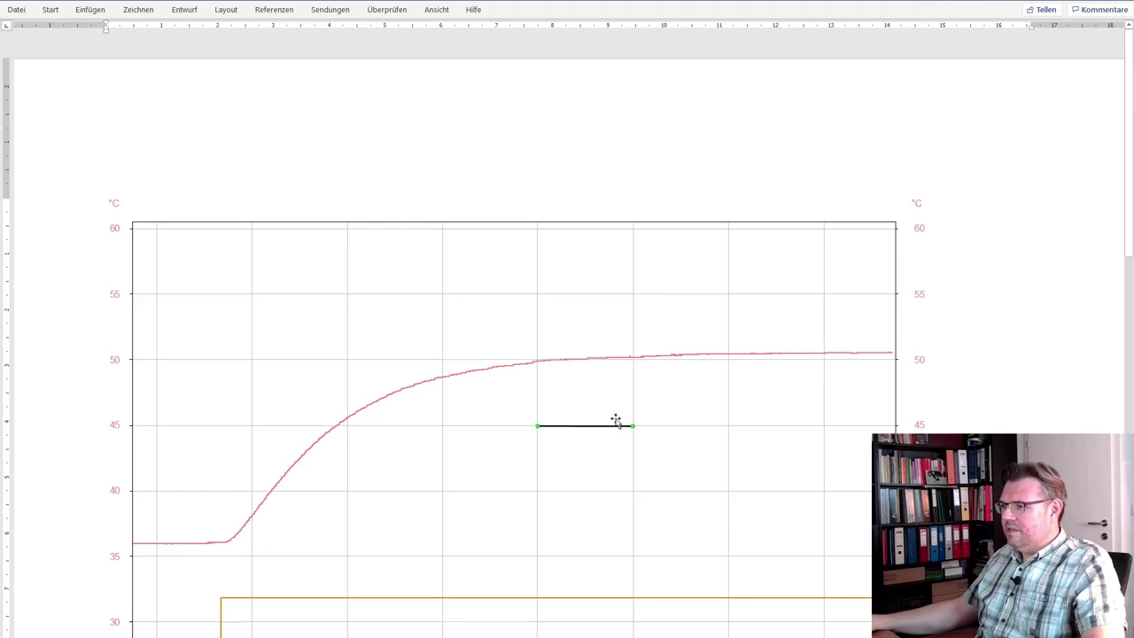
left_click_drag(616, 420, 679, 405)
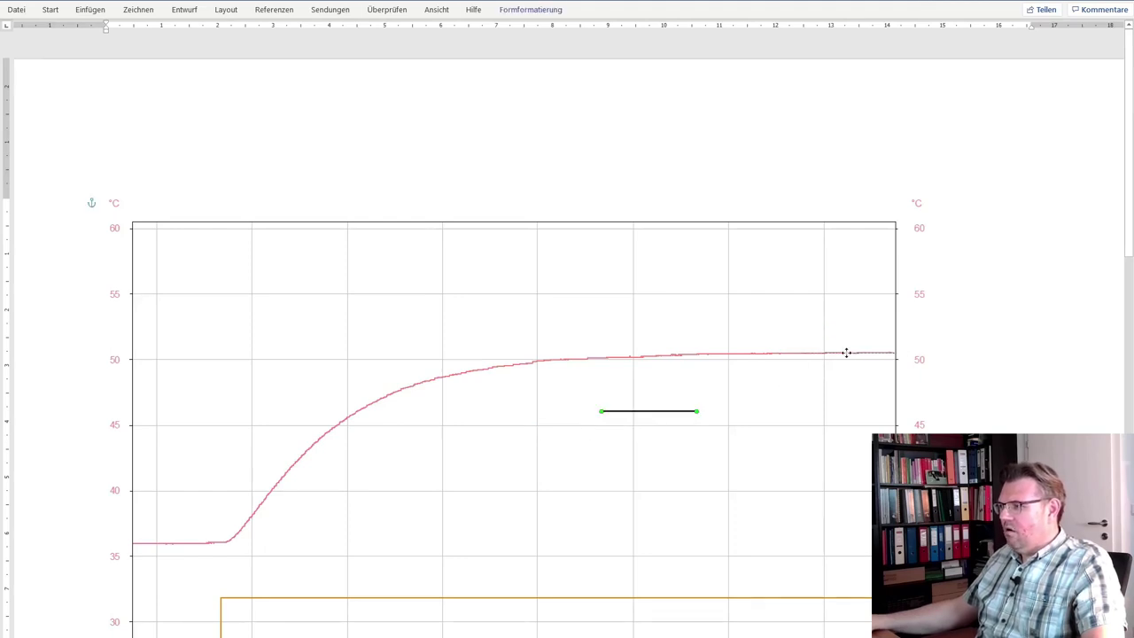
left_click_drag(846, 353, 250, 353)
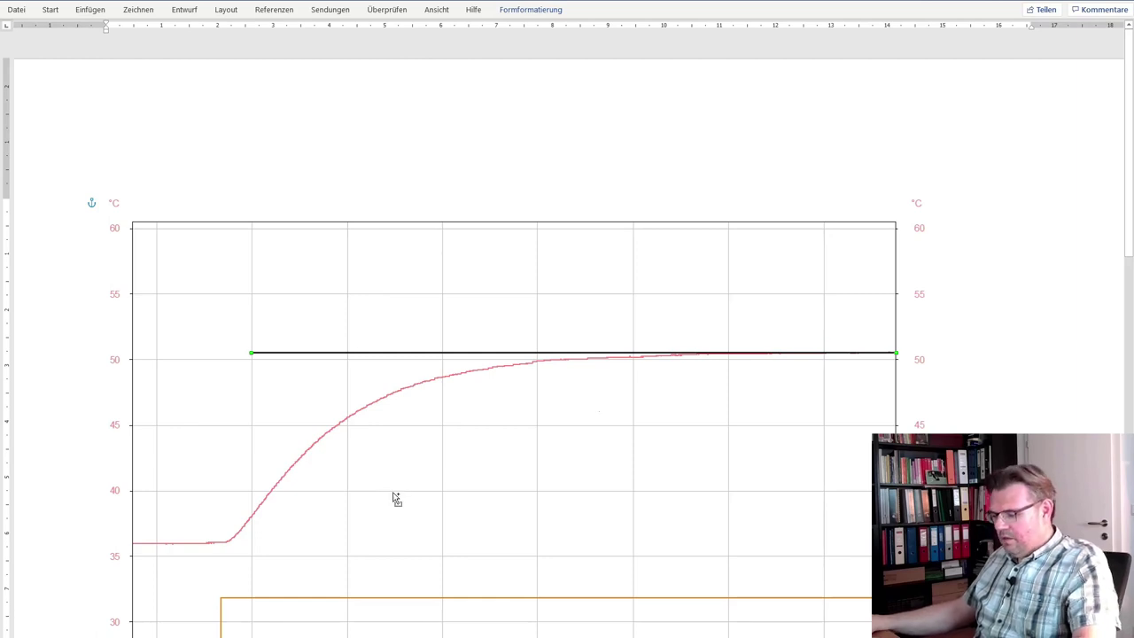
Draw a tangent line along the curve's steepest section, from the 36 °C starting level up to the horizontal plateau line.
left_click(90, 9)
left_click(152, 45)
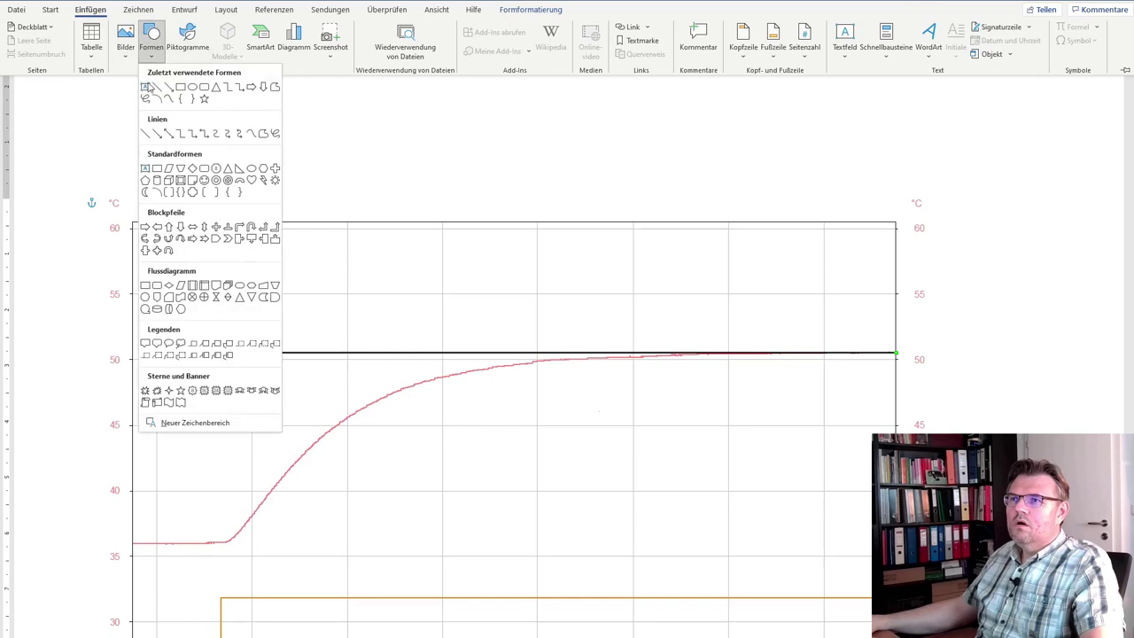
left_click(151, 89)
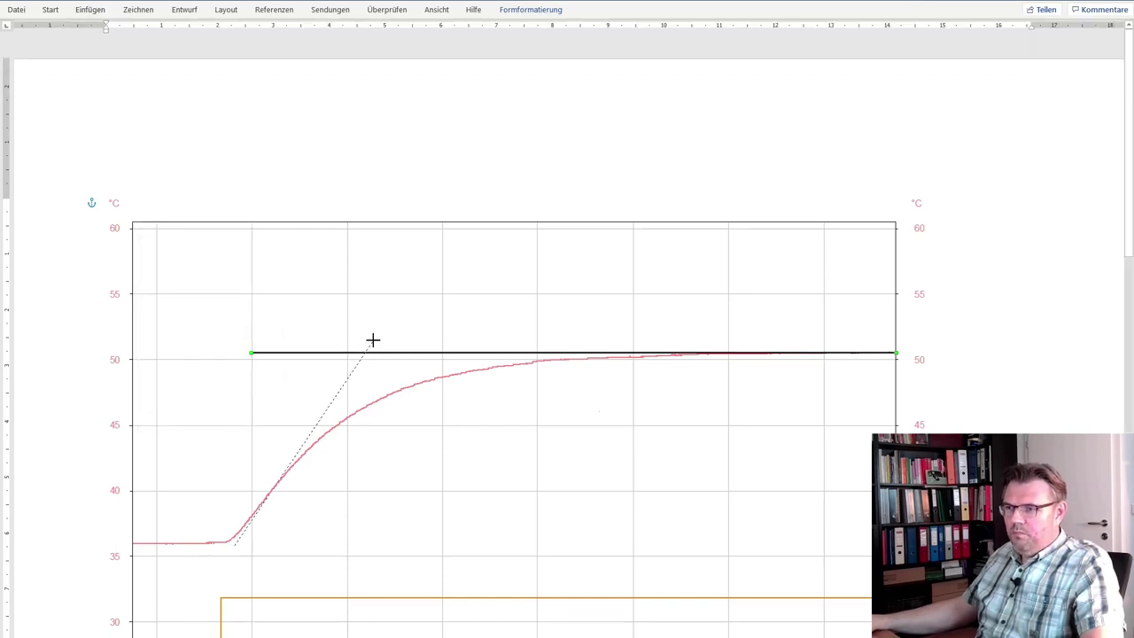
left_click_drag(372, 340, 373, 340)
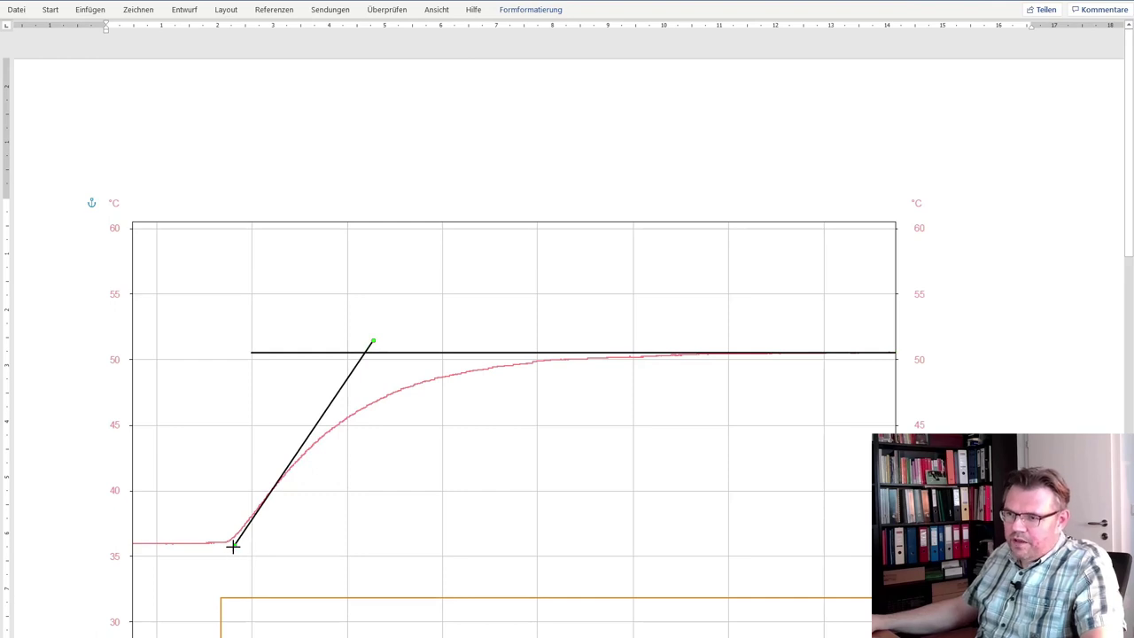
left_click_drag(227, 547, 231, 544)
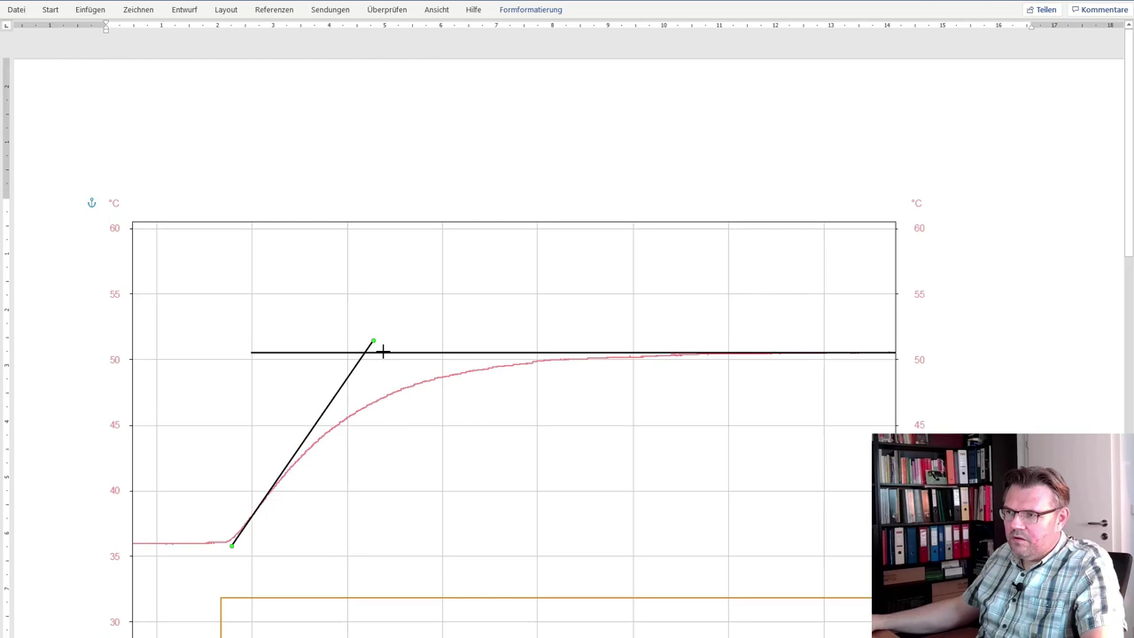
left_click_drag(373, 341, 369, 353)
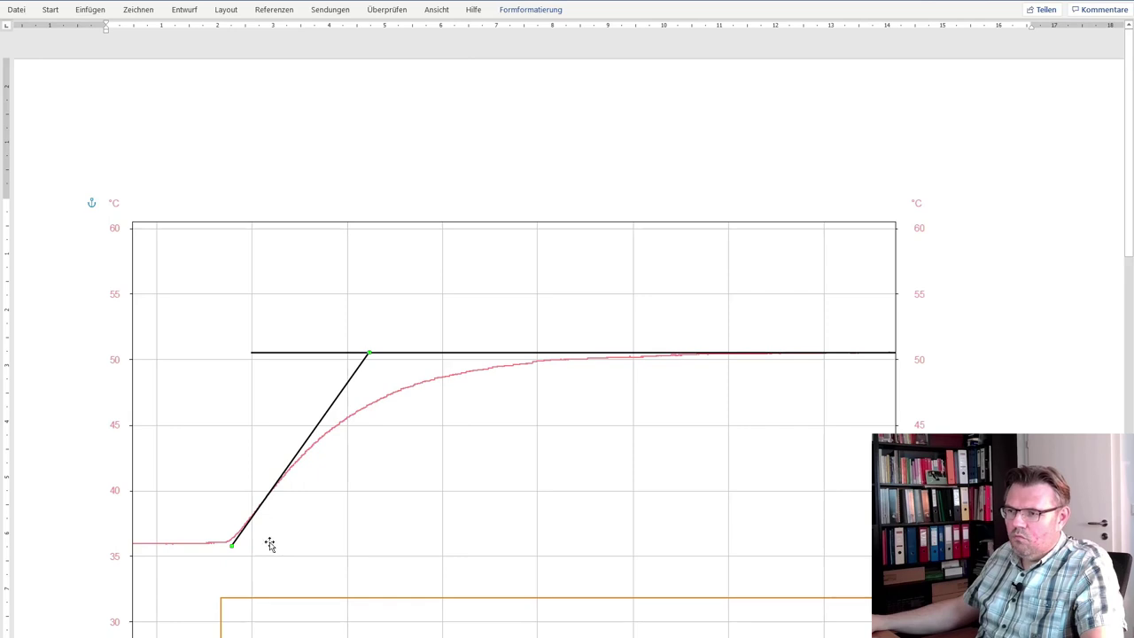
left_click(89, 9)
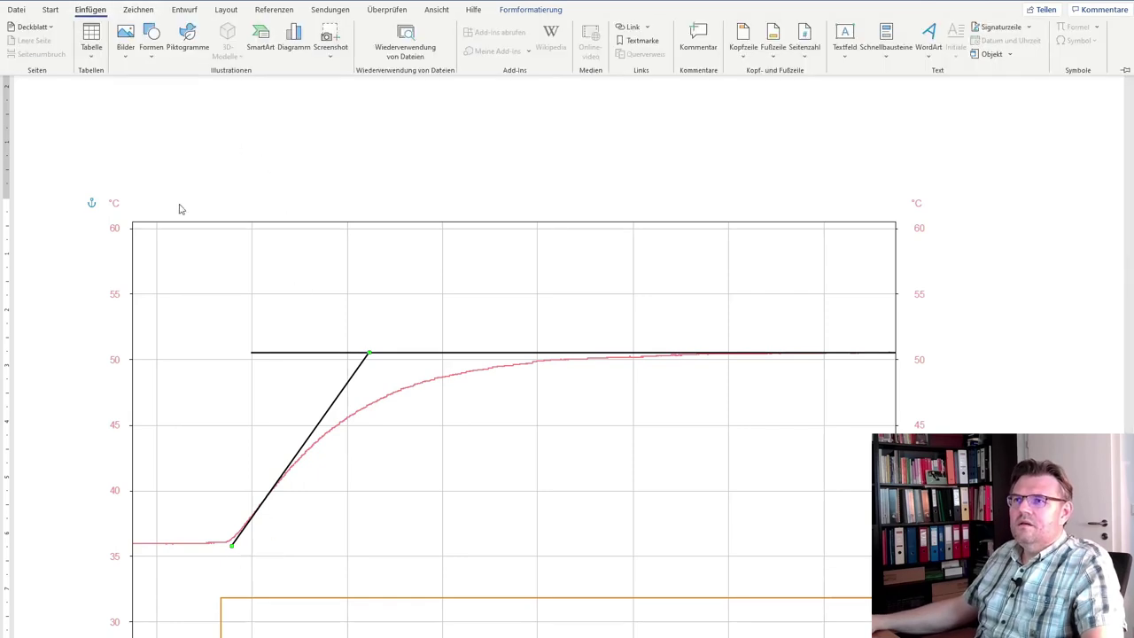
left_click(151, 40)
left_click(158, 93)
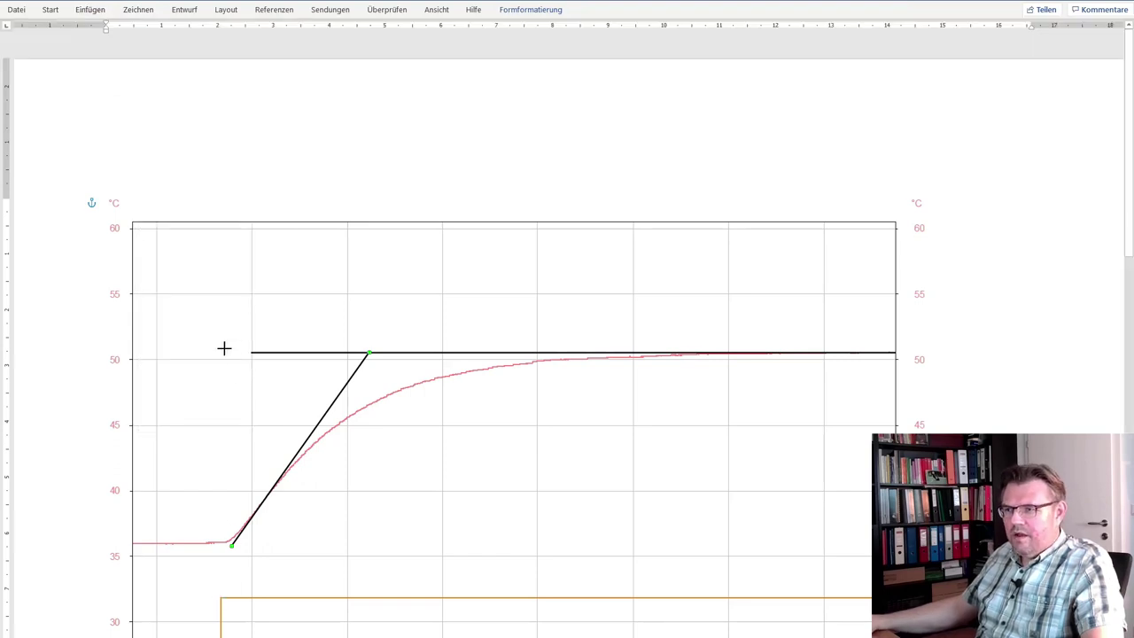
mouse_move(234, 598)
left_mouse_down()
mouse_move(220, 347)
mouse_move(197, 346)
left_mouse_up()
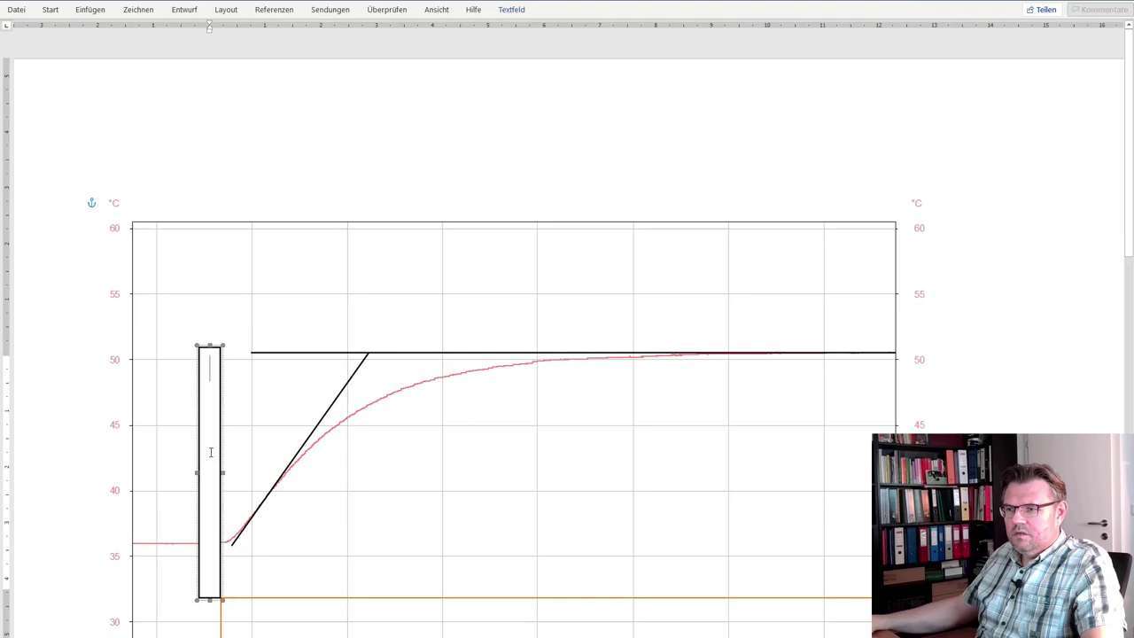
key("ctrl+z")
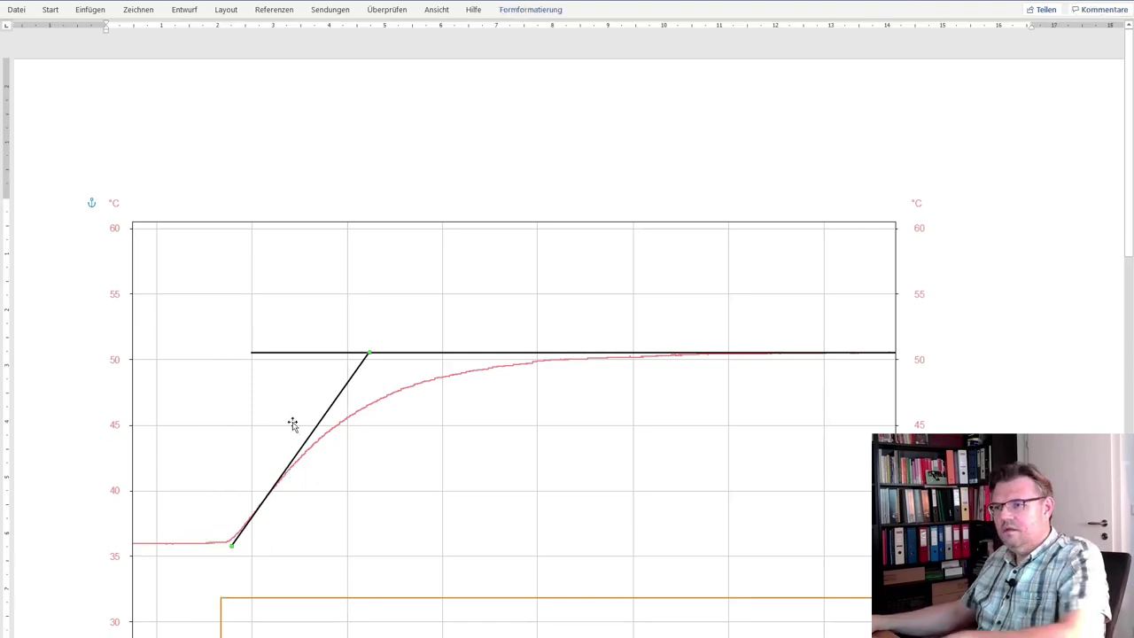
Draw a vertical line at the rising edge of the orange FB step, from its upper corner up to about 47 °C.
left_click(78, 12)
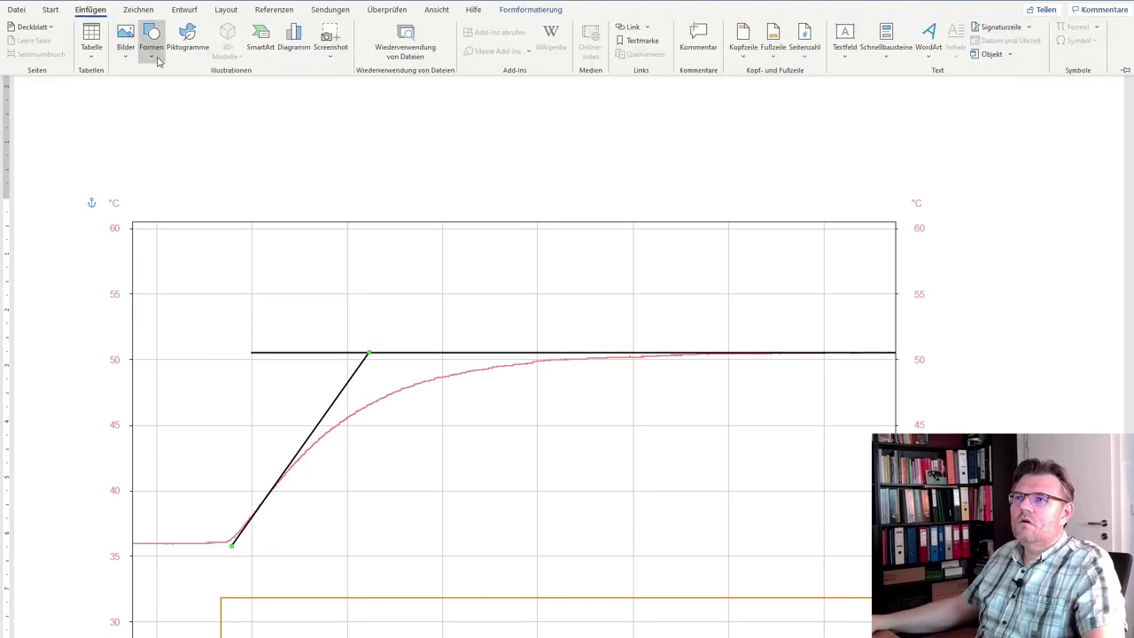
left_click(151, 39)
left_click(165, 92)
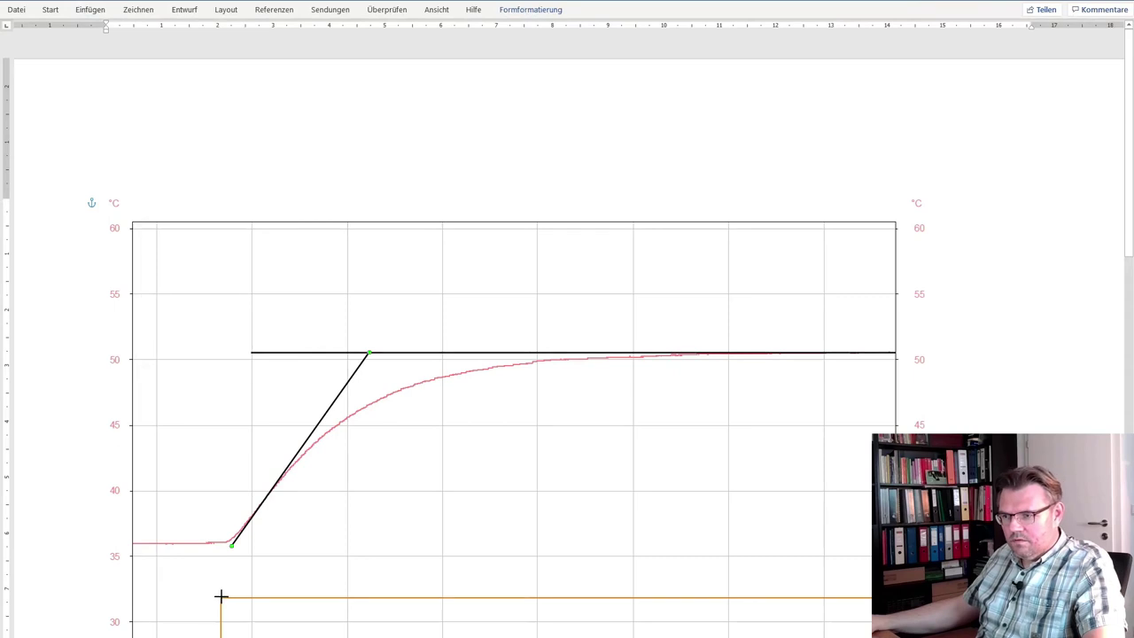
left_click_drag(220, 633, 220, 400)
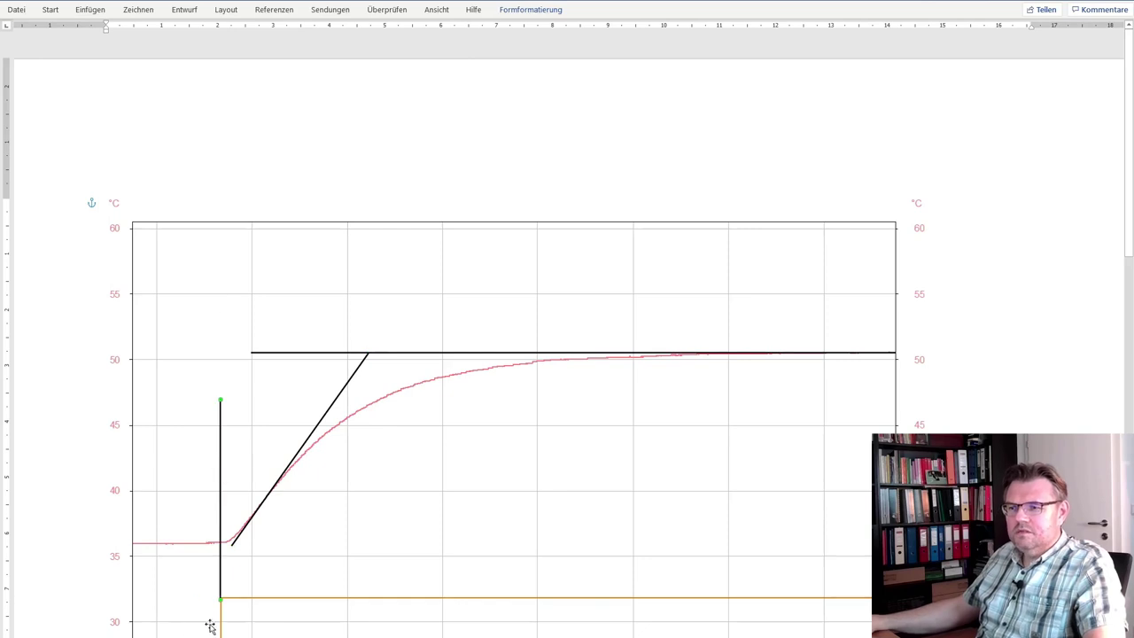
Draw a horizontal line along the curve's initial 36 °C level to the tangent's foot and fit the tangent's lower end to it.
left_click(90, 10)
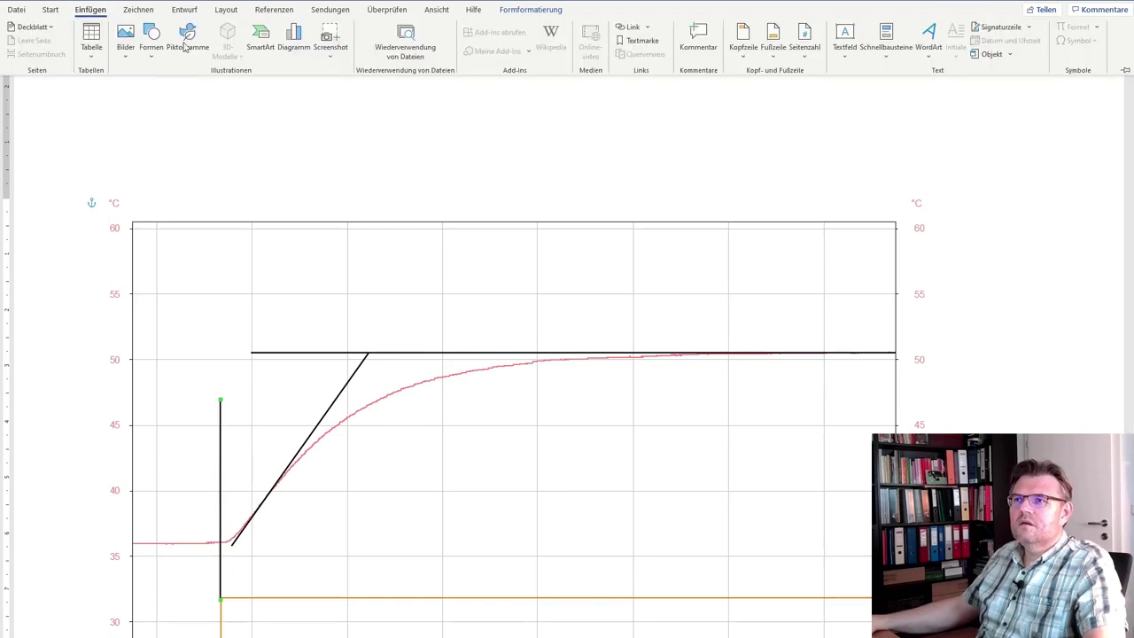
left_click(152, 53)
left_click(157, 93)
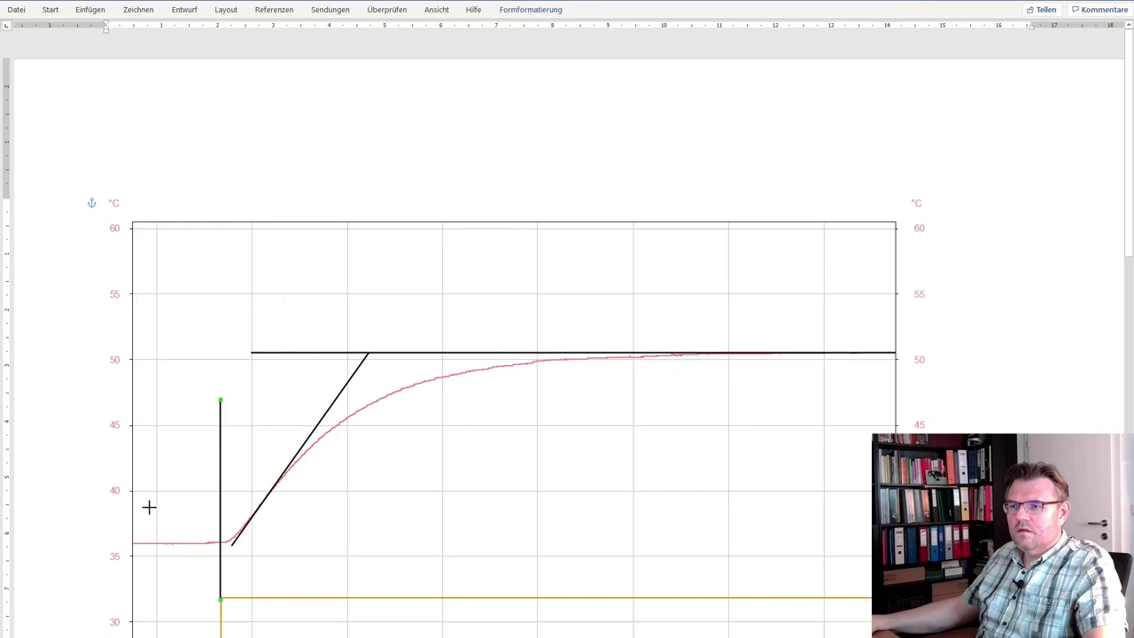
left_click_drag(263, 542, 236, 545)
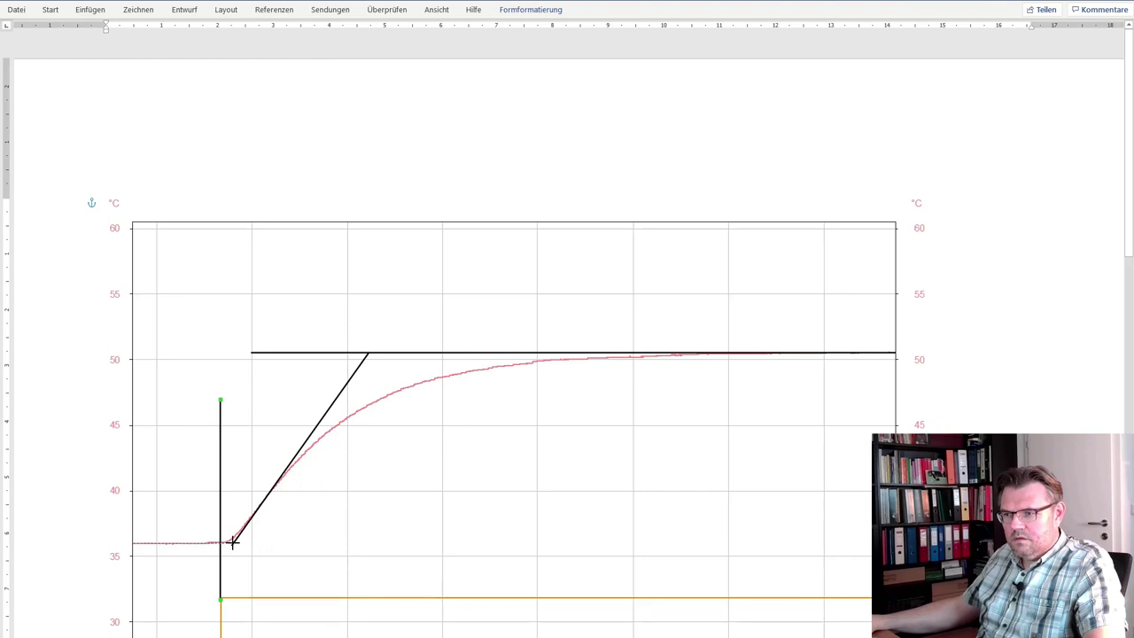
left_click_drag(232, 543, 233, 544)
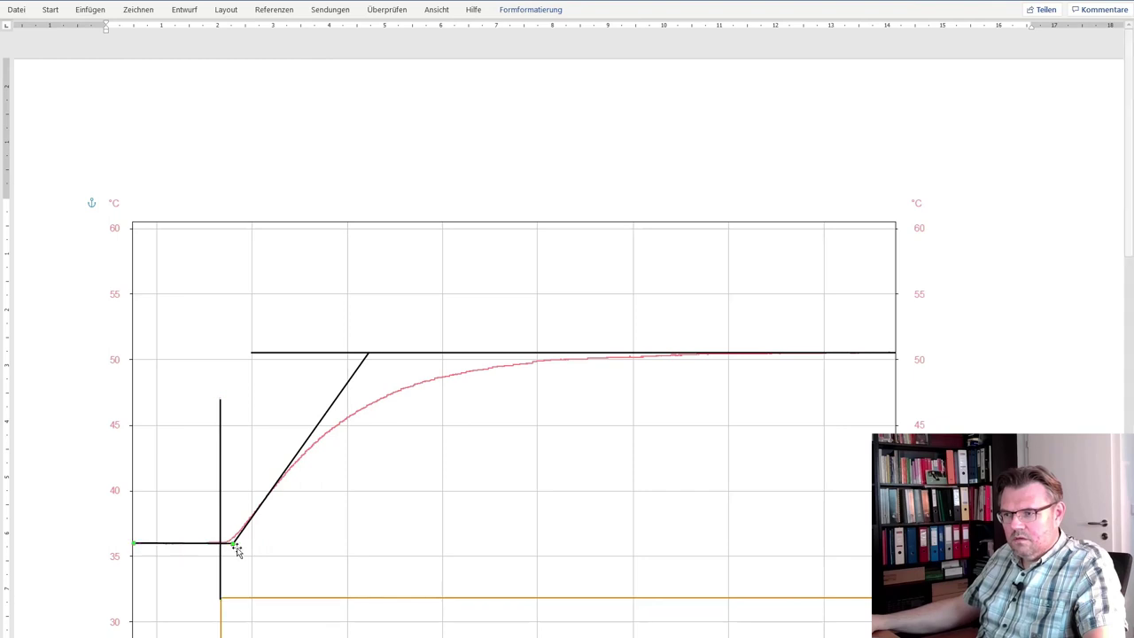
scroll(245, 559, "up", 8)
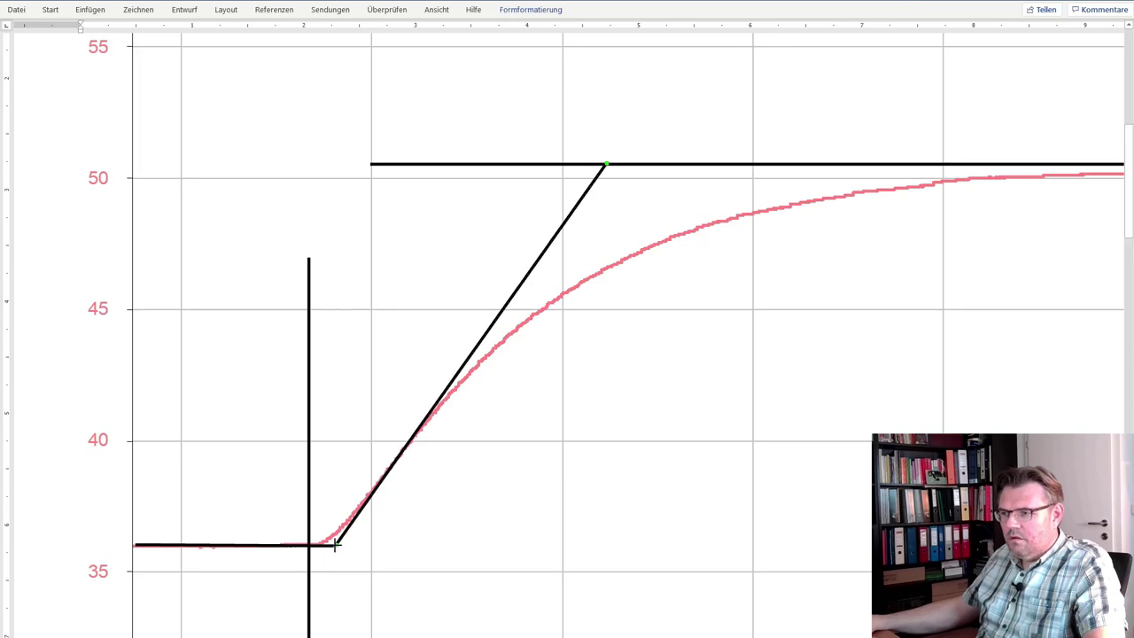
left_click_drag(335, 545, 334, 544)
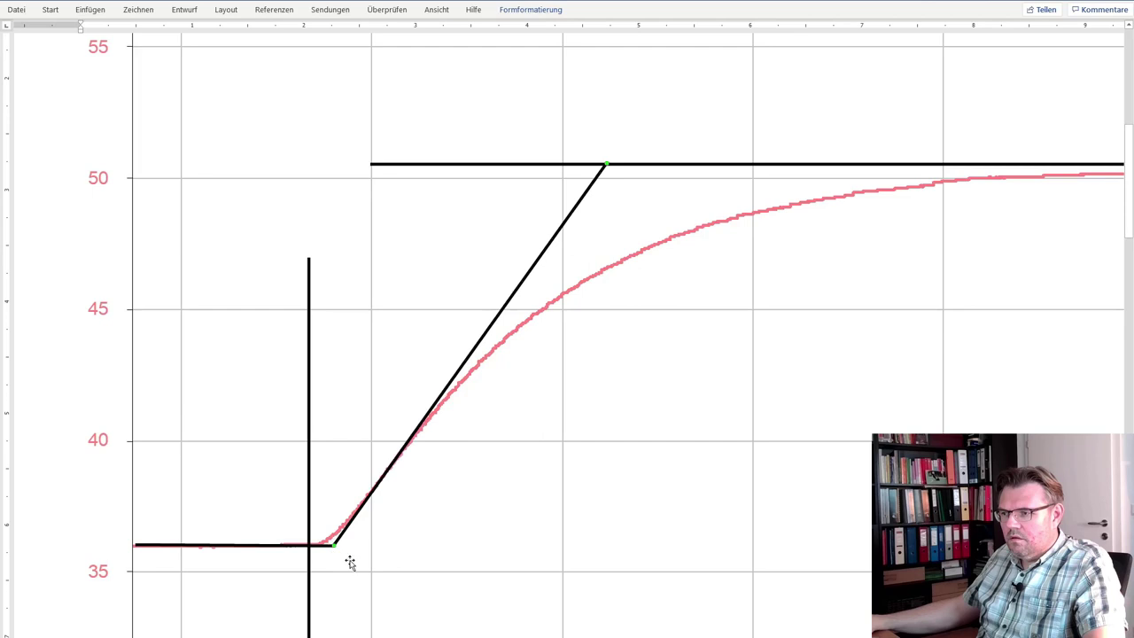
Shorten the 36 °C baseline line to the gap between the vertical line and the tangent's foot, and display its width.
left_click(410, 545)
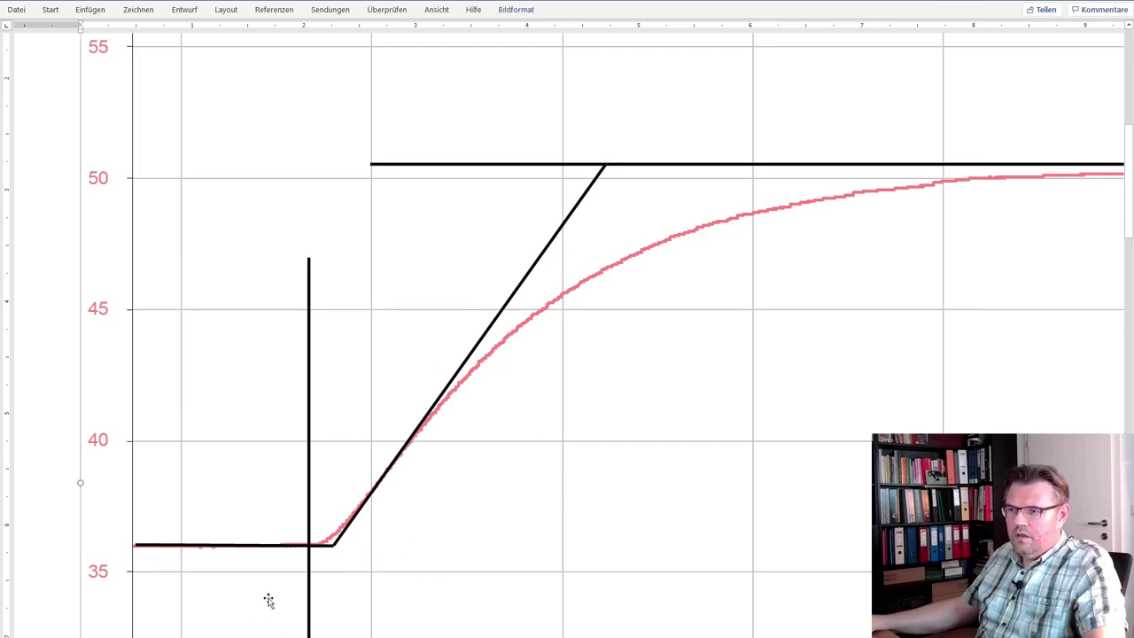
left_click(184, 546)
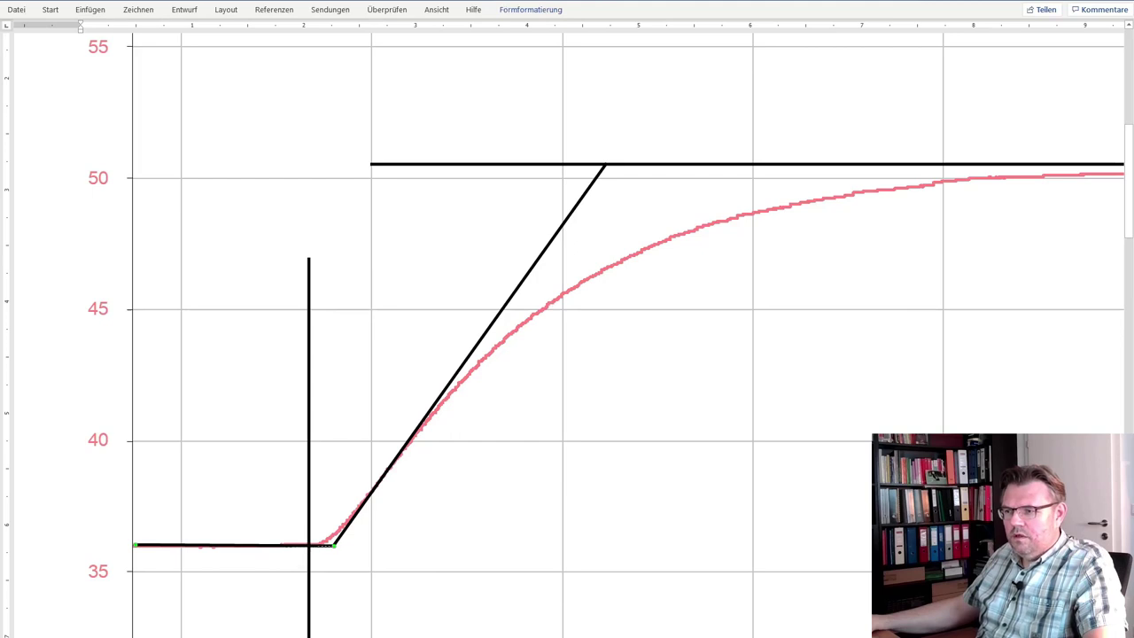
left_click_drag(134, 544, 308, 546)
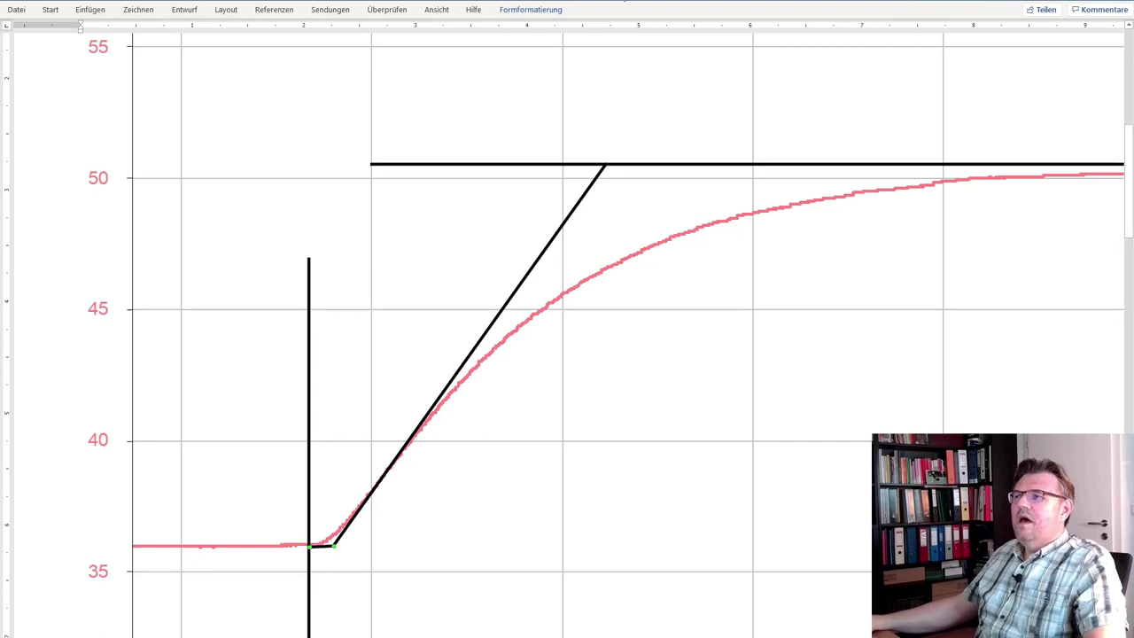
left_click(529, 9)
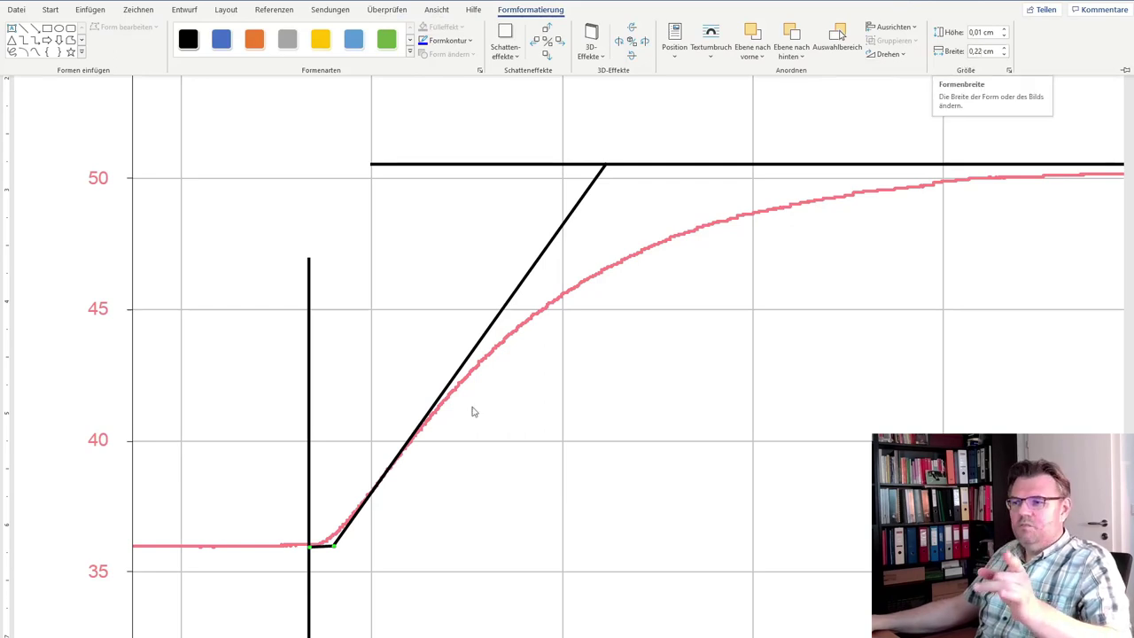
Write the delay conversion "0,22cm = 19,4s" on a new line below the scale note.
scroll(352, 567, "down", 7)
scroll(357, 581, "down", 3)
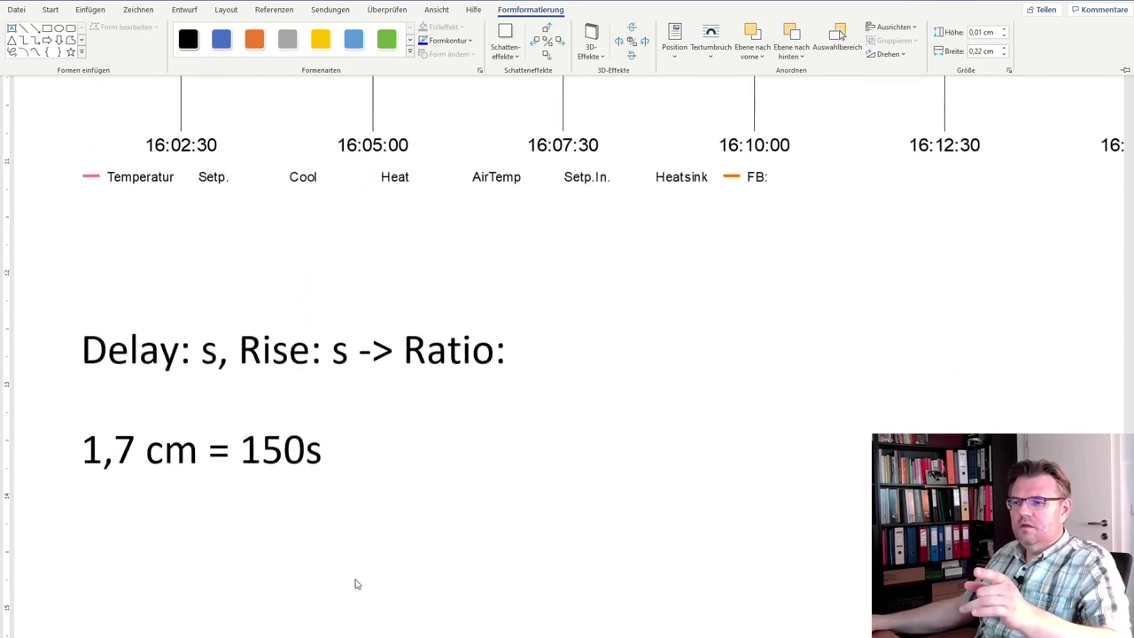
left_click(324, 494)
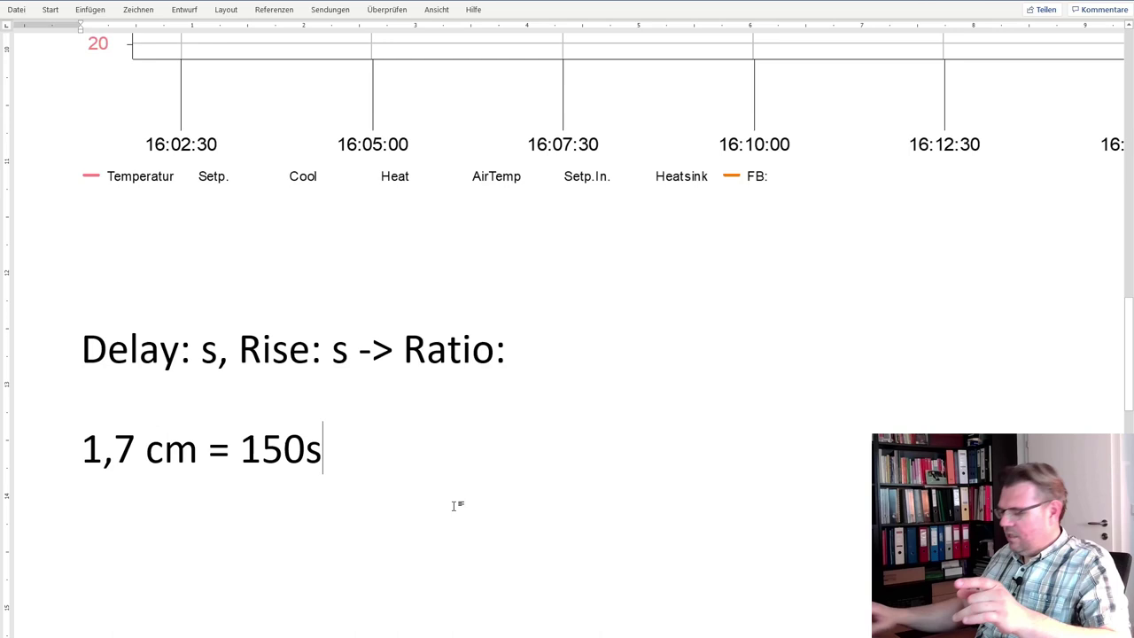
key("Return")
type("0,22")
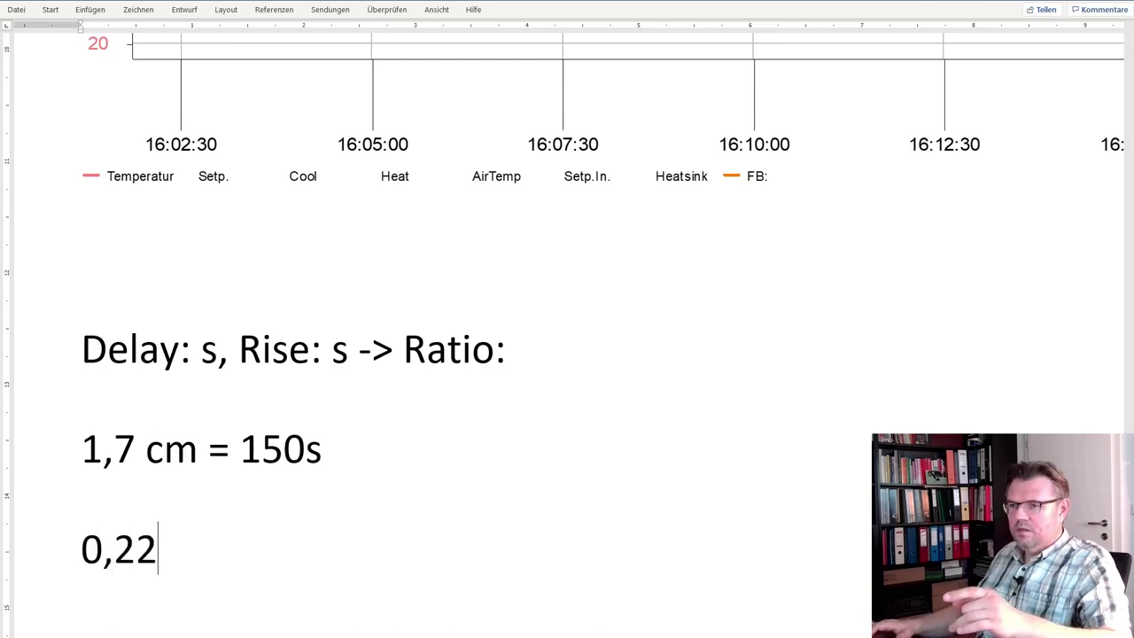
type("c,")
key("BackSpace")
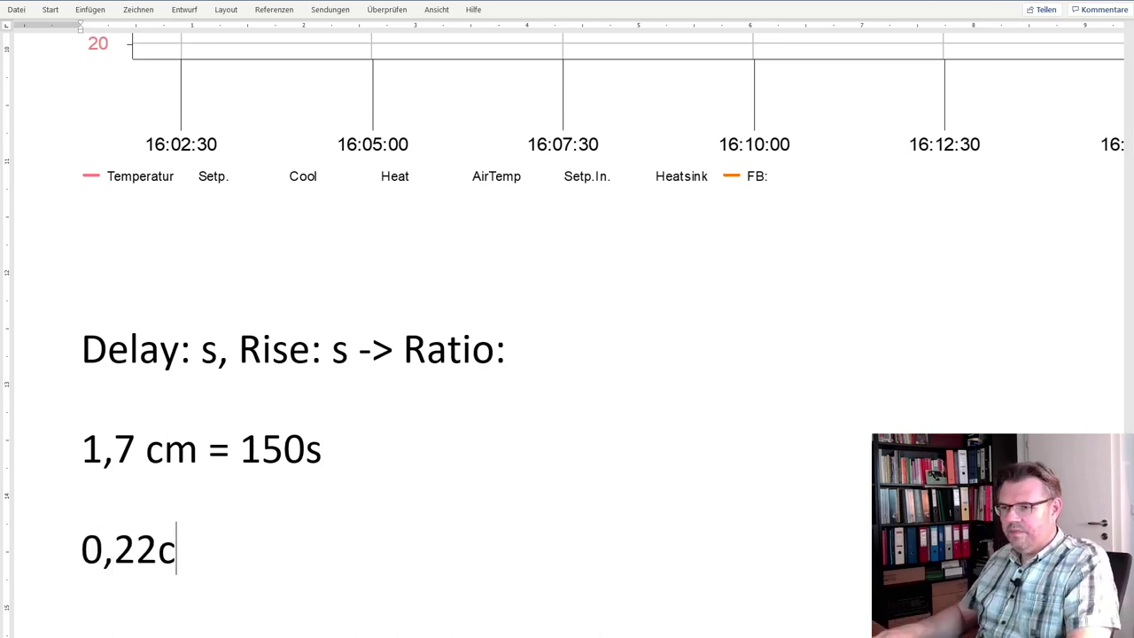
type("m =")
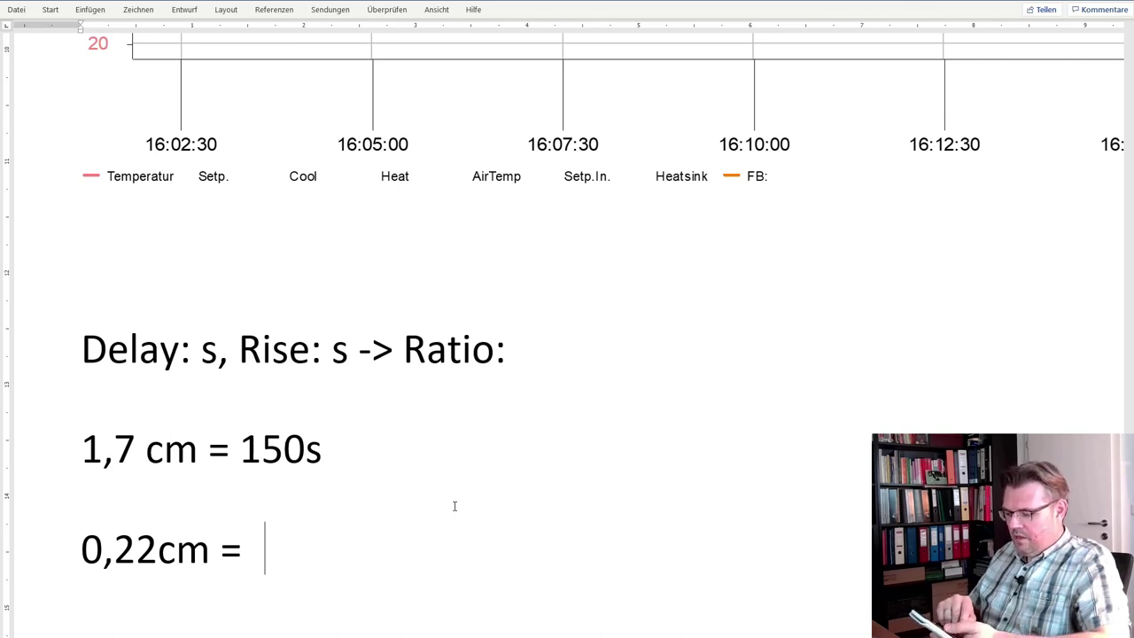
type("1")
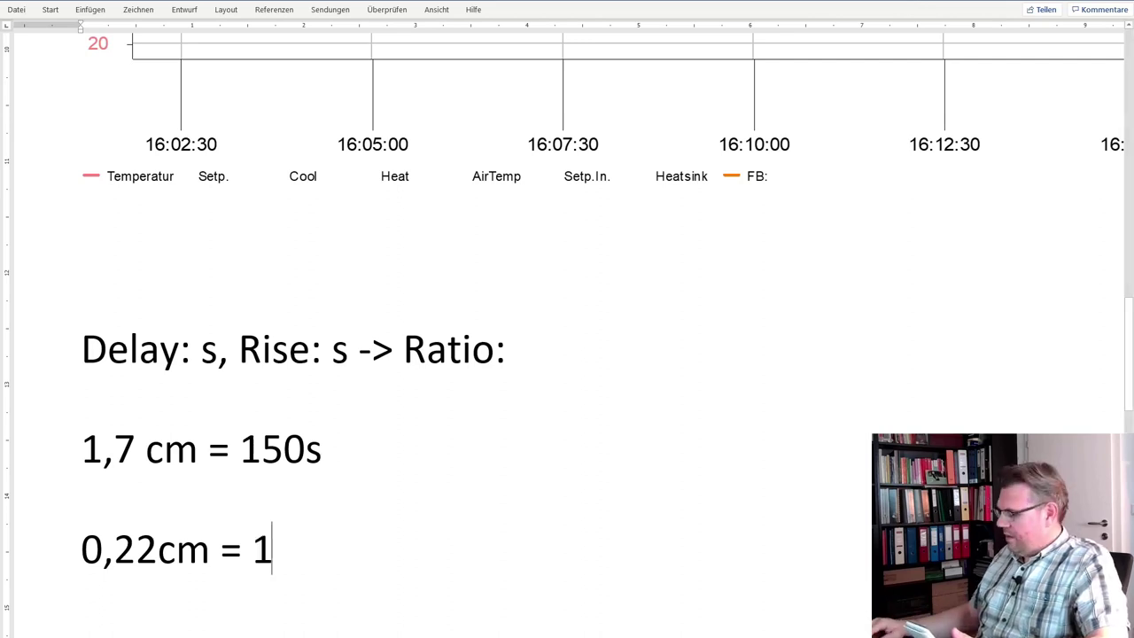
type("9,4")
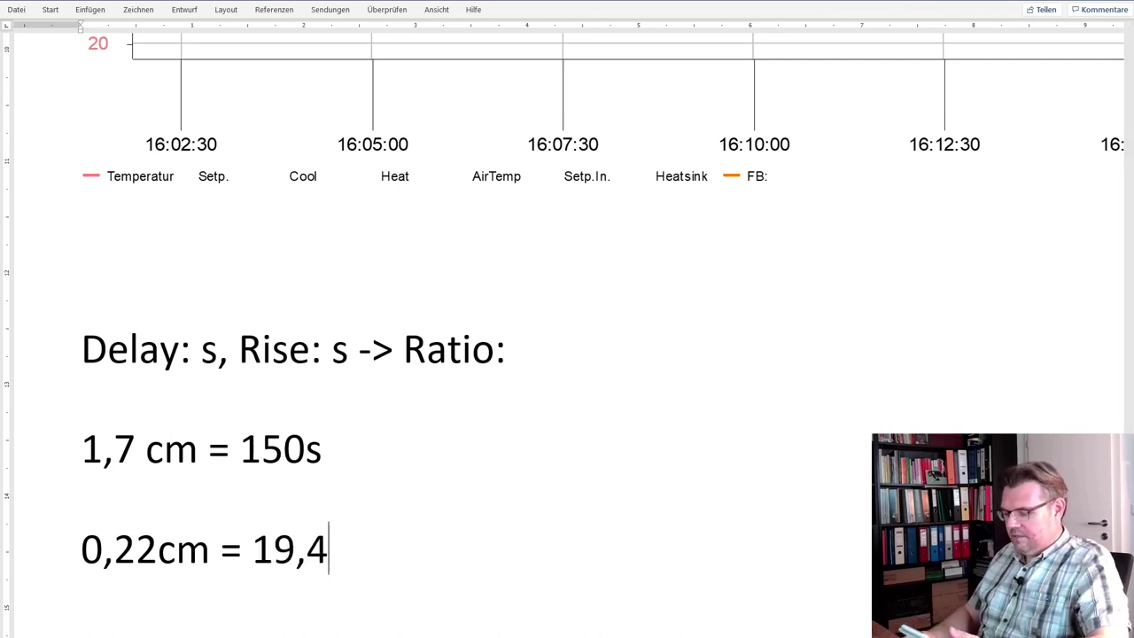
type("s")
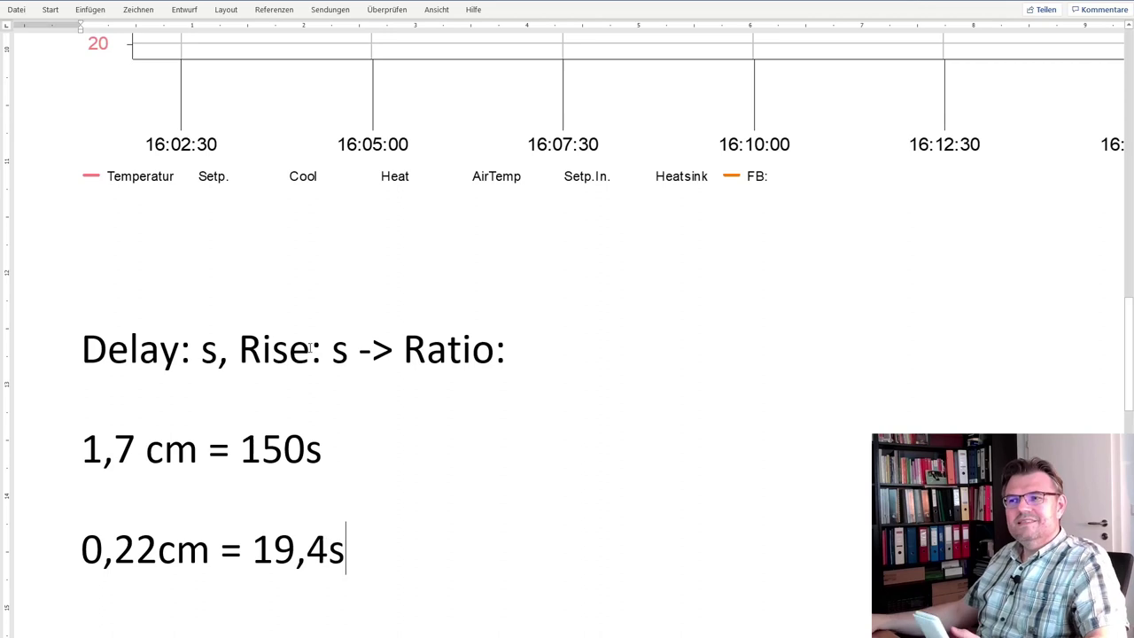
Fill in the Delay value as "19,4 s" in the Delay, Rise and Ratio line.
left_click(199, 349)
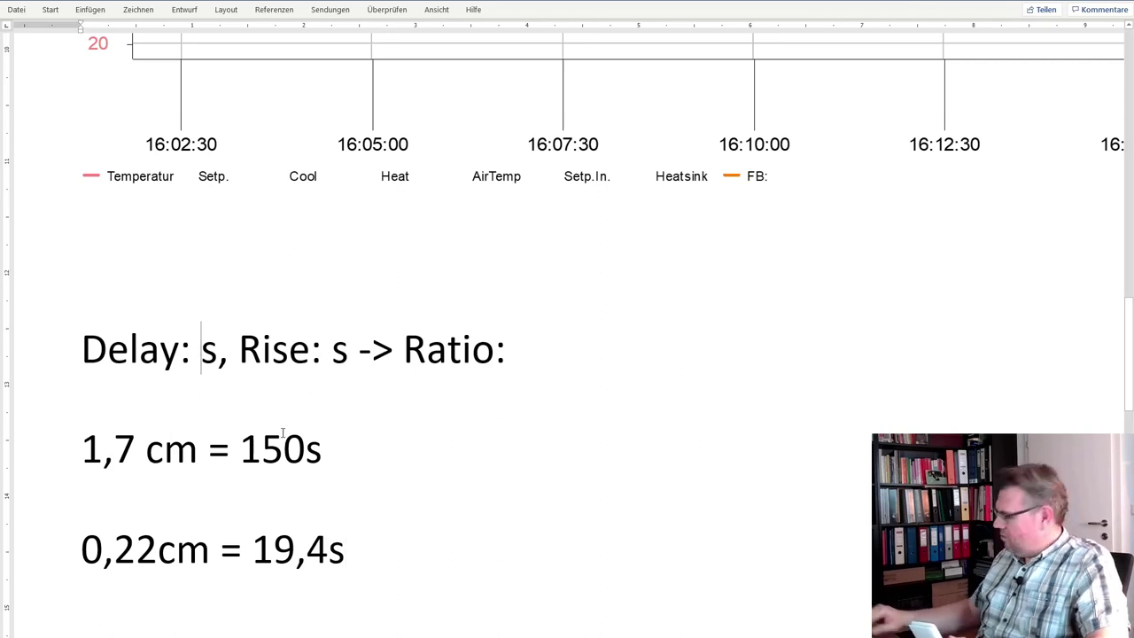
type("19.4")
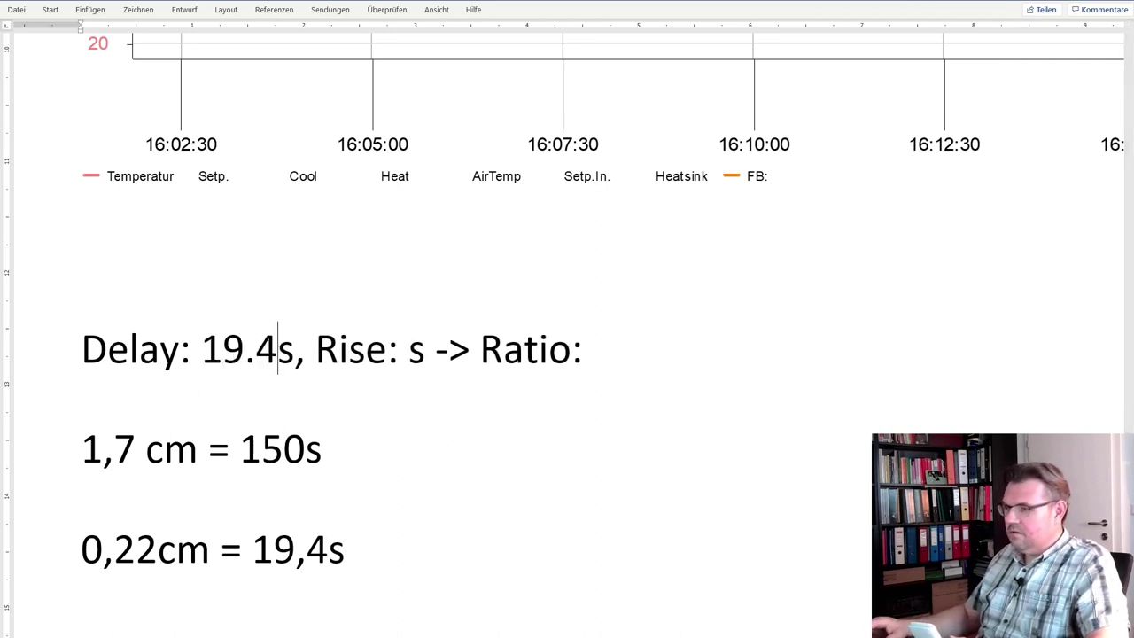
key("Left")
key("BackSpace")
type(",")
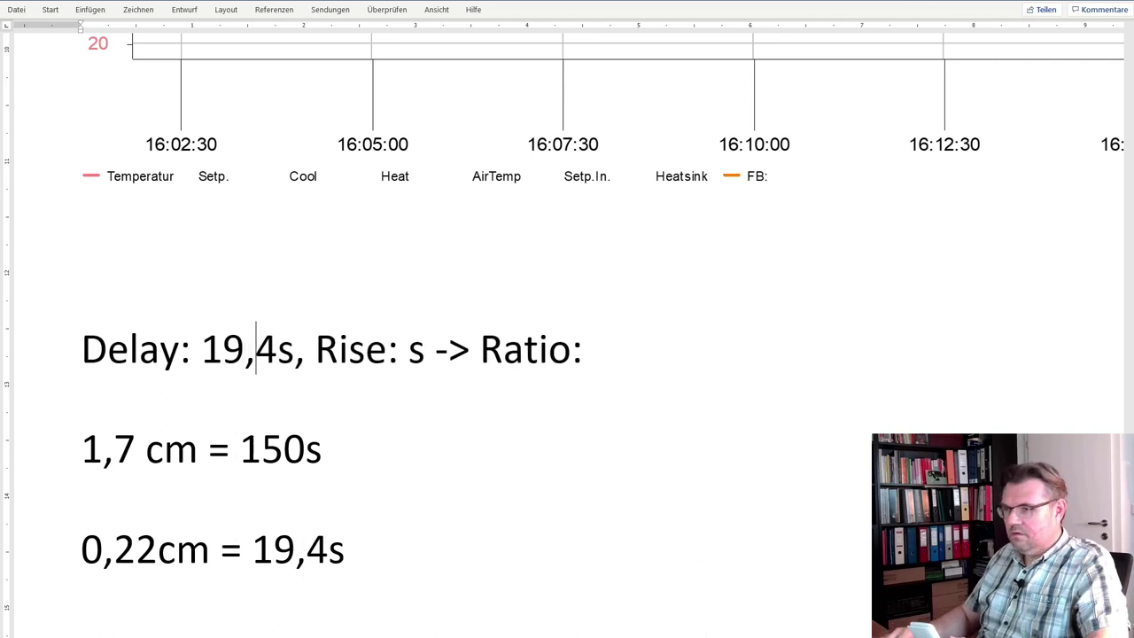
key("Right")
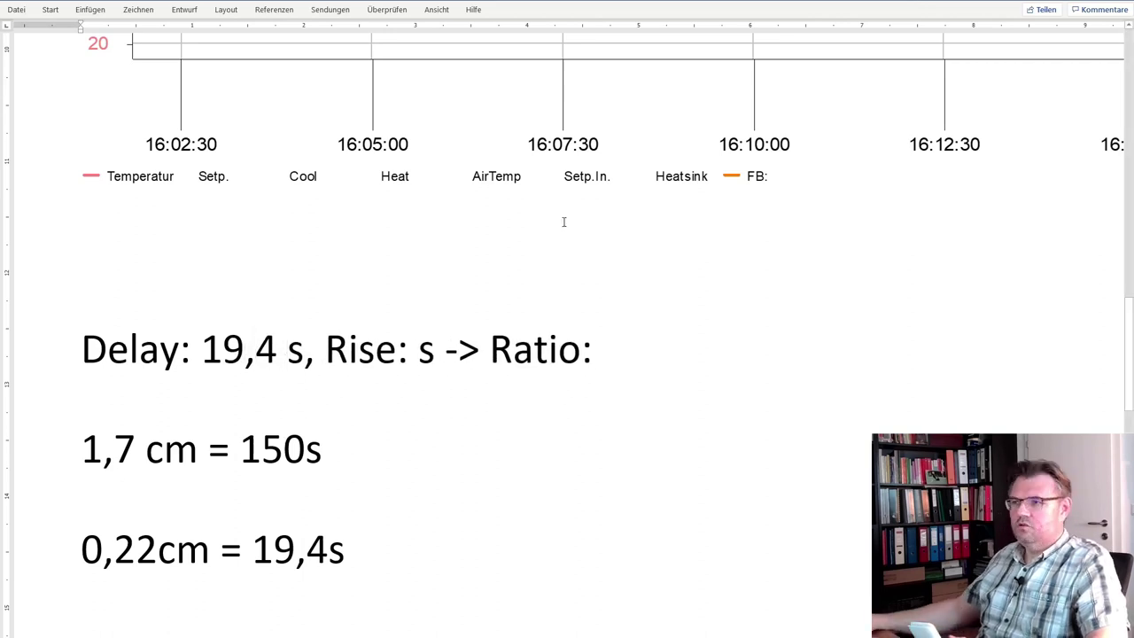
scroll(278, 375, "up", 1)
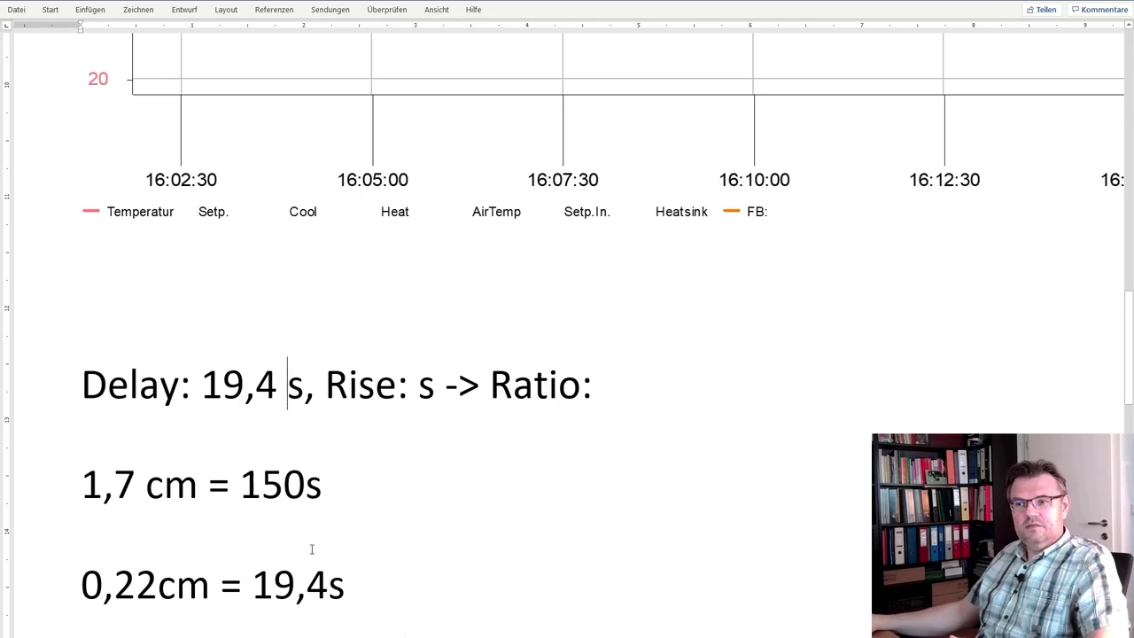
Select the sloped tangent line on the temperature curve and display its width.
scroll(463, 407, "up", 7)
scroll(464, 408, "up", 3)
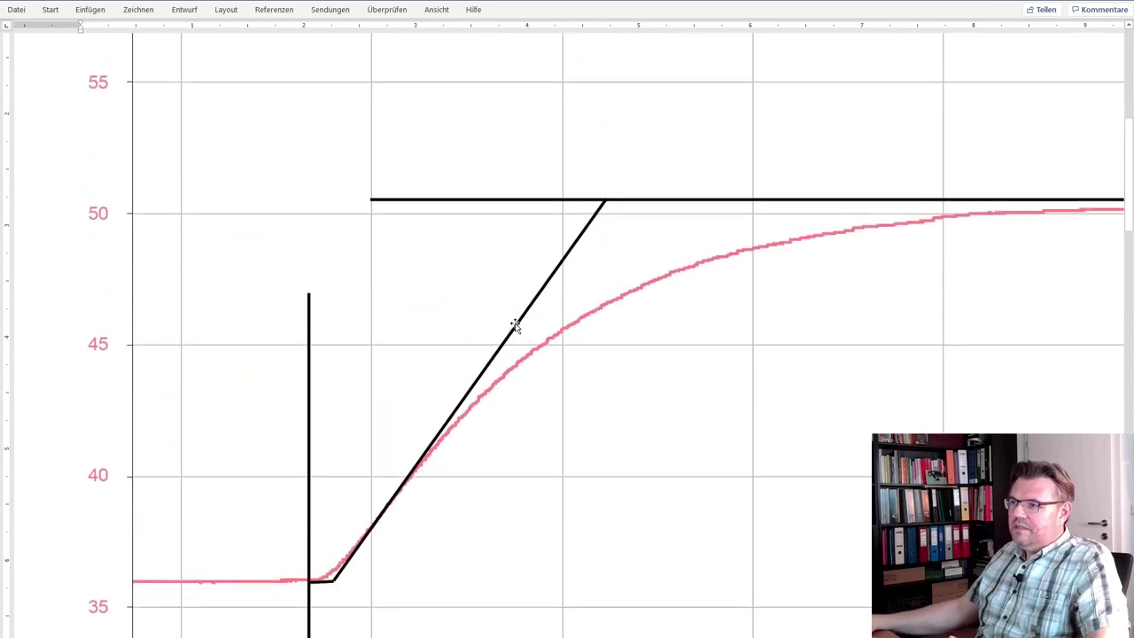
left_click(516, 325)
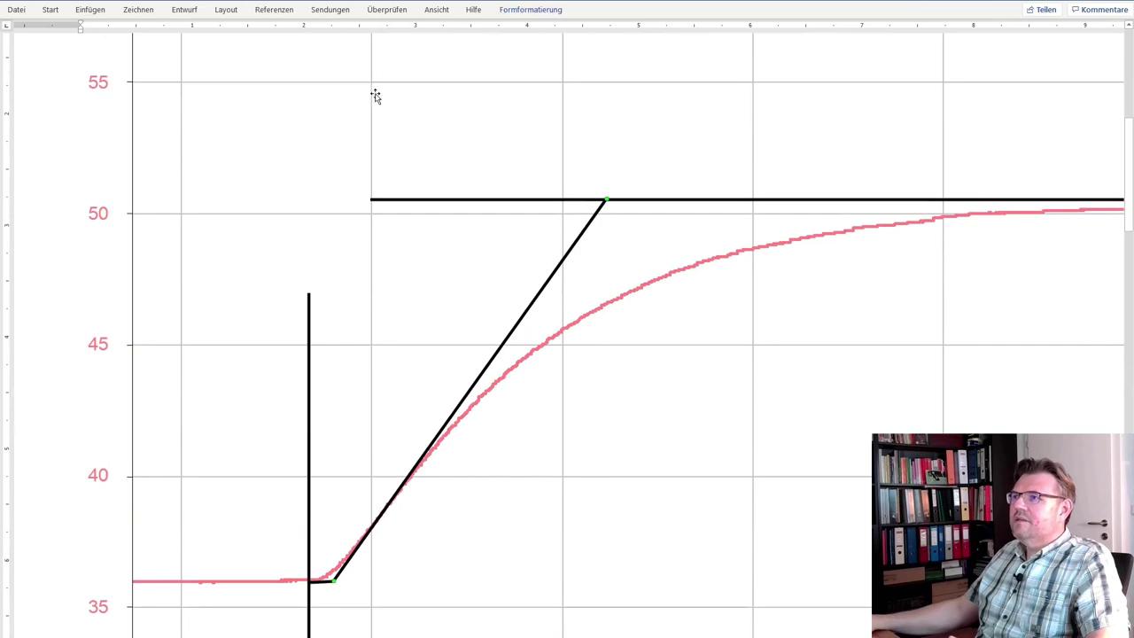
left_click(531, 11)
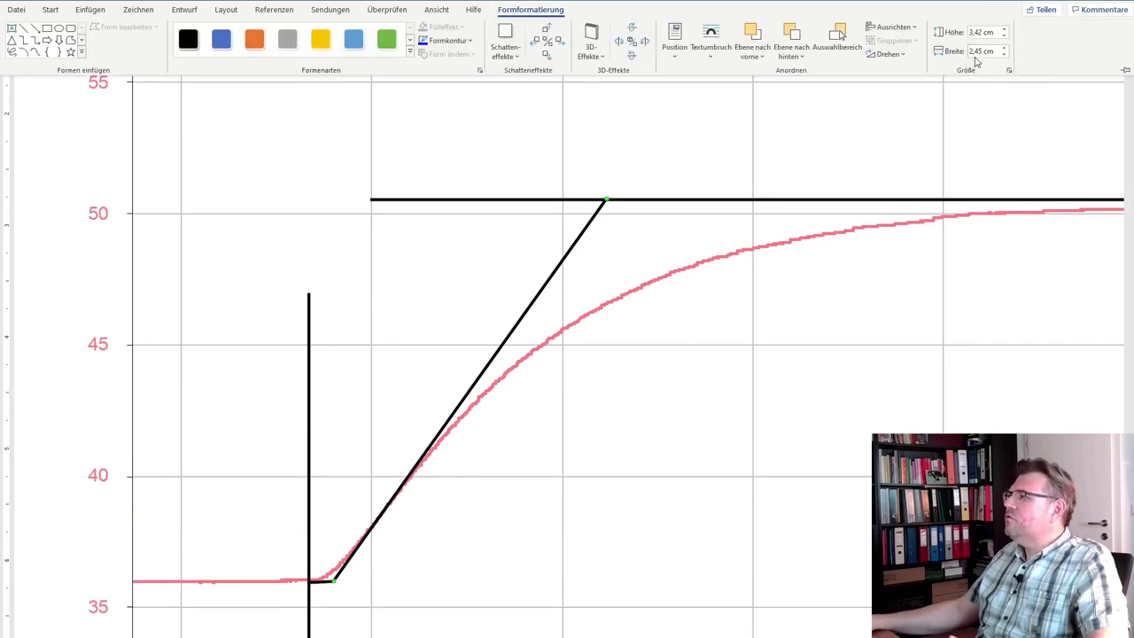
Write the rise conversion "2,45cm = 216,2s" on a new line below the delay conversion.
scroll(497, 577, "down", 2)
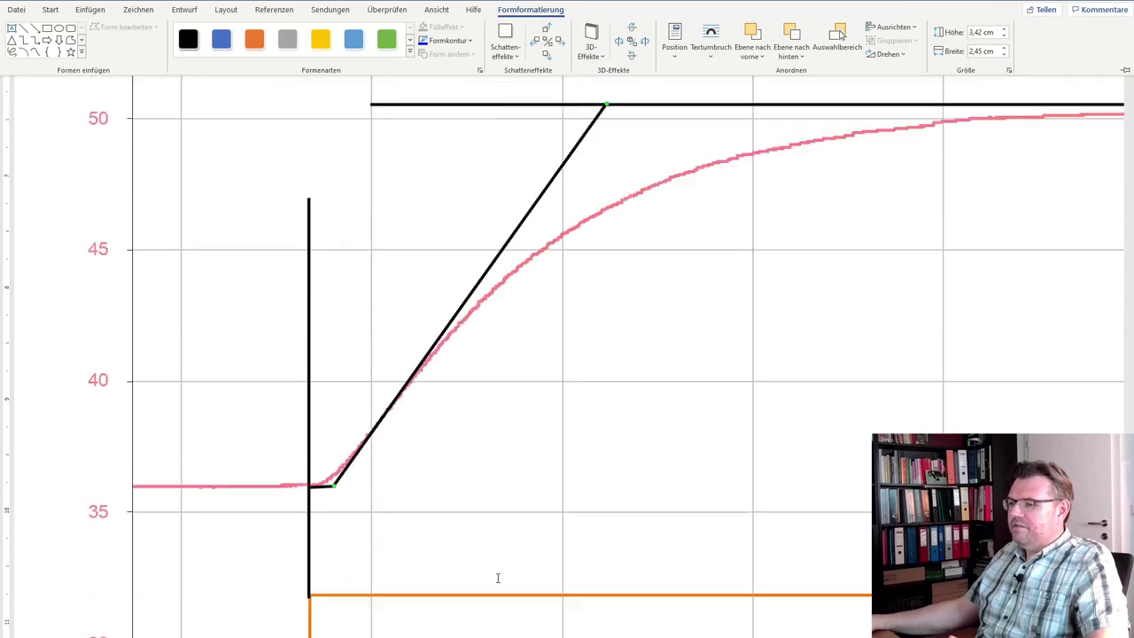
scroll(498, 578, "down", 15)
scroll(123, 609, "down", 10)
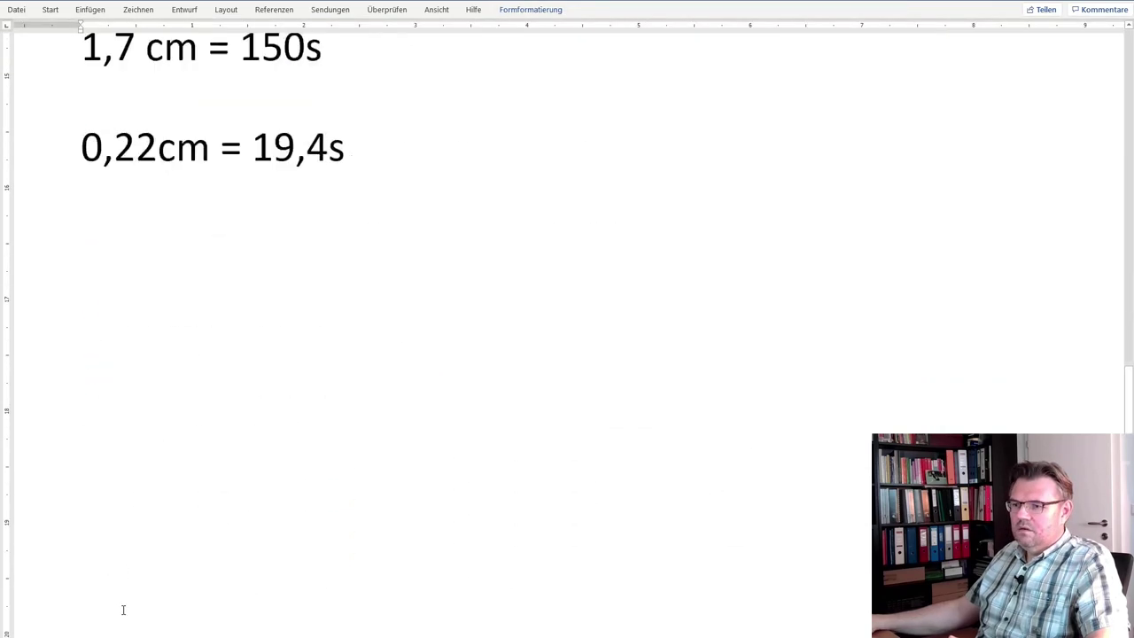
scroll(124, 204, "down", 3)
scroll(106, 319, "up", 5)
left_click(114, 372)
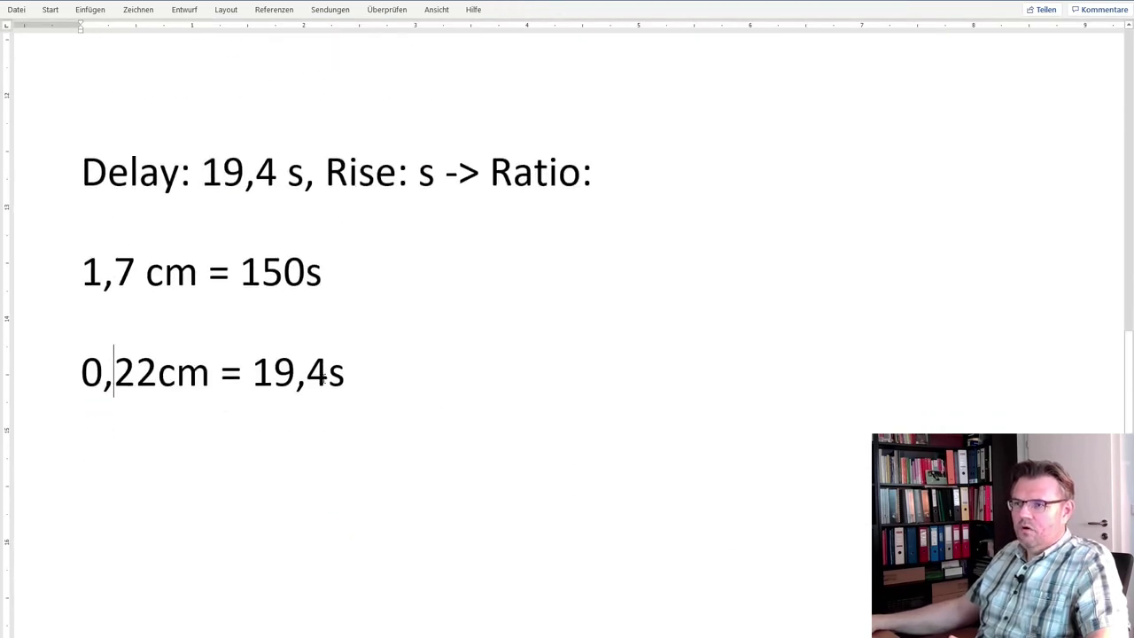
left_click(380, 380)
key("Return")
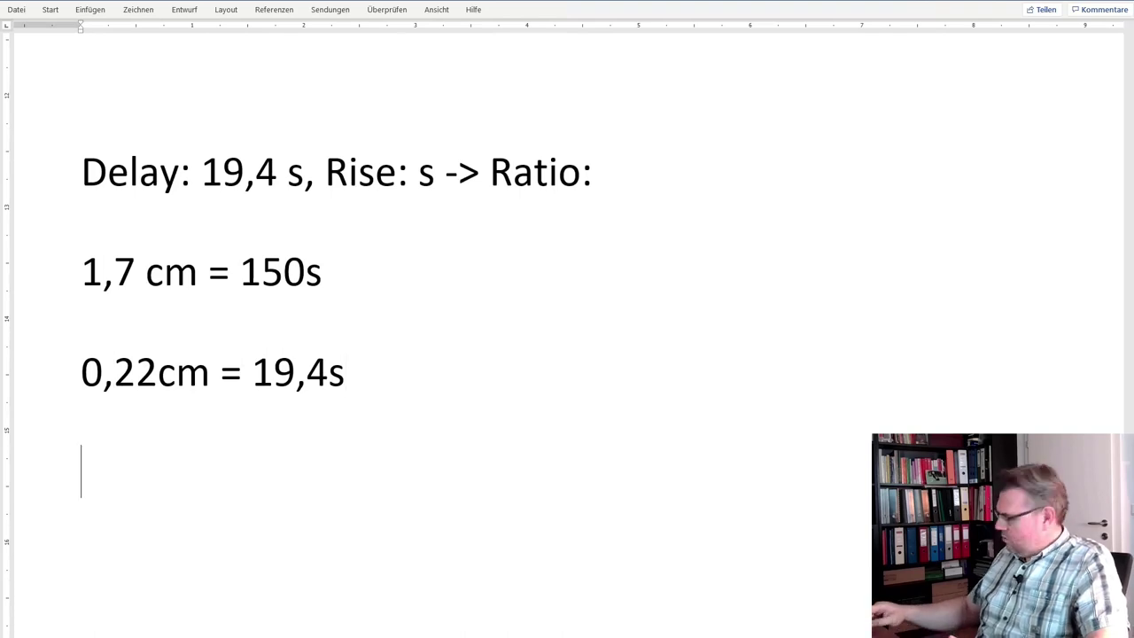
type("2,")
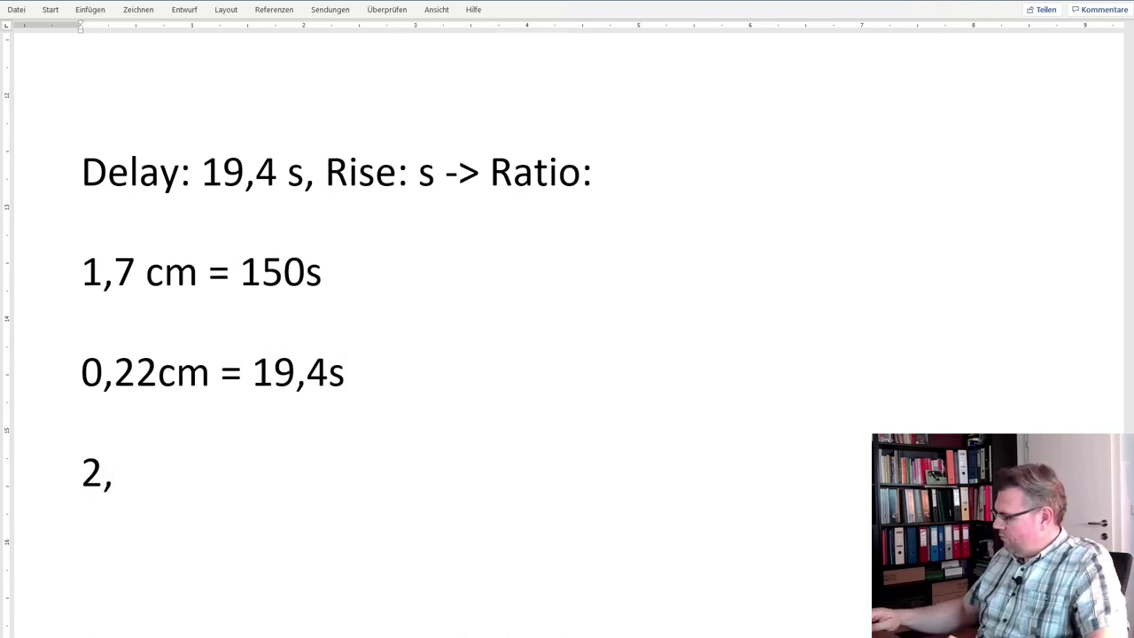
type("45cm=")
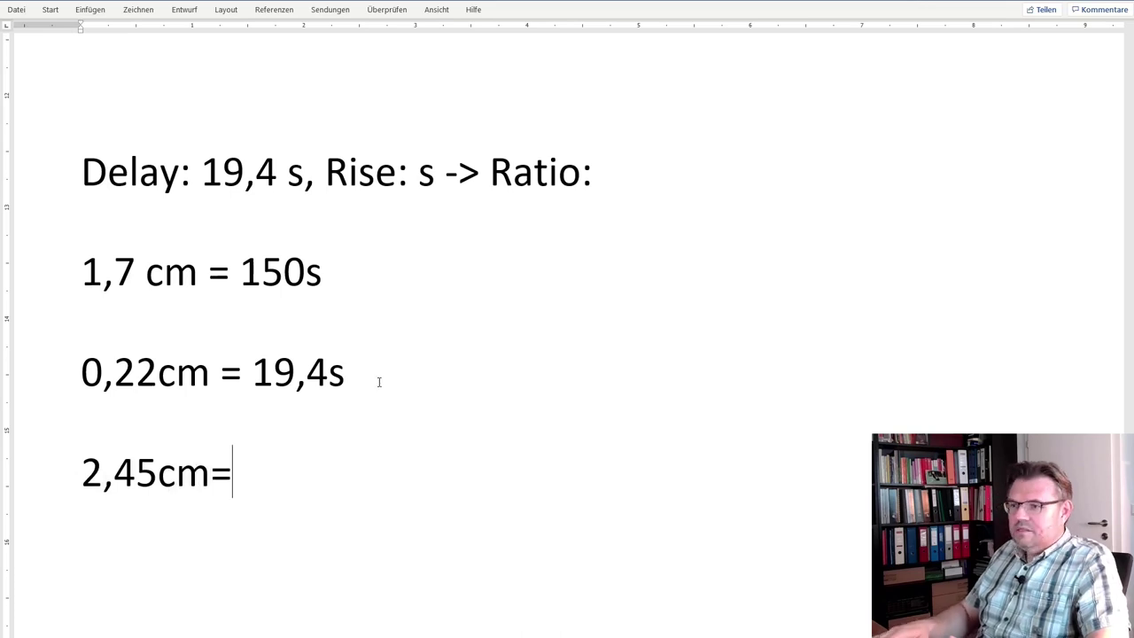
key("BackSpace")
type("=")
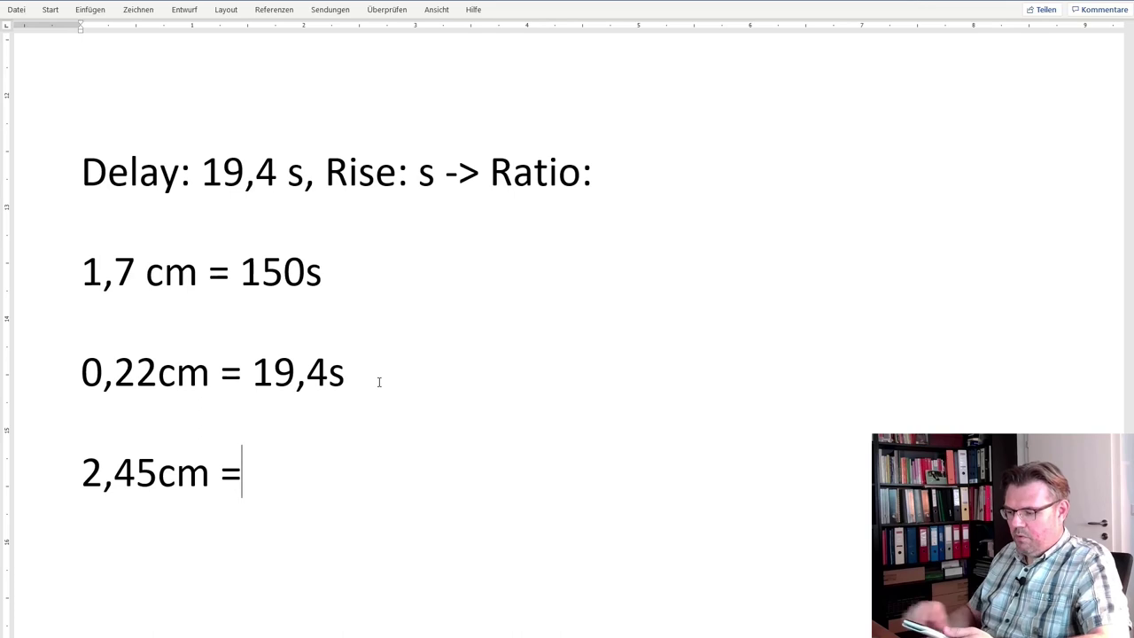
left_click(228, 454)
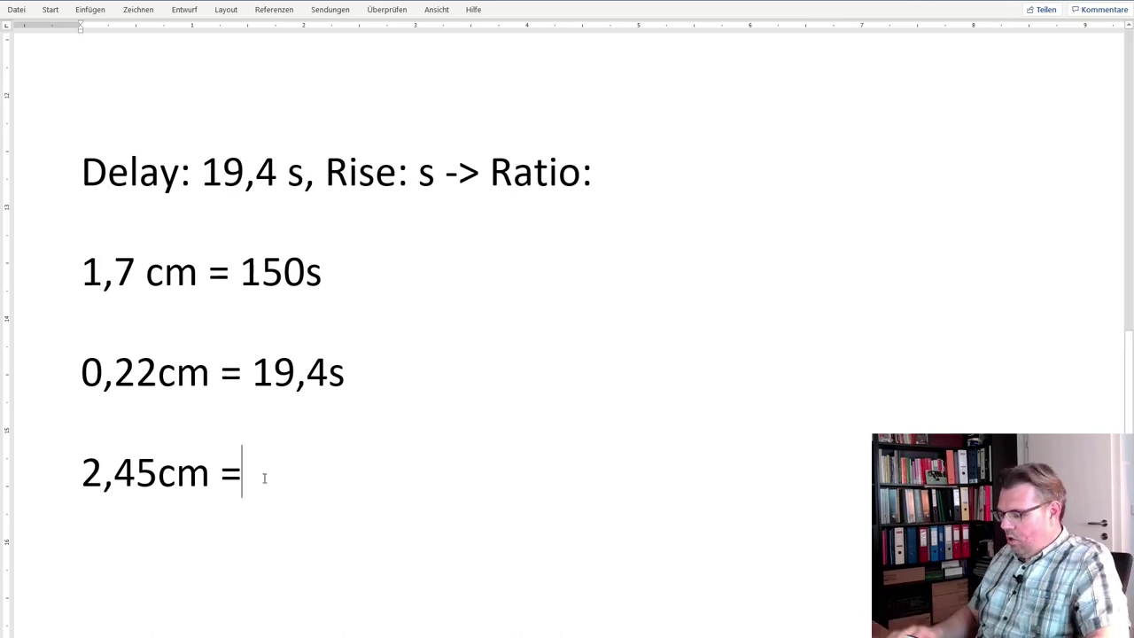
type("21")
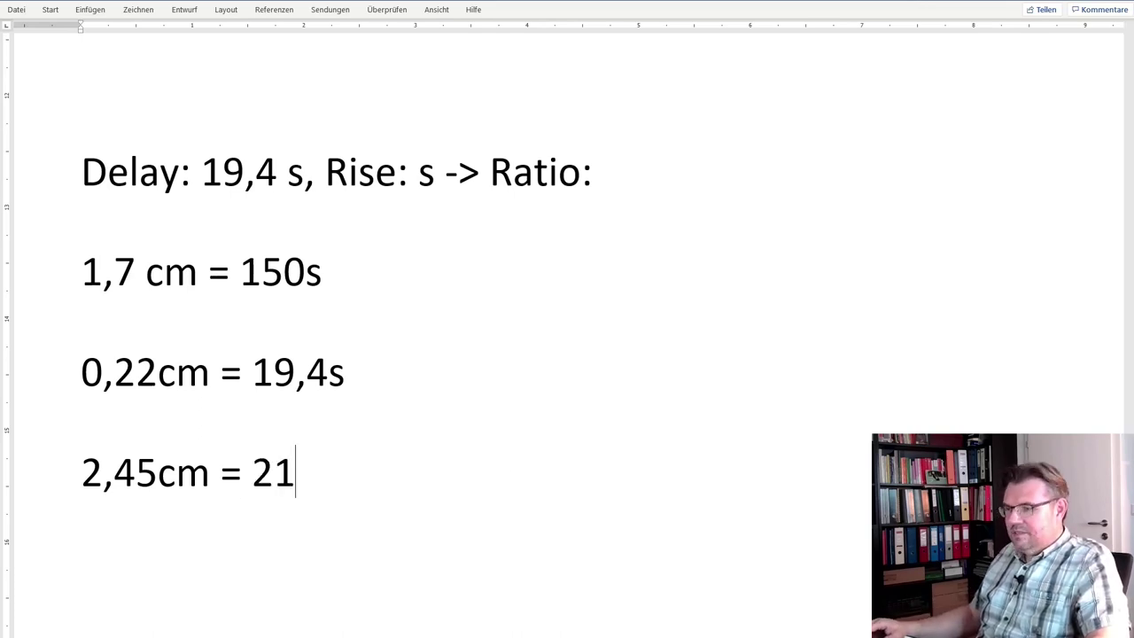
type("6,")
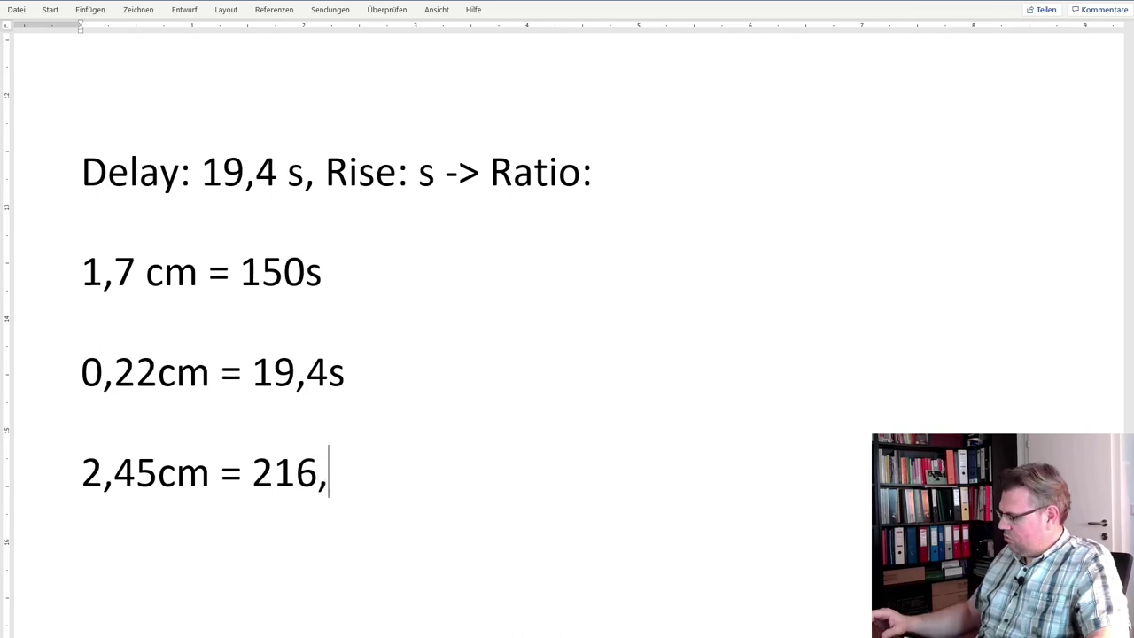
type("2s")
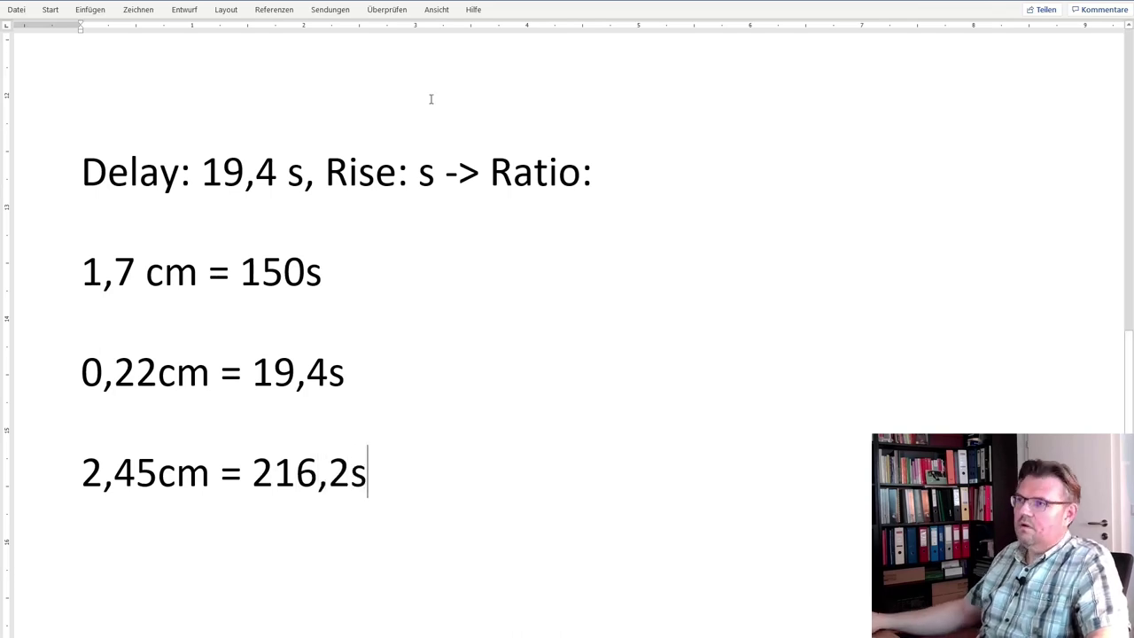
Fill in the Rise value as "216,2" in front of its unit in the Delay, Rise and Ratio line.
left_click(420, 173)
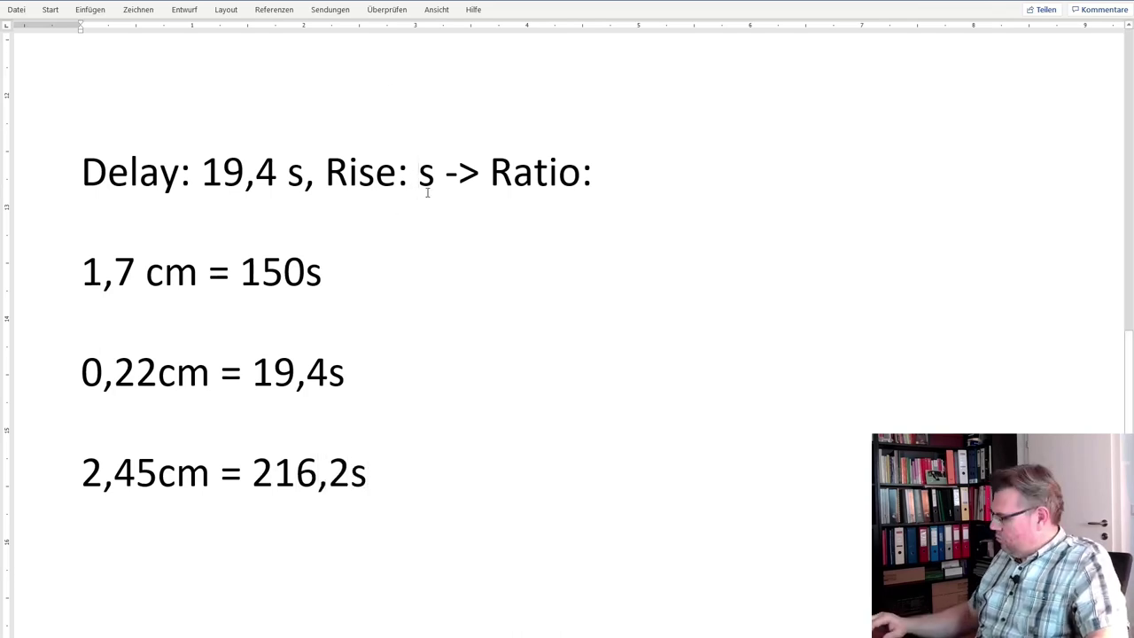
type("216,2")
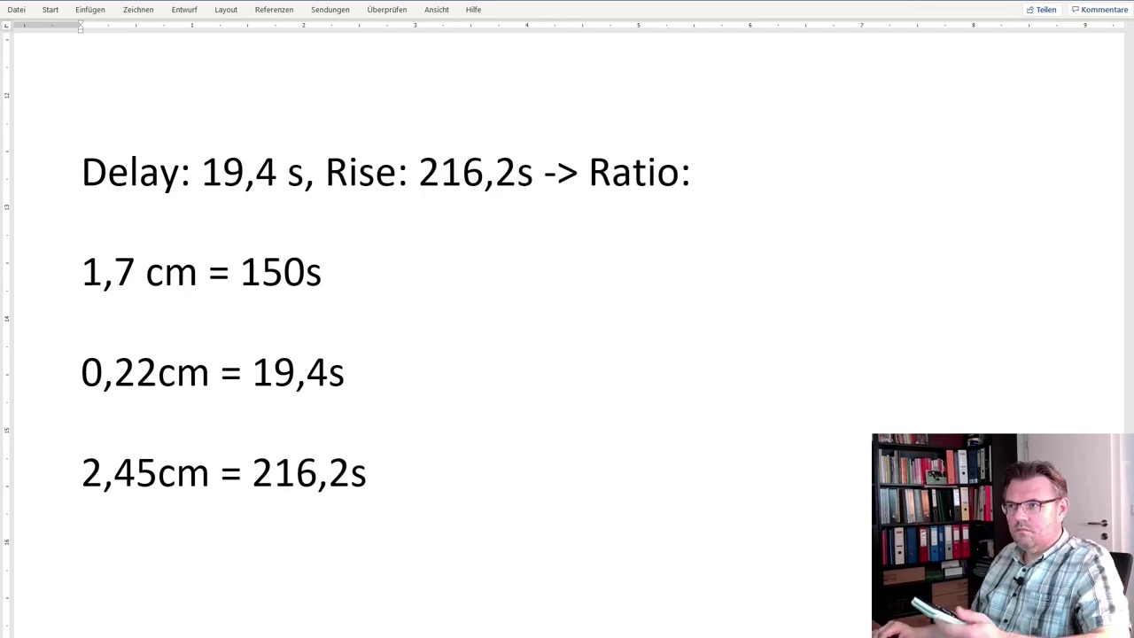
scroll(558, 230, "up", 3)
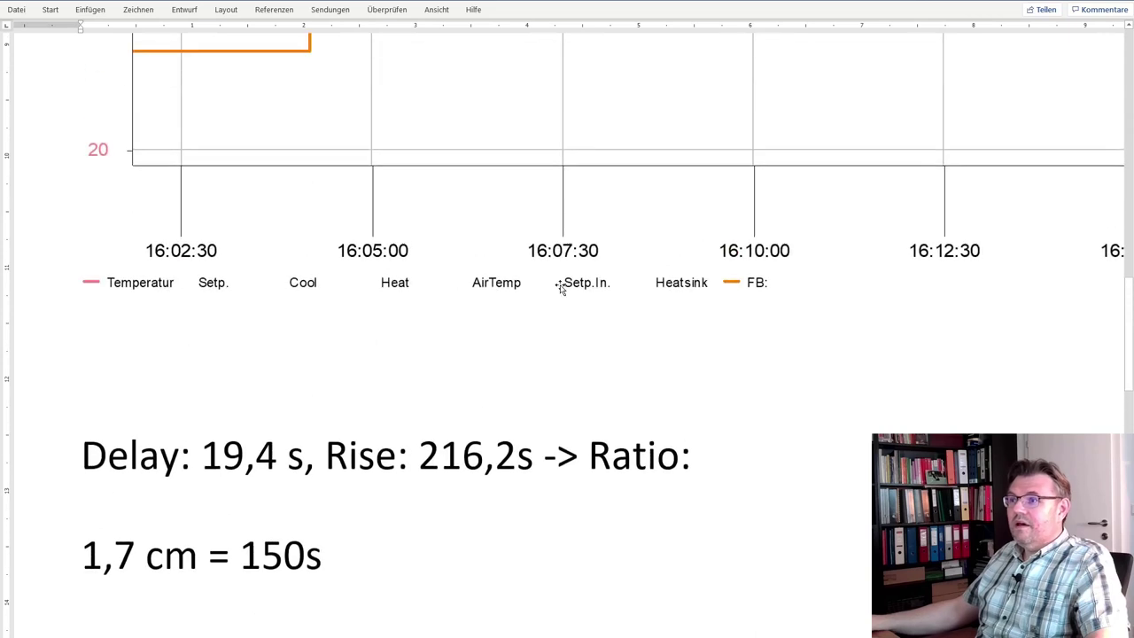
scroll(469, 324, "down", 2)
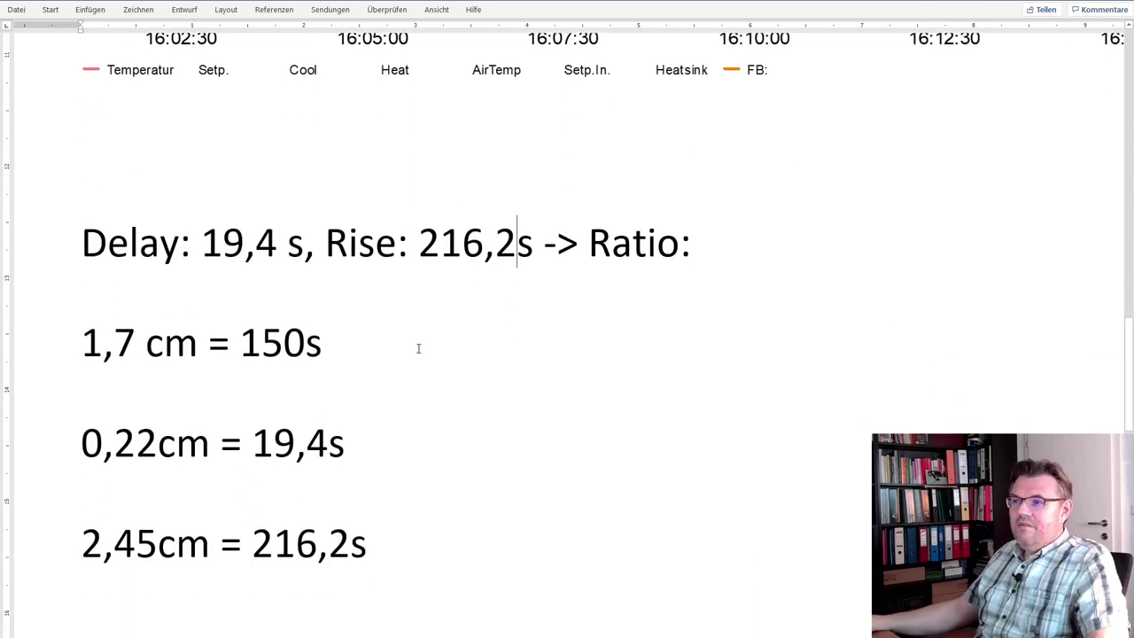
Fill in the Ratio value as "11,14" with a space after the colon.
left_click(716, 244)
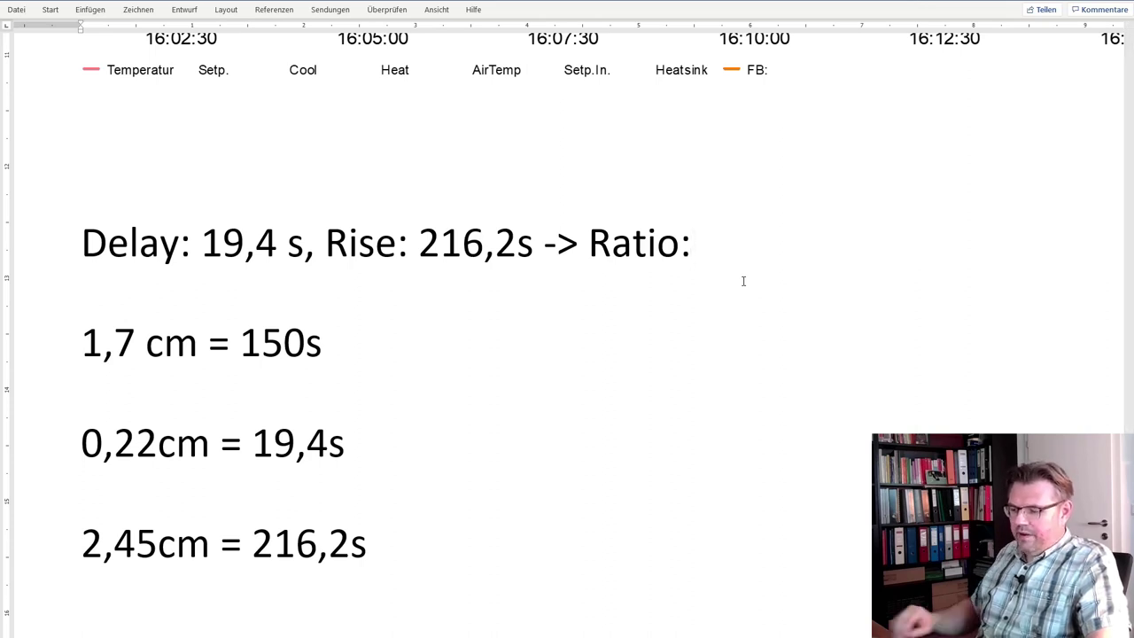
type("11,")
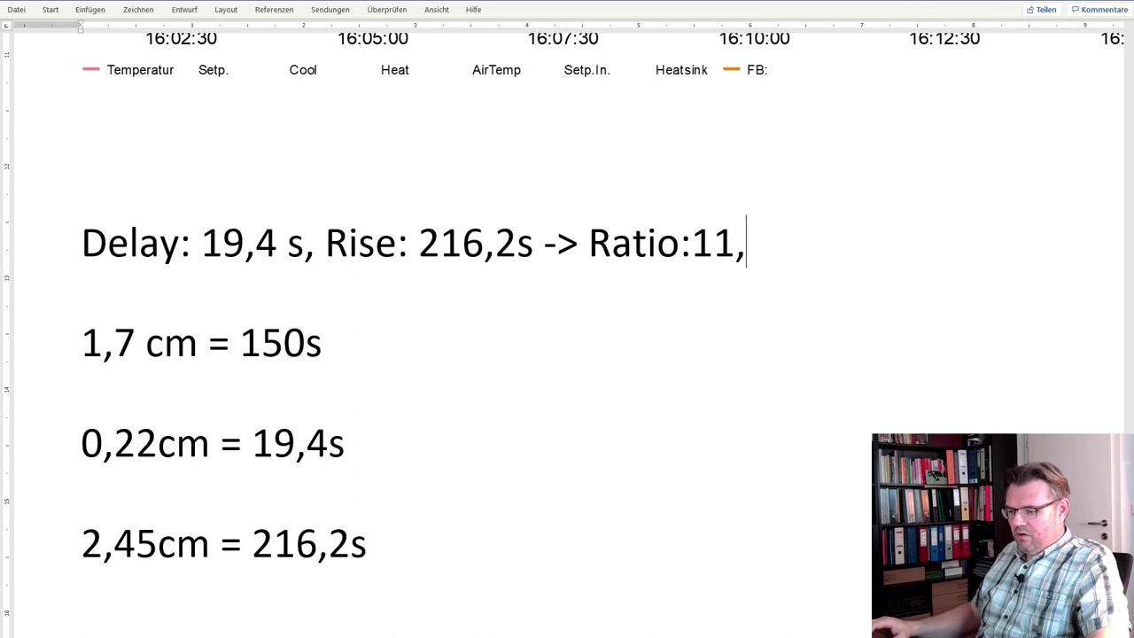
type("14")
key("Left")
key("Left")
key("Left")
key("Left")
key("Left")
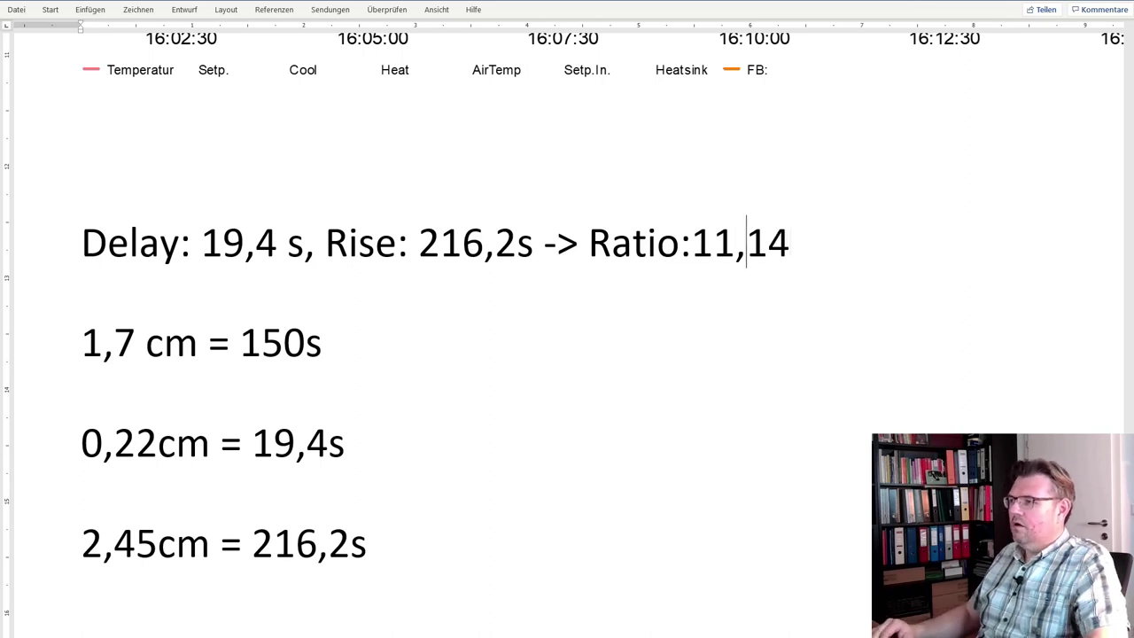
key("Right")
key("Right")
key("Right")
key("Right")
key("Right")
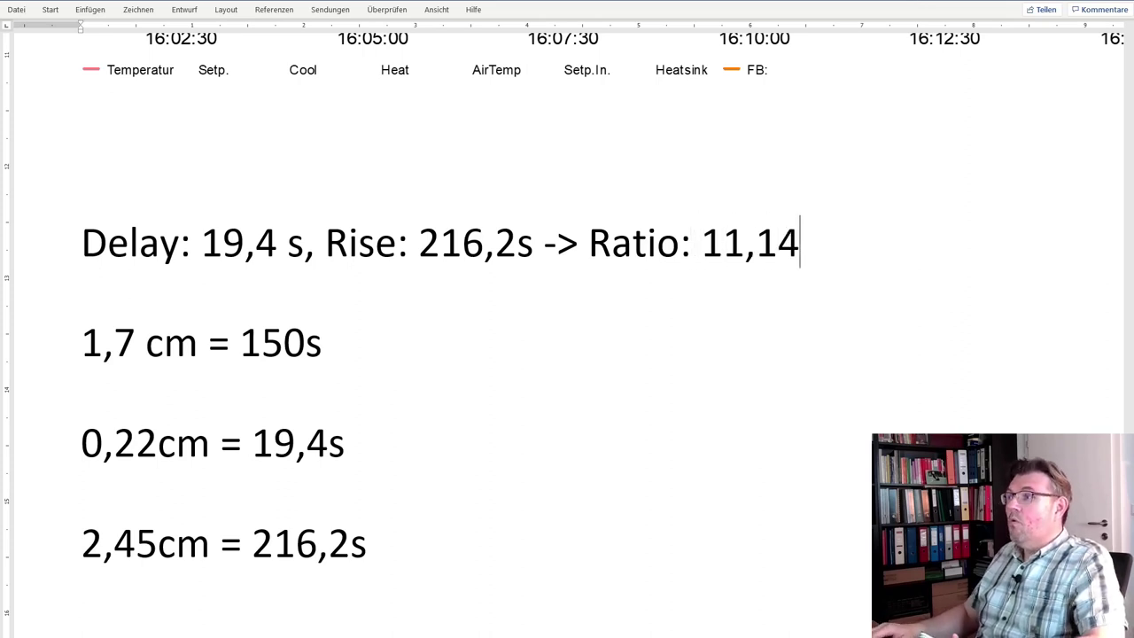
Add the comparison "> 10" after the ratio value.
key("BackSpace")
type(">")
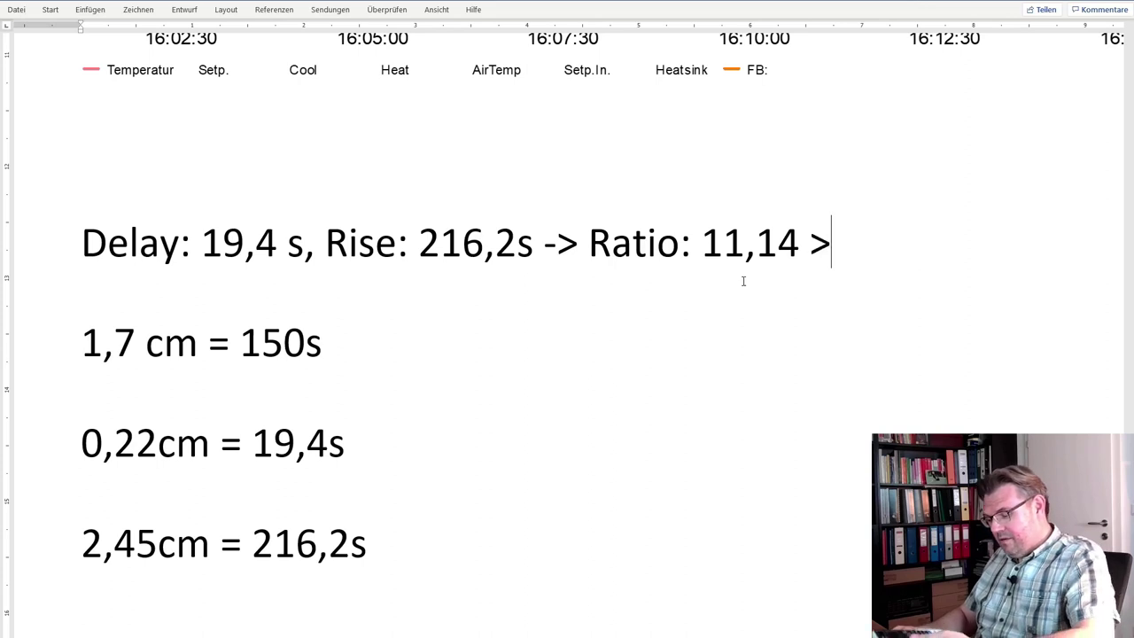
type(" 10")
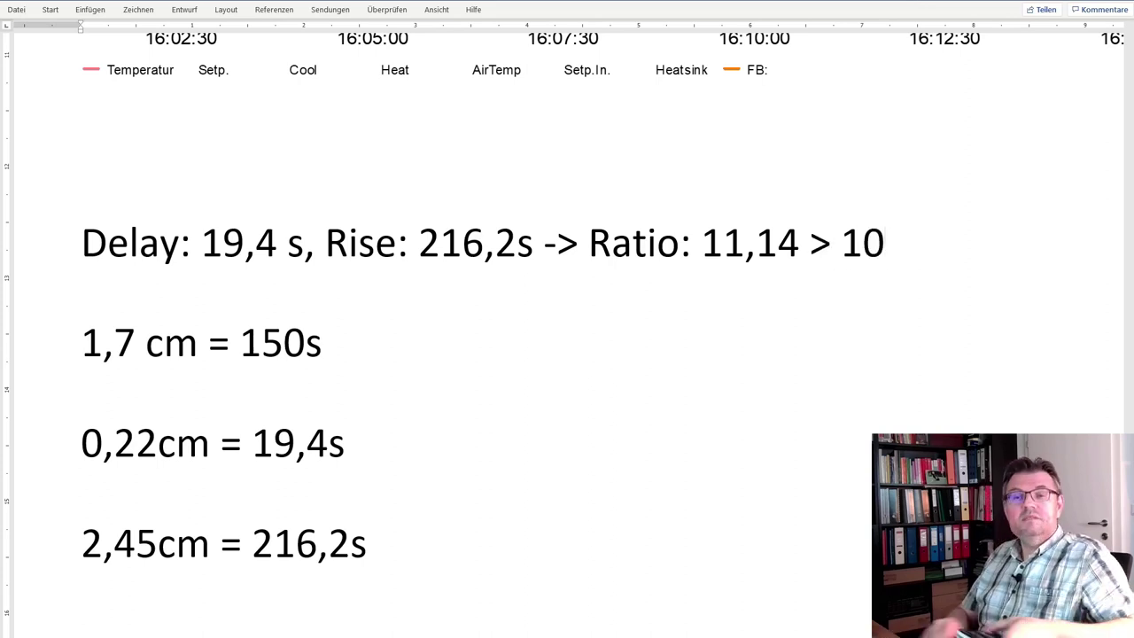
Append the assessment "Easy controllable" after the ratio comparison, with the spelling corrected.
type(" Ea")
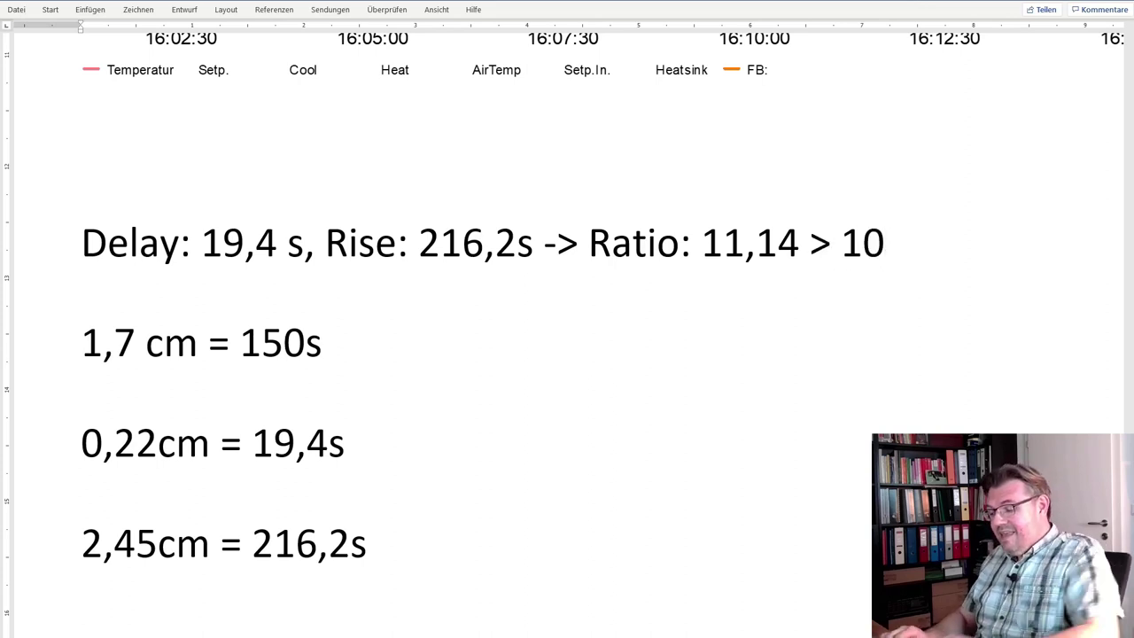
type("s")
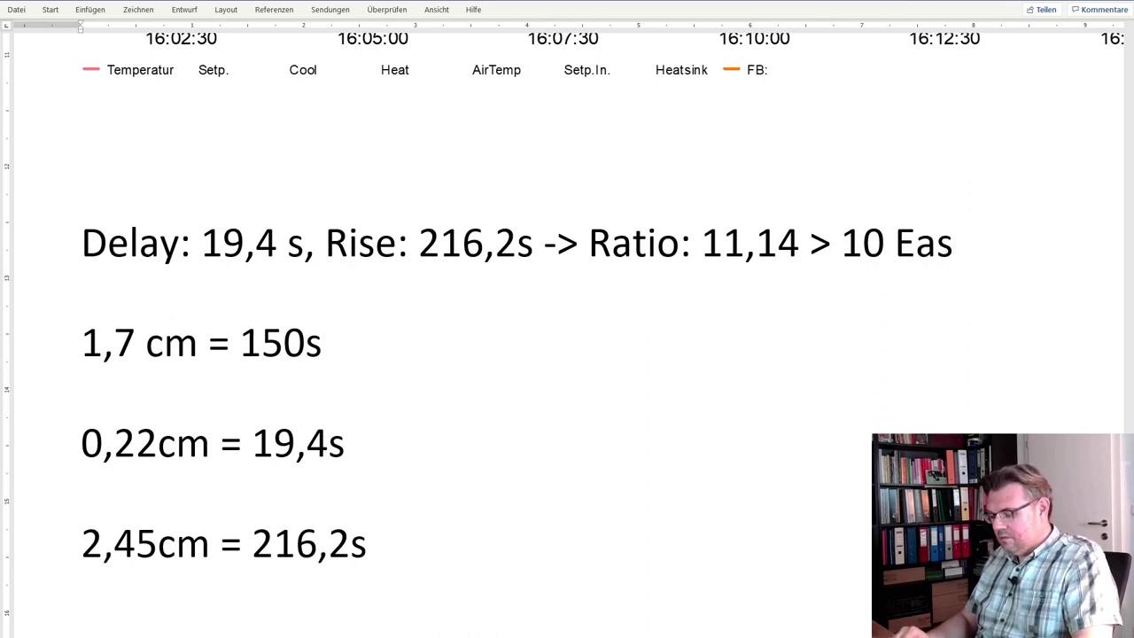
type("yly")
key("BackSpace")
key("BackSpace")
key("BackSpace")
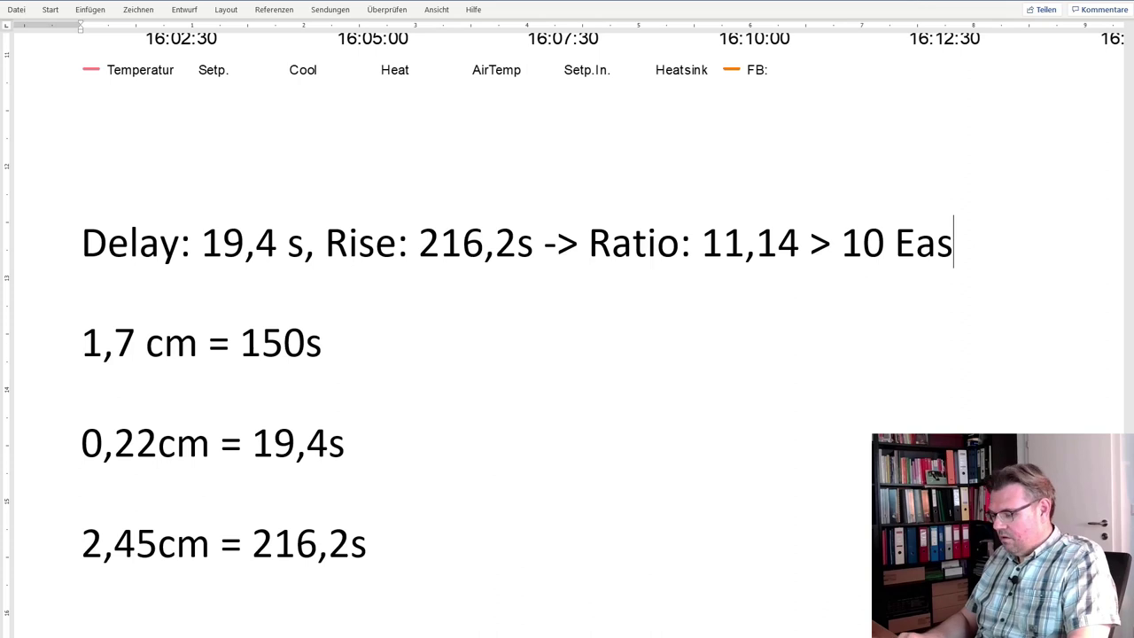
type("iely")
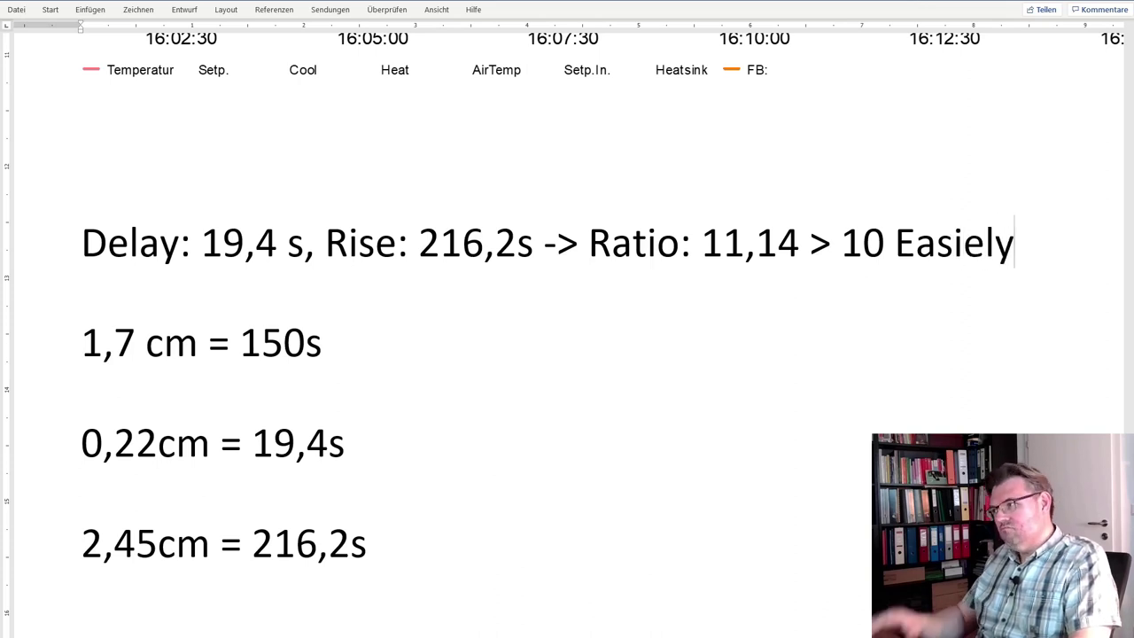
key("BackSpace")
key("BackSpace")
key("BackSpace")
key("BackSpace")
type("y")
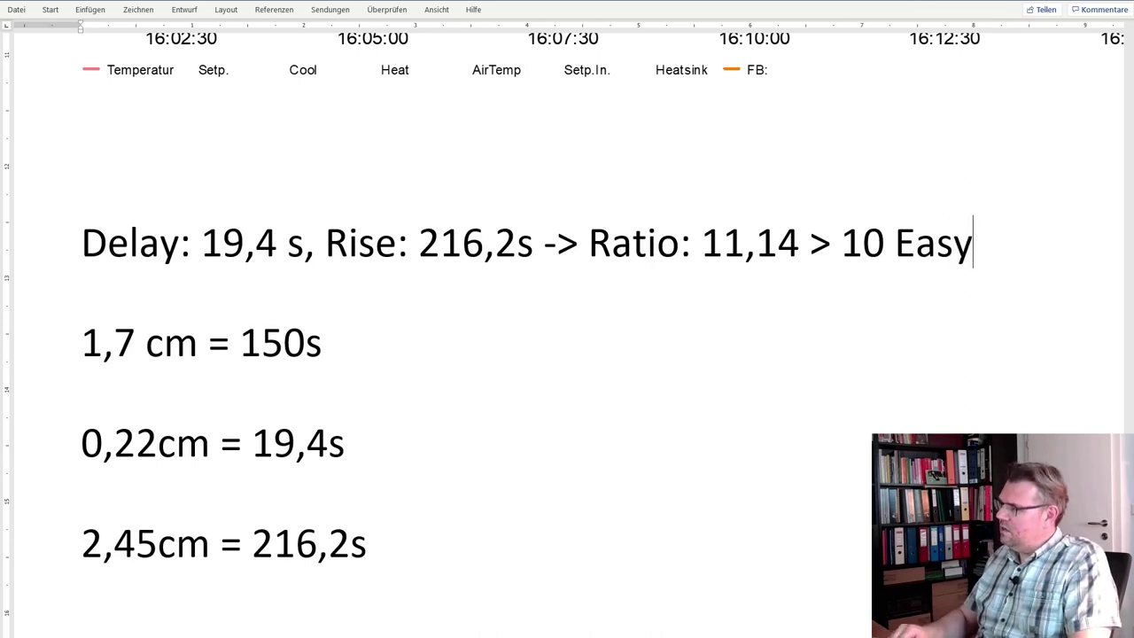
type(" contro")
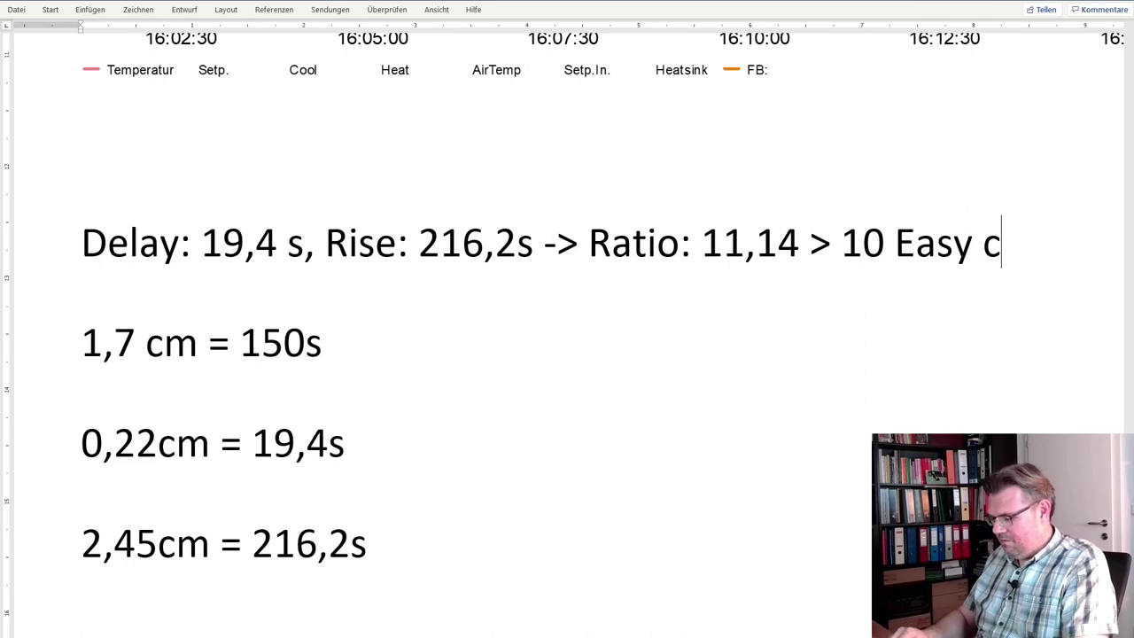
key("BackSpace")
key("BackSpace")
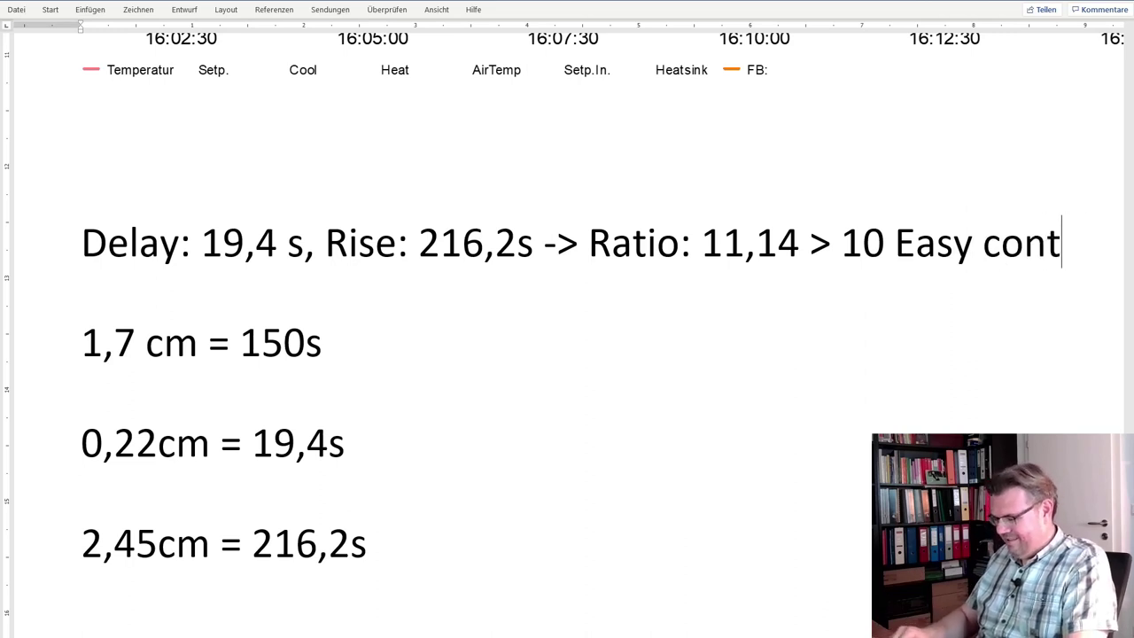
type("rolable")
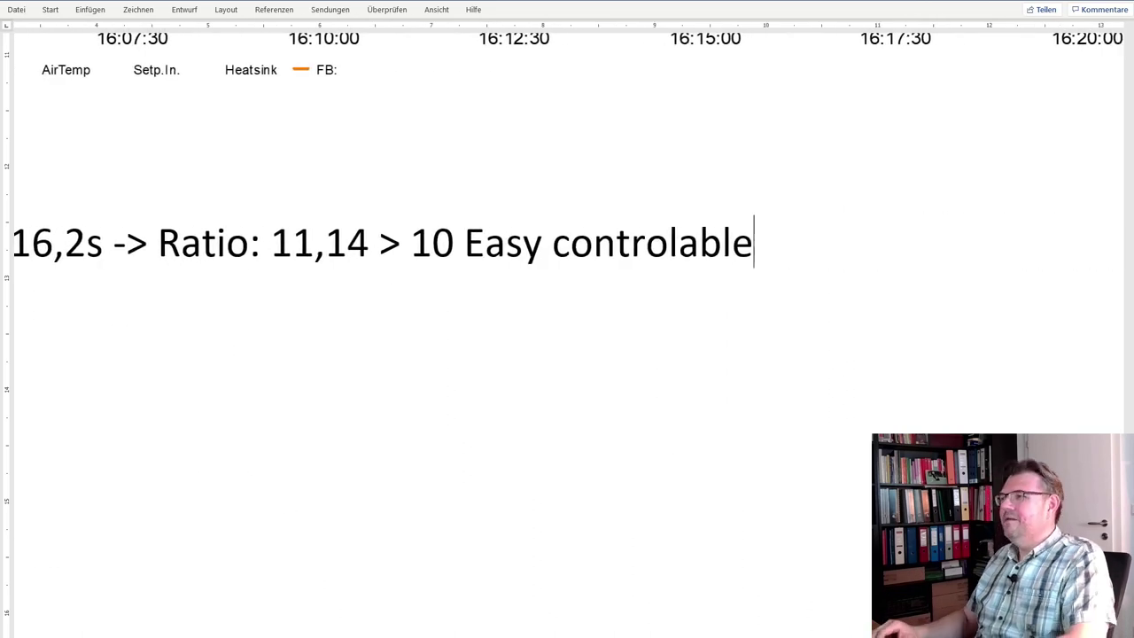
key("Left")
key("Left")
key("Left")
key("Left")
type("l")
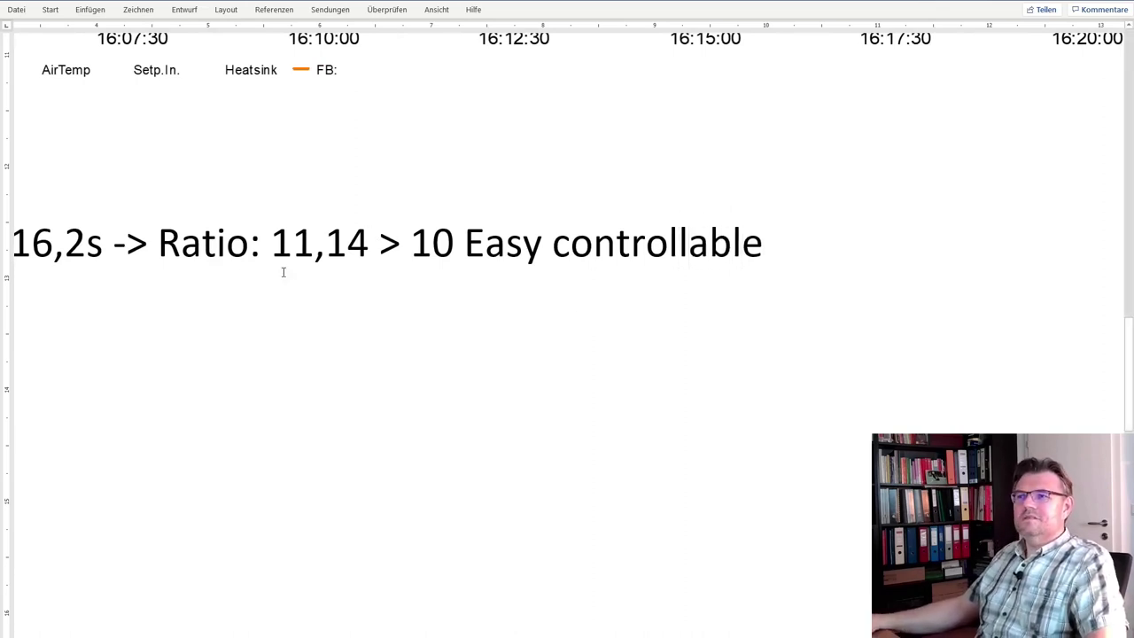
left_click_drag(157, 245, 443, 240)
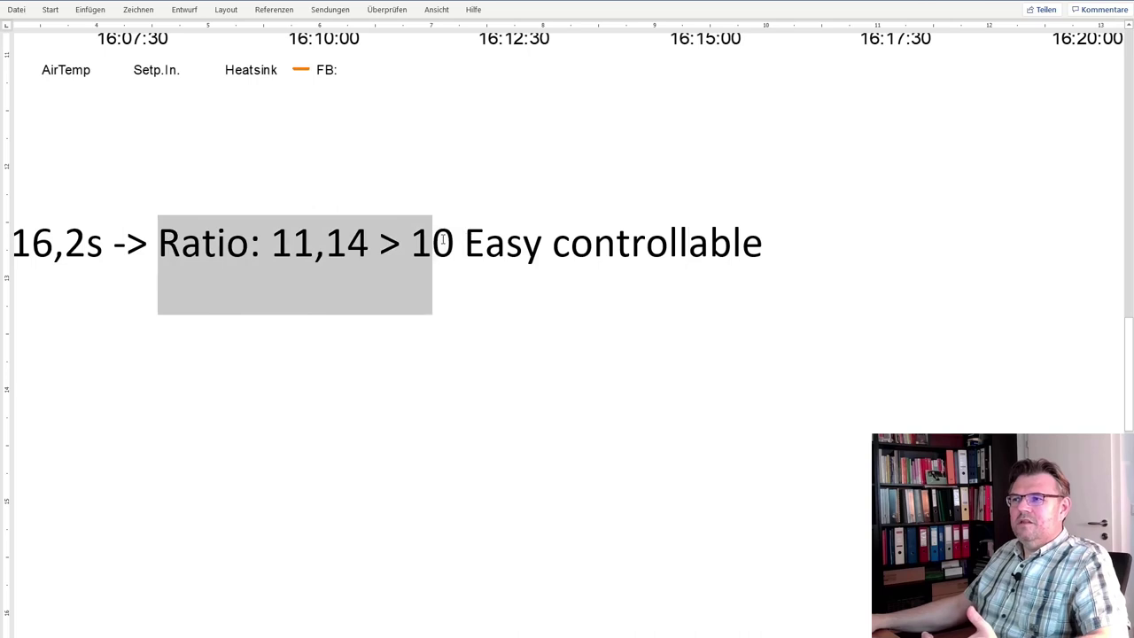
scroll(380, 213, "down", 3)
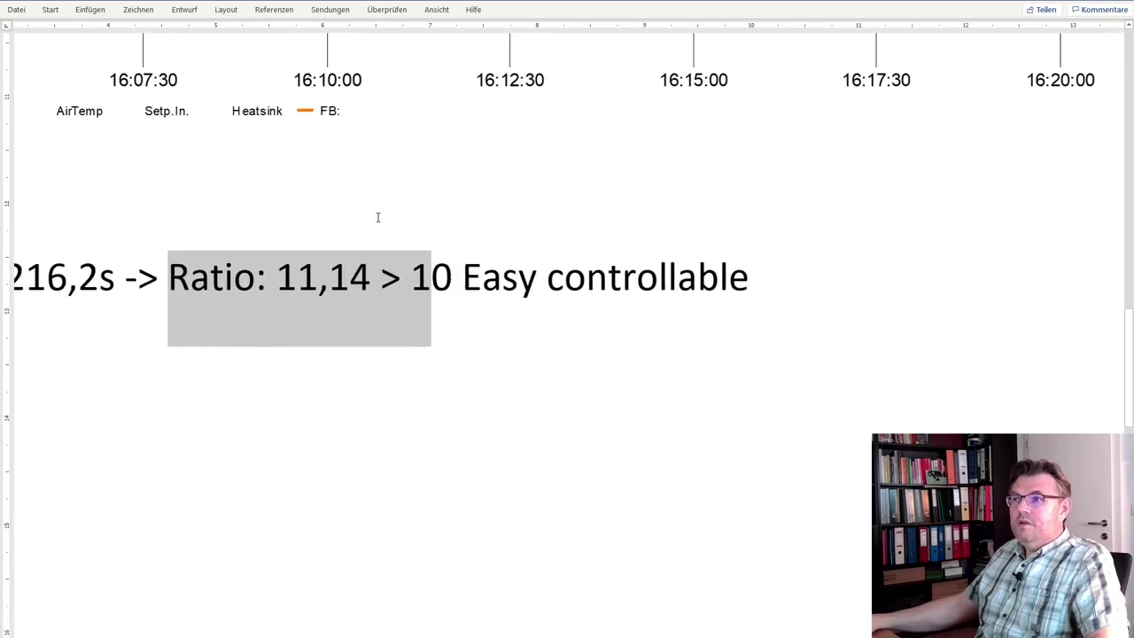
scroll(367, 271, "up", 5)
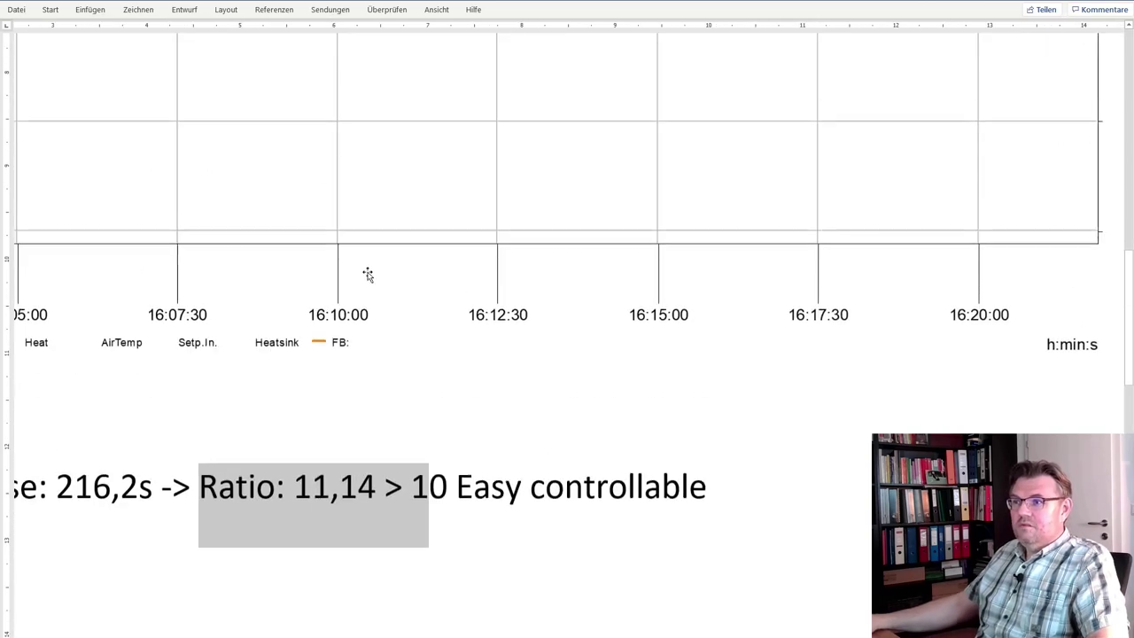
scroll(372, 278, "down", 4)
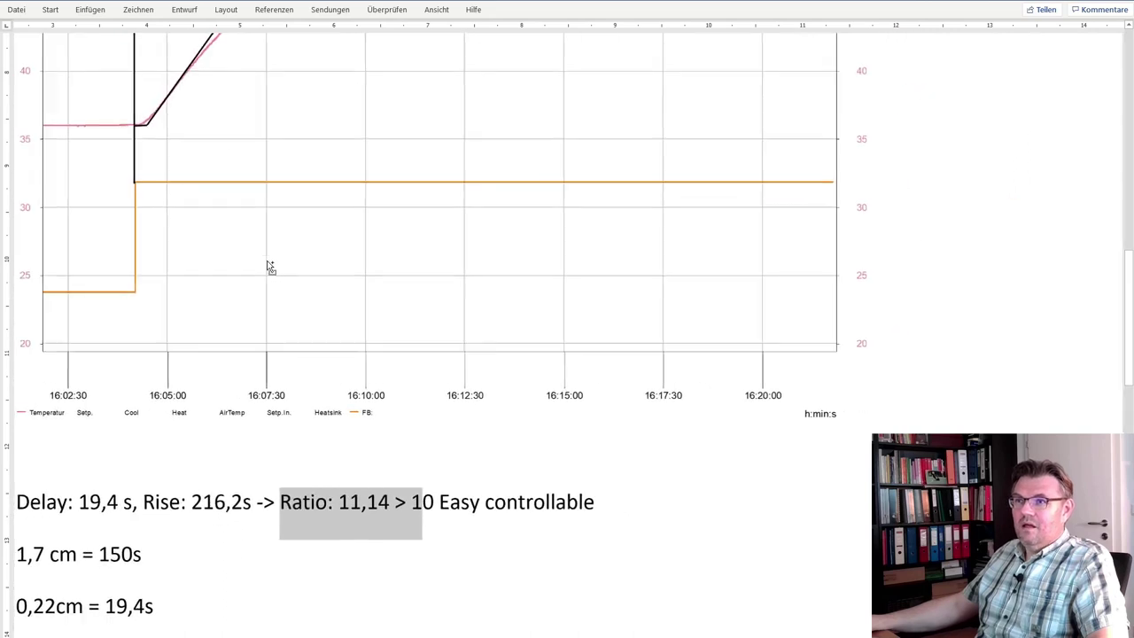
scroll(276, 267, "up", 3)
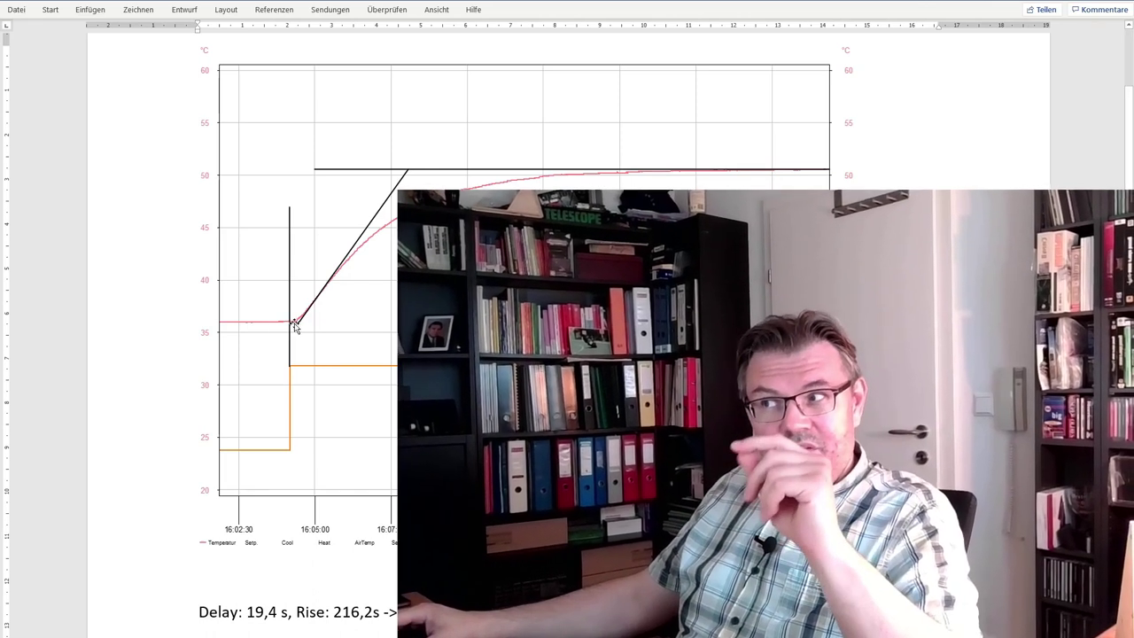
scroll(295, 326, "up", 1)
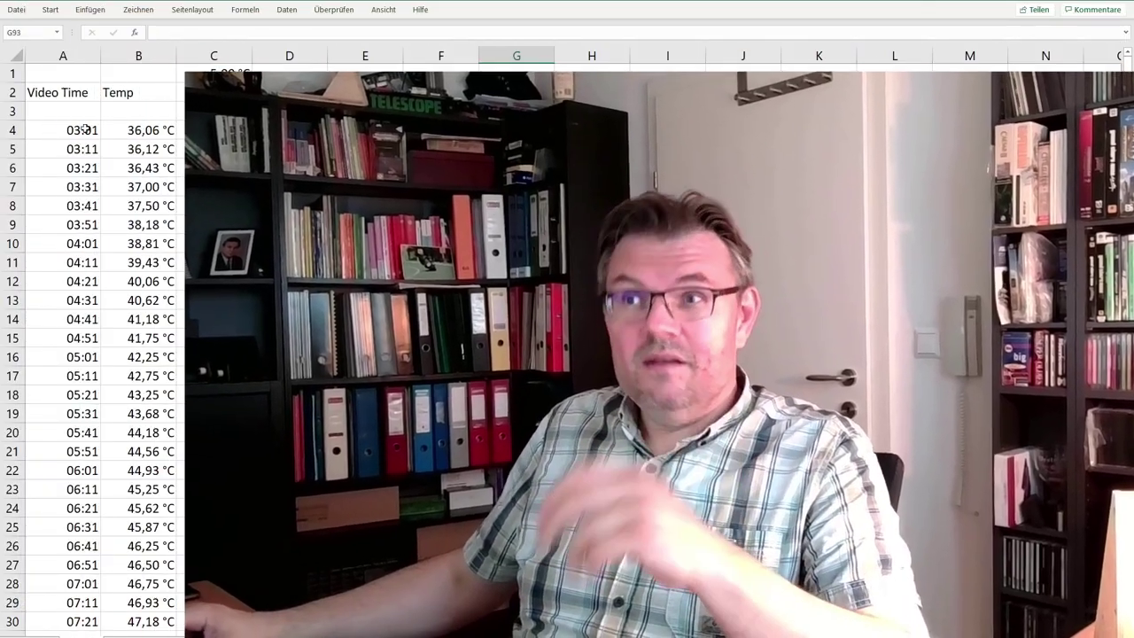
Switch to the Excel measurement sheet and examine row 4's recorded times, temperatures, percentage conversion and relative time formulas.
key("ctrl+Home")
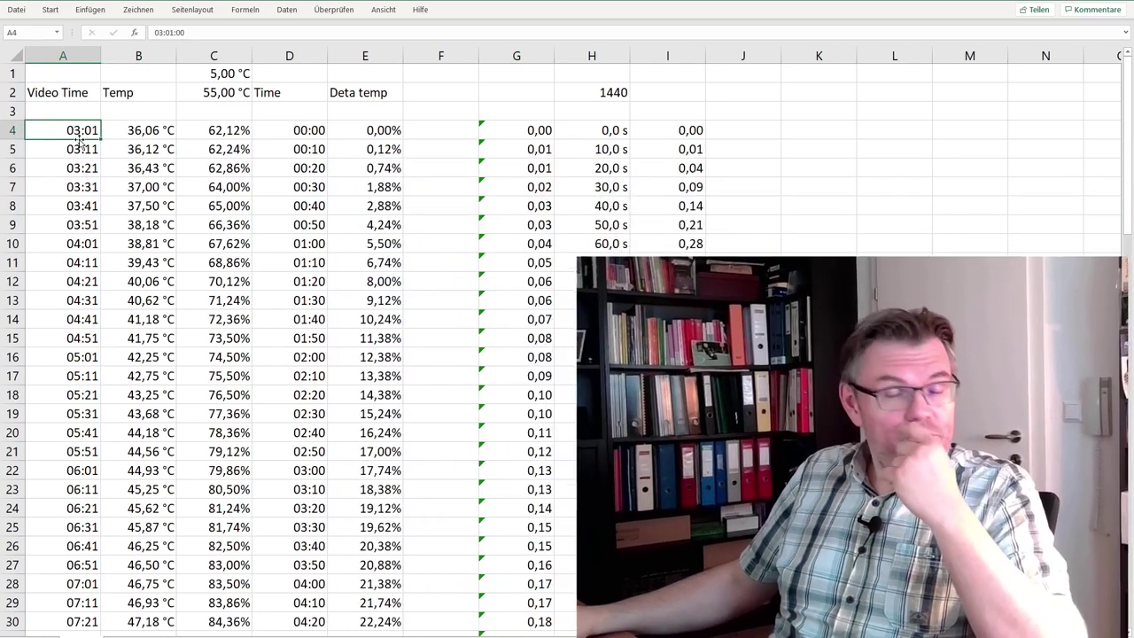
left_click_drag(79, 133, 89, 281)
left_click_drag(146, 131, 153, 310)
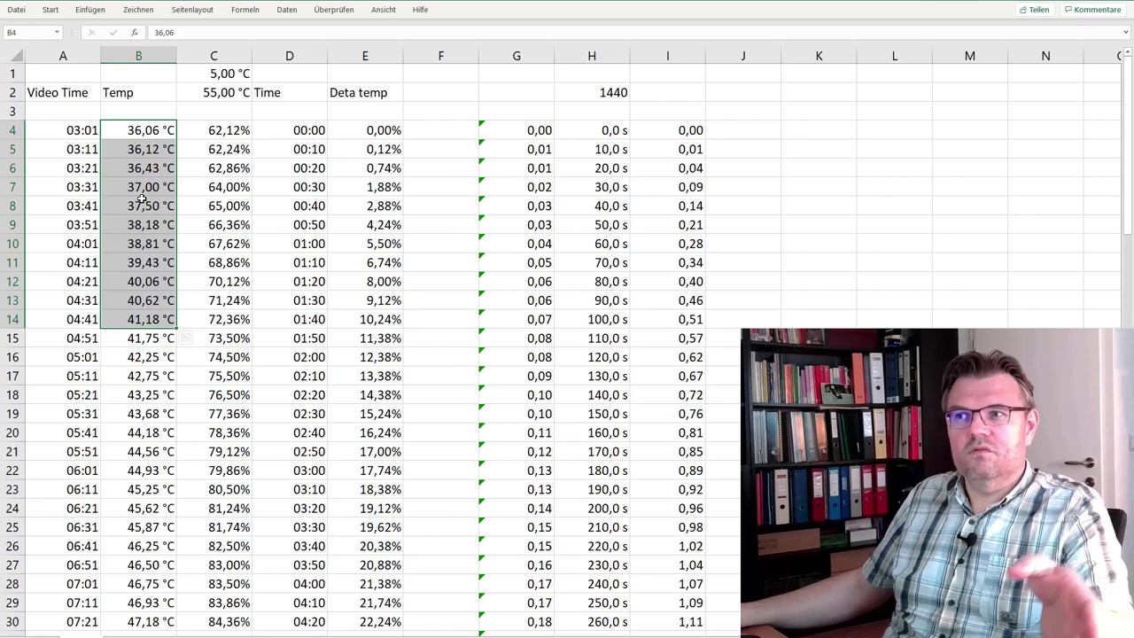
left_click(232, 129)
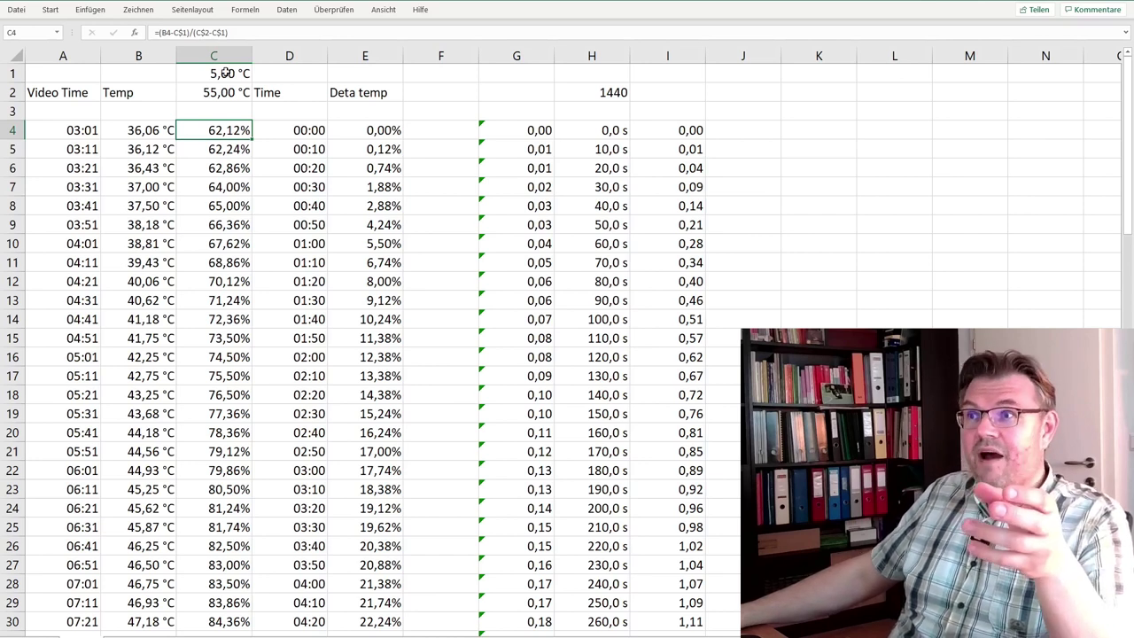
left_click(185, 187)
left_click(146, 133)
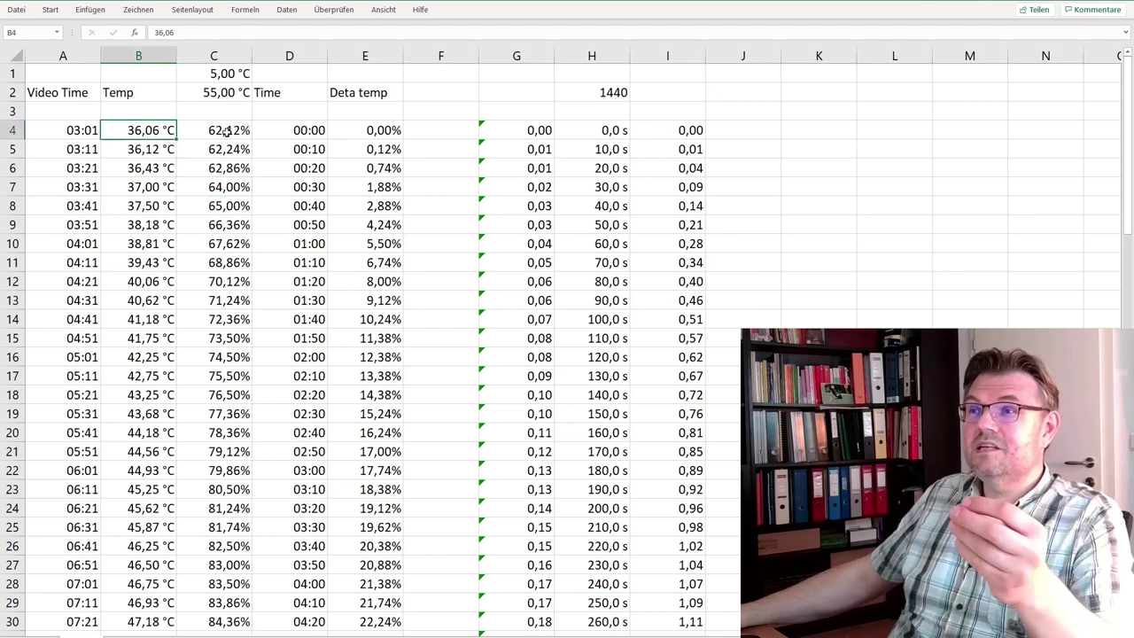
left_click(227, 133)
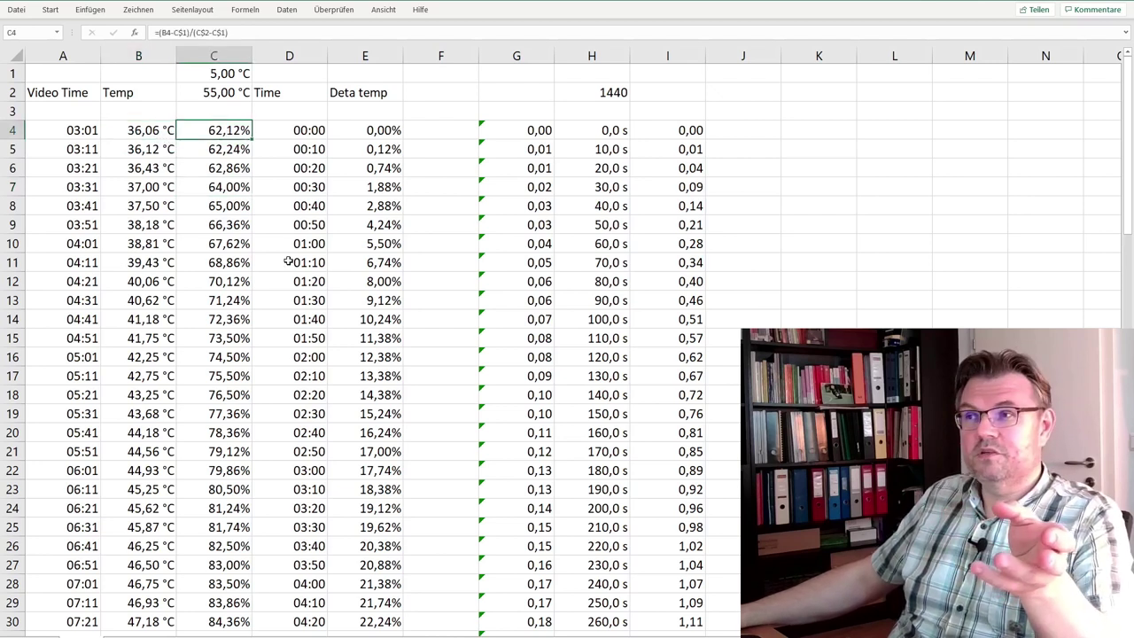
left_click(296, 130)
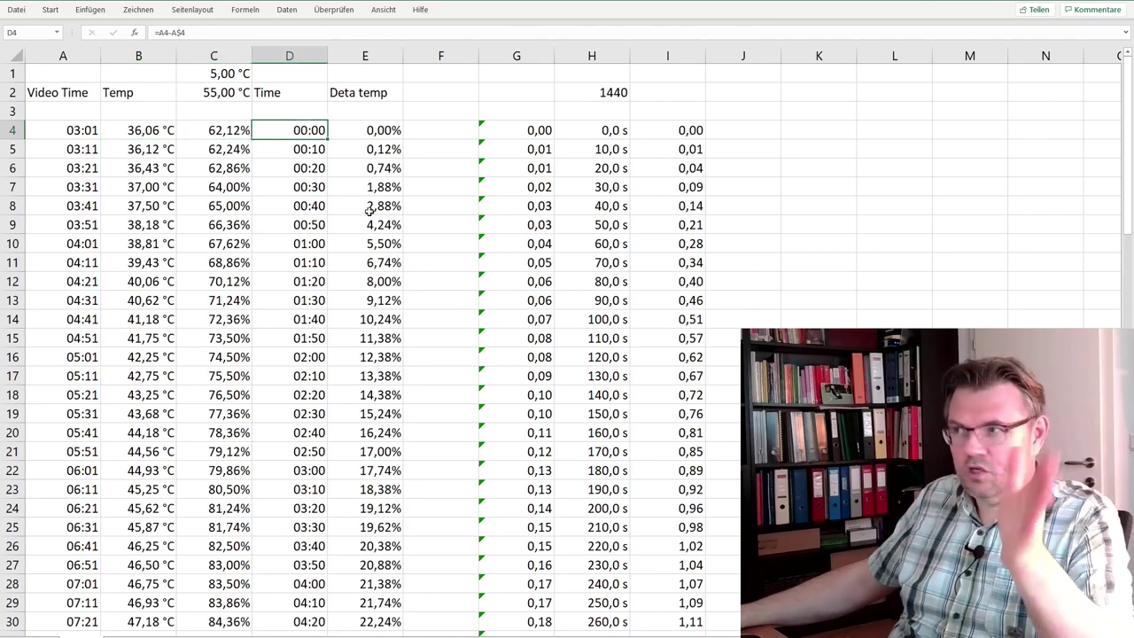
left_click(600, 128)
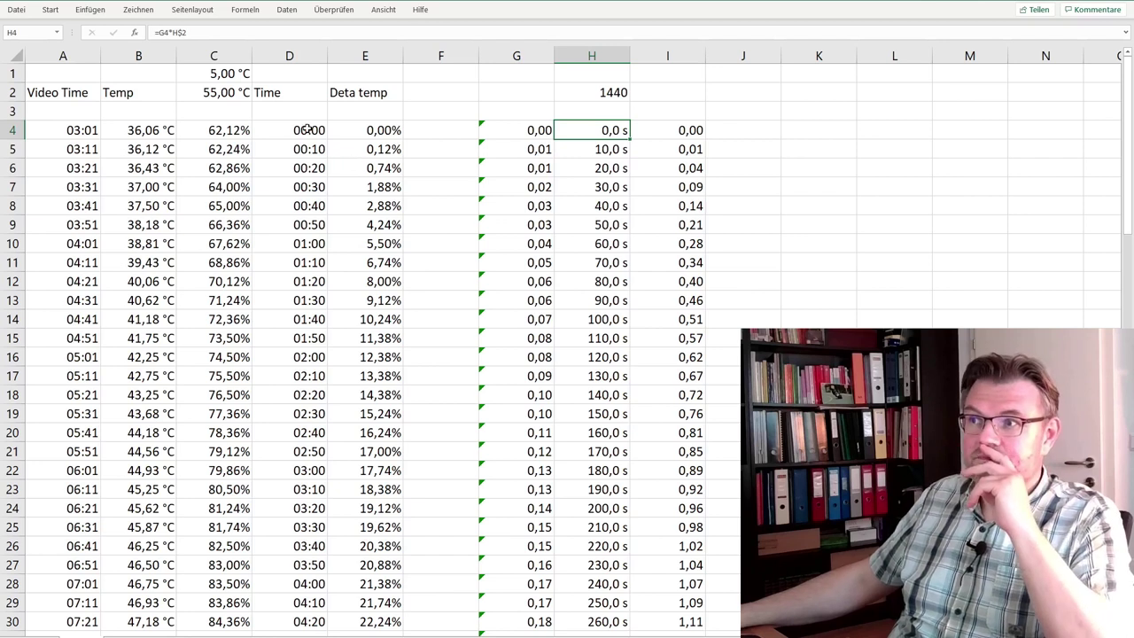
Examine the final measurement in row 88, including its temperature, percentage, elapsed seconds and delta temperature formulas.
scroll(297, 292, "down", 10)
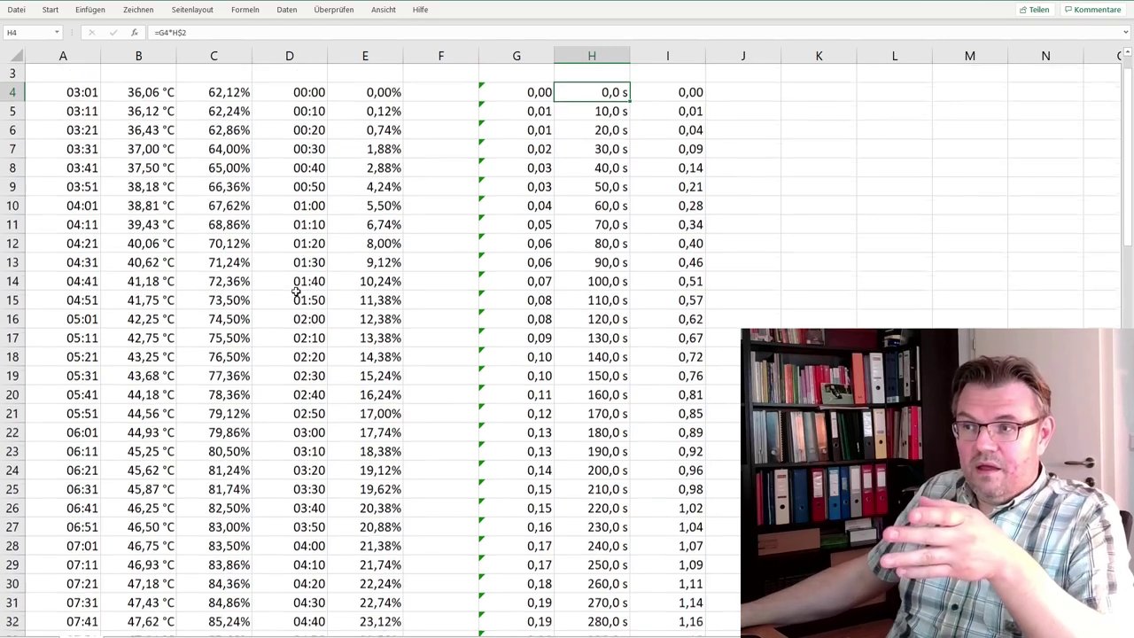
scroll(295, 293, "down", 15)
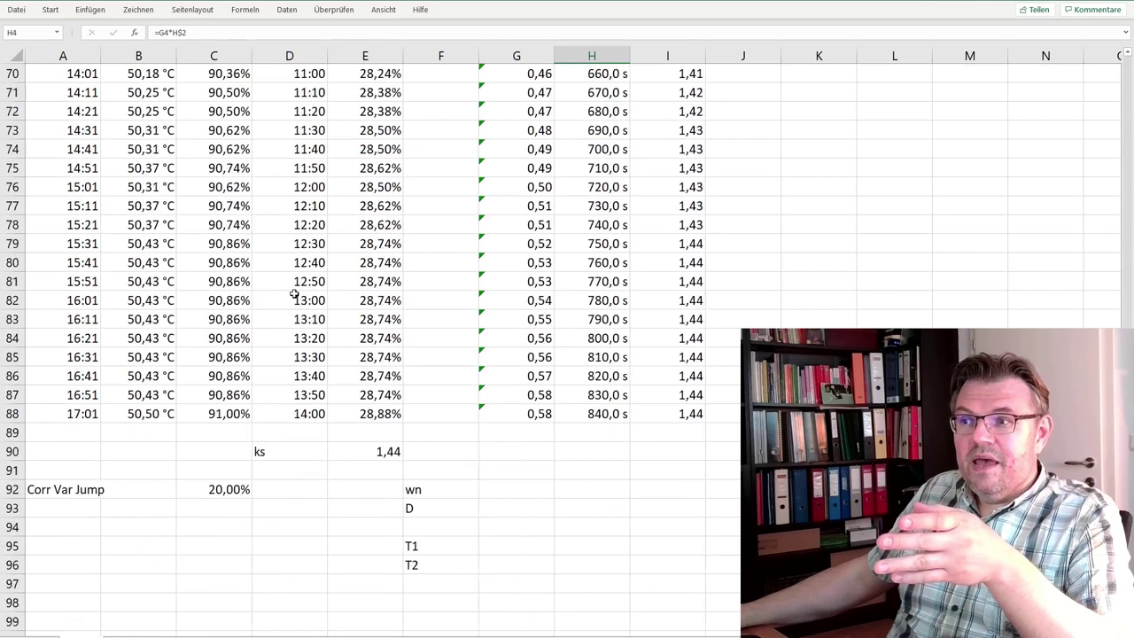
left_click(221, 301)
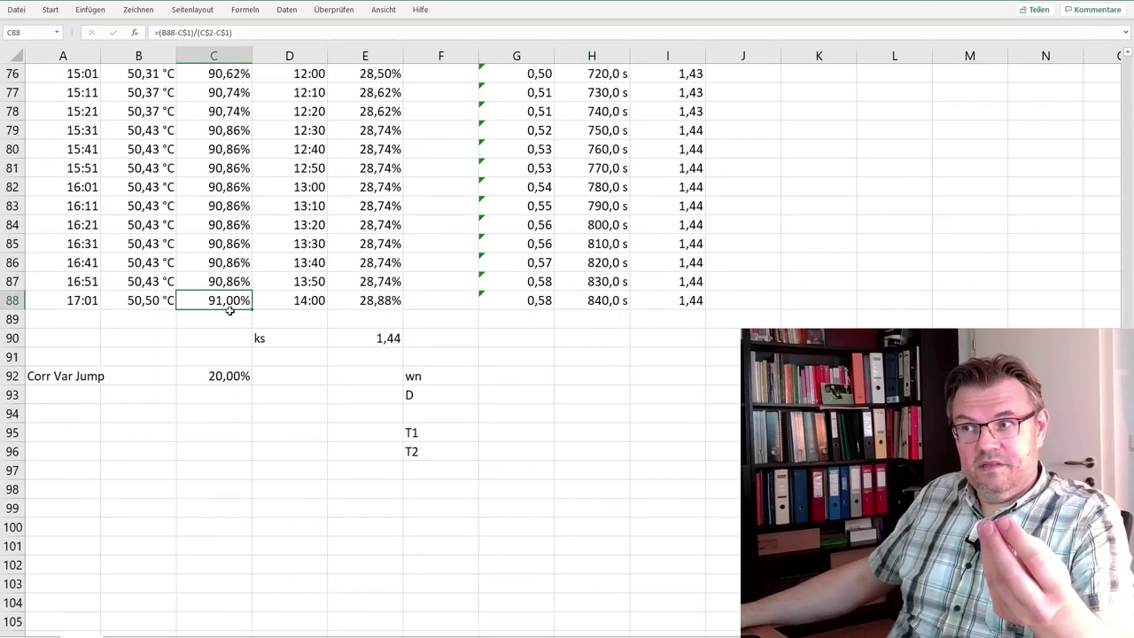
left_click(142, 303)
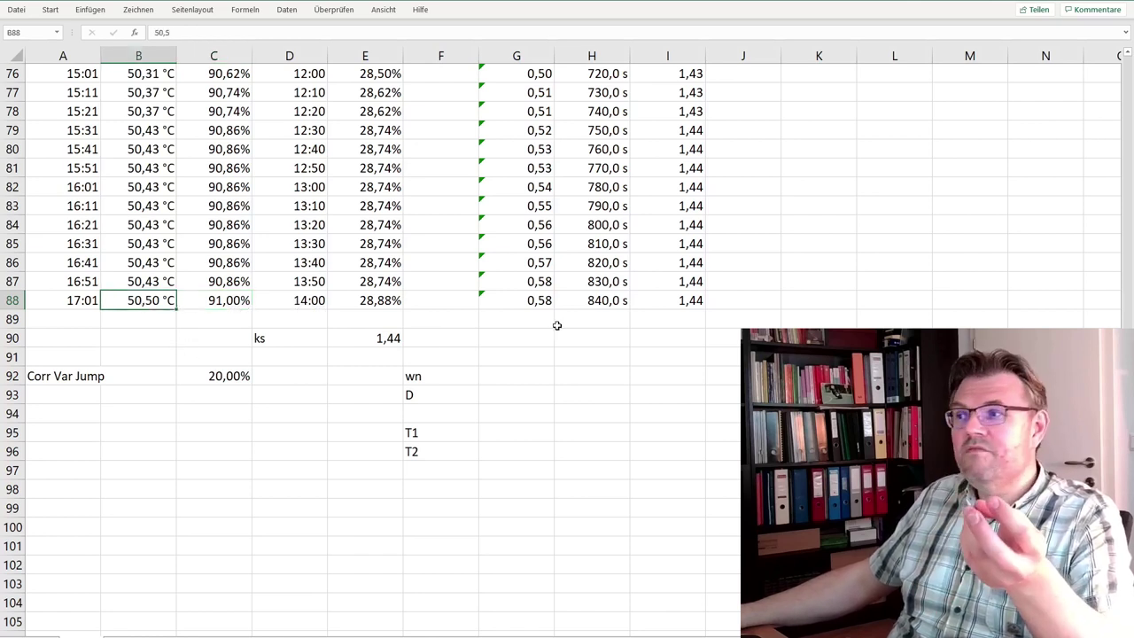
left_click(588, 305)
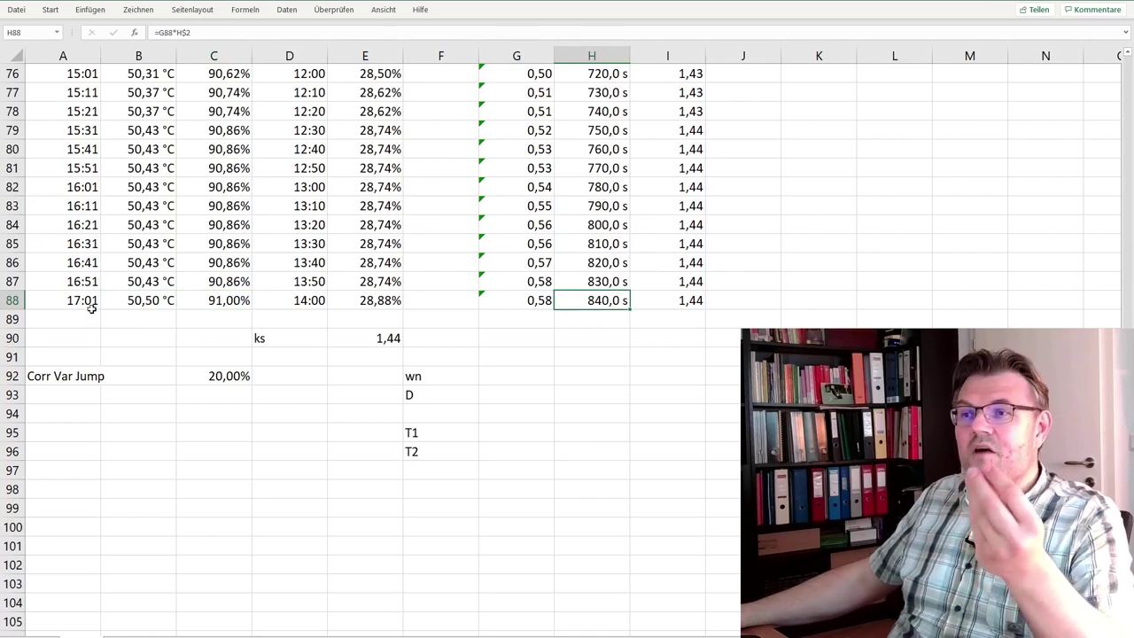
left_click(144, 302)
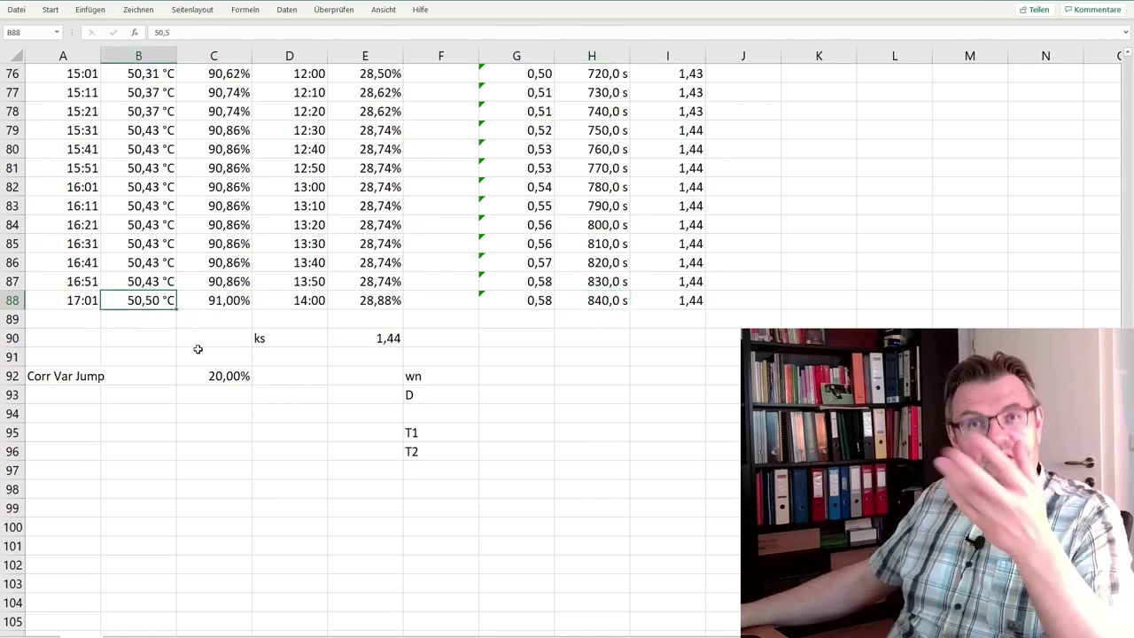
left_click(226, 302)
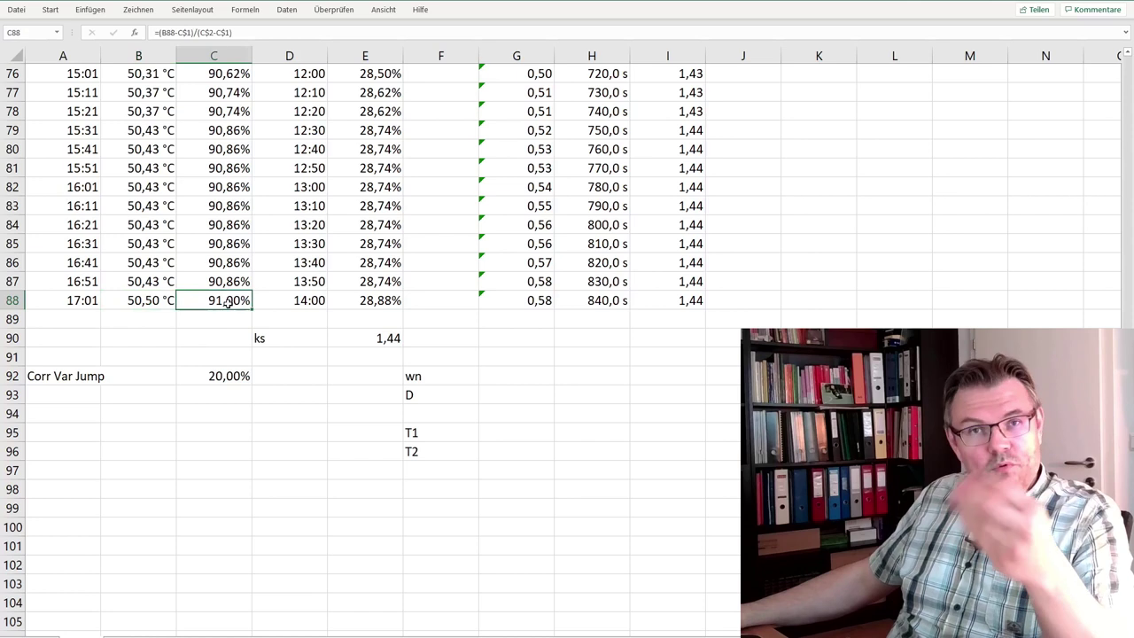
left_click(370, 299)
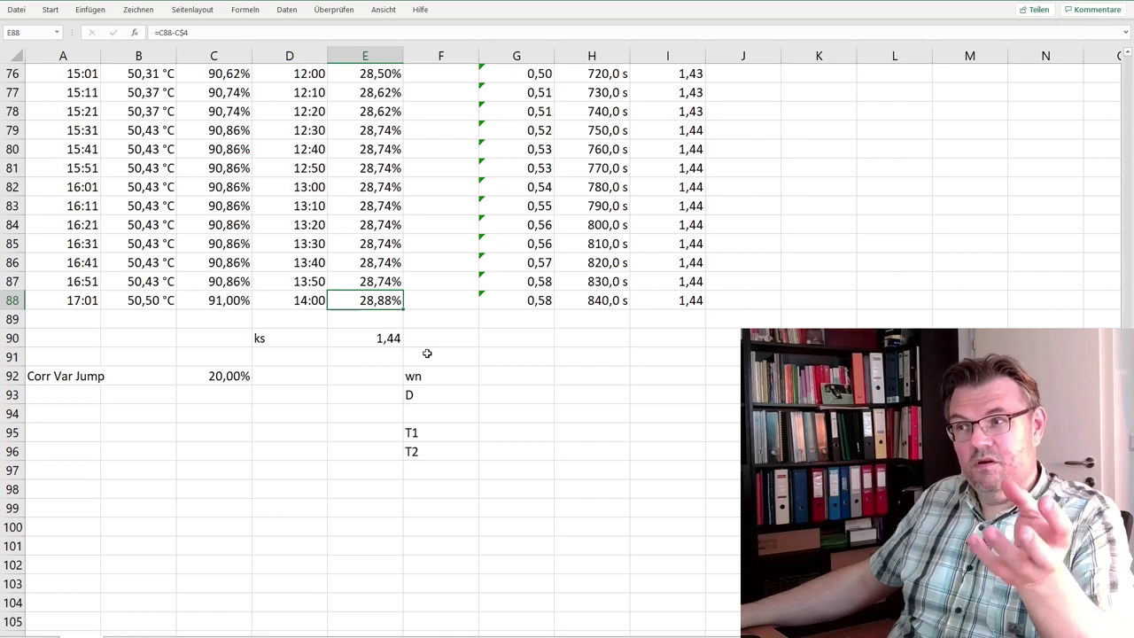
Examine how the gain ks in E90 is calculated from the final delta temperature and the Corr Var Jump.
left_click(222, 371)
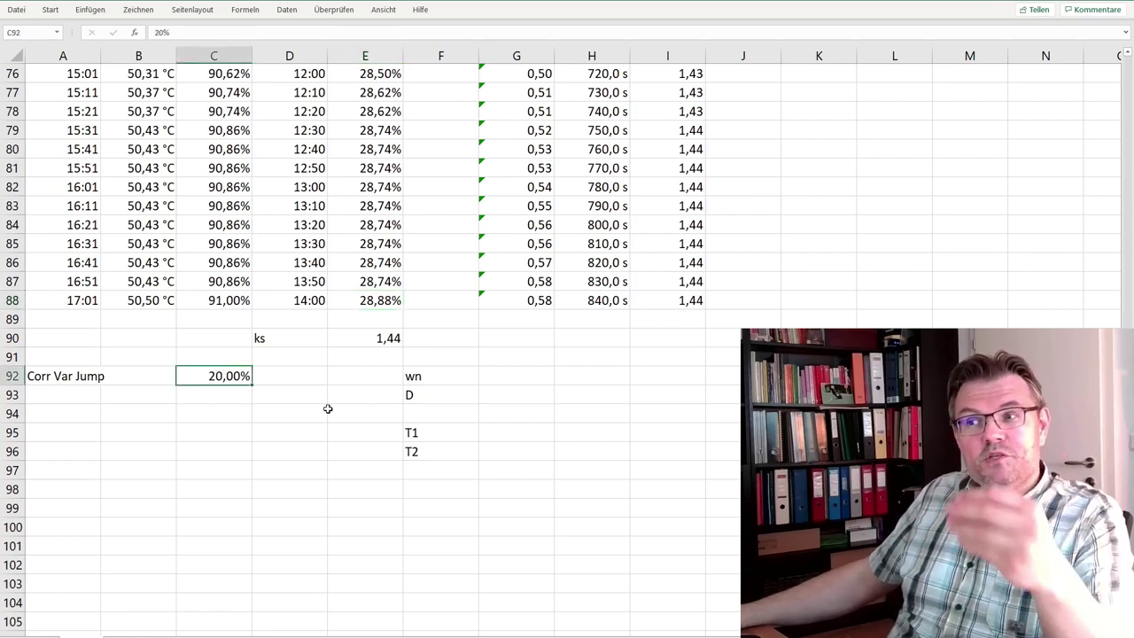
left_click(381, 302)
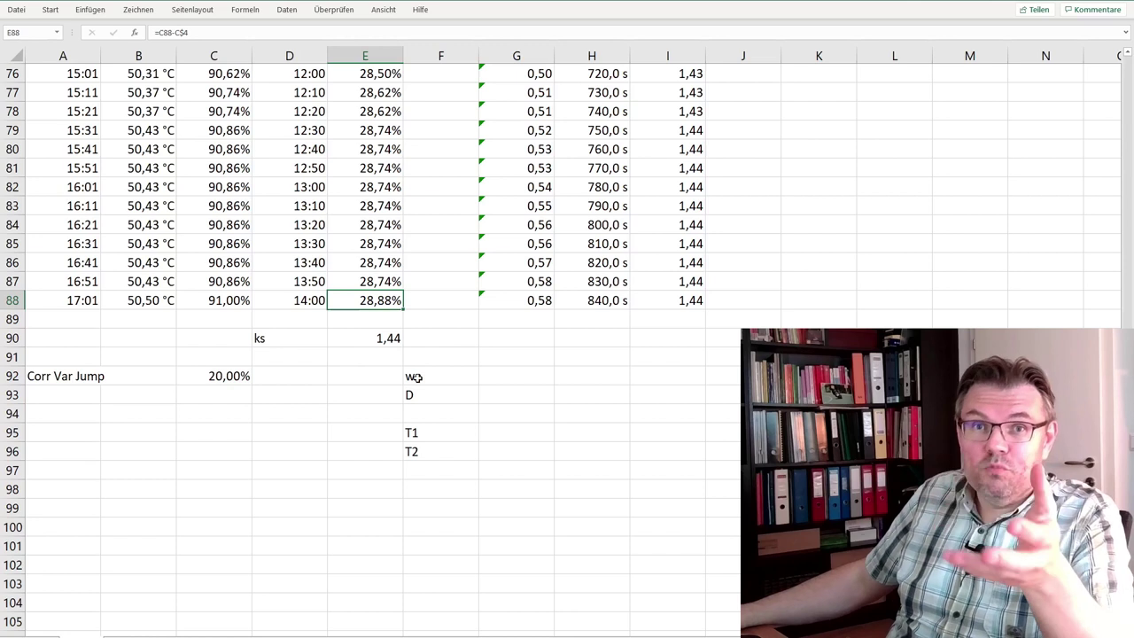
left_click(376, 341)
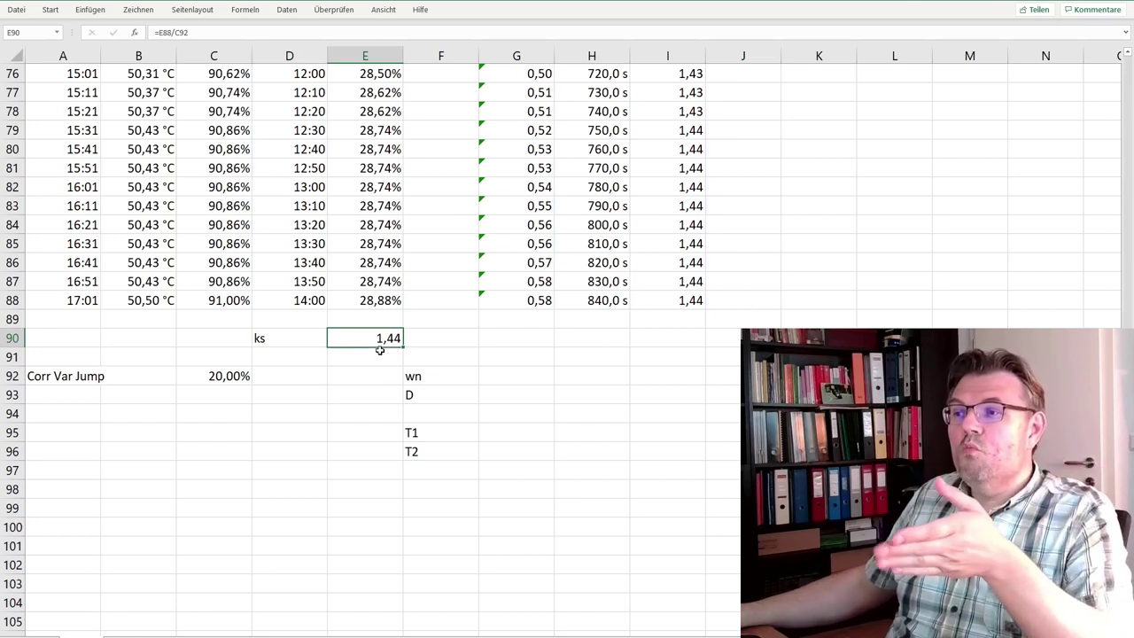
left_click(212, 34)
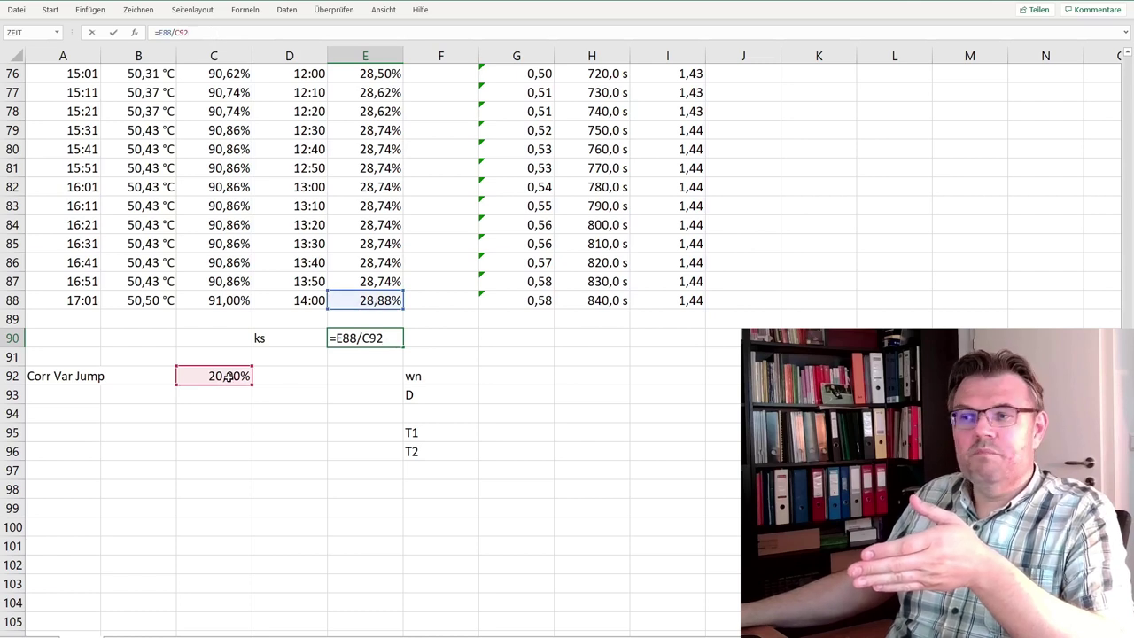
key("ctrl+Return")
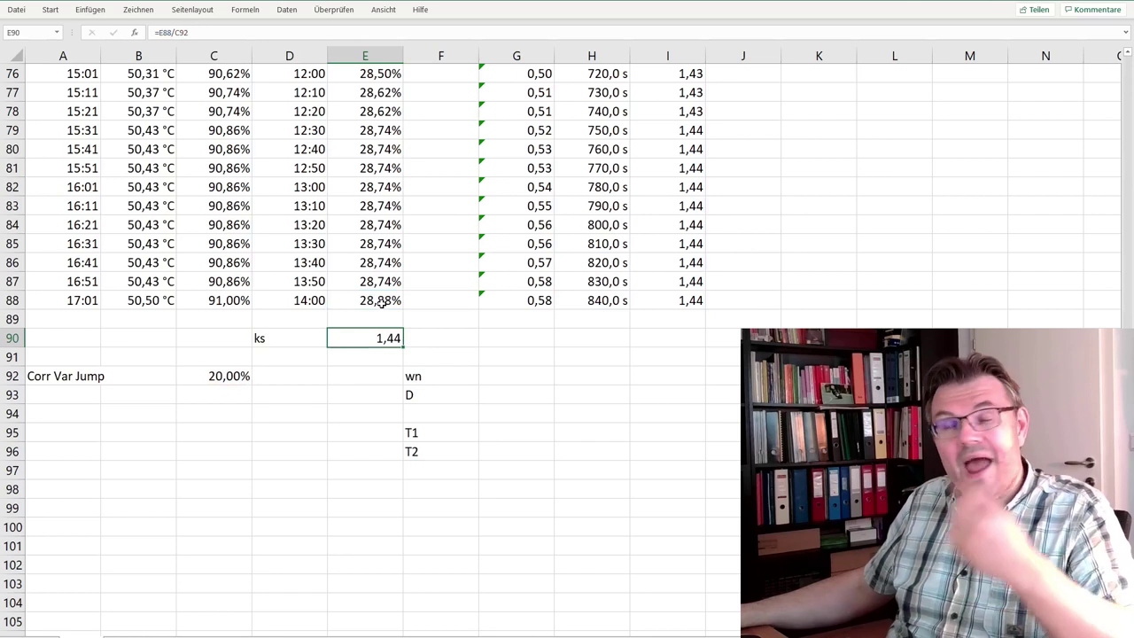
Copy the elapsed seconds and the adjacent step response values in H4:I88.
left_click(606, 319)
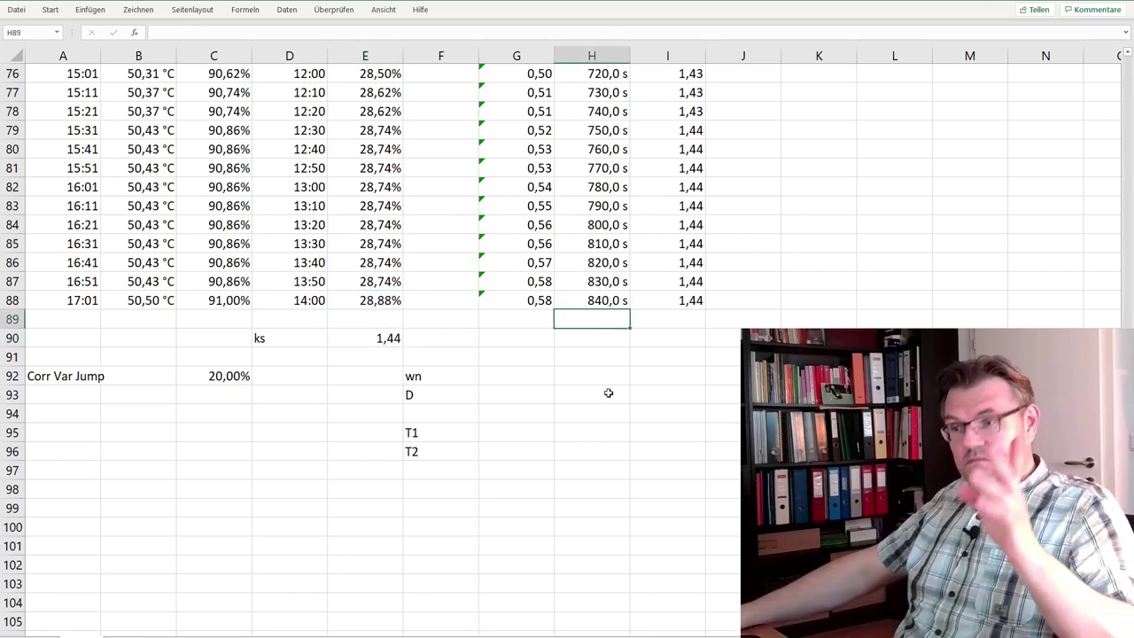
left_click(246, 636)
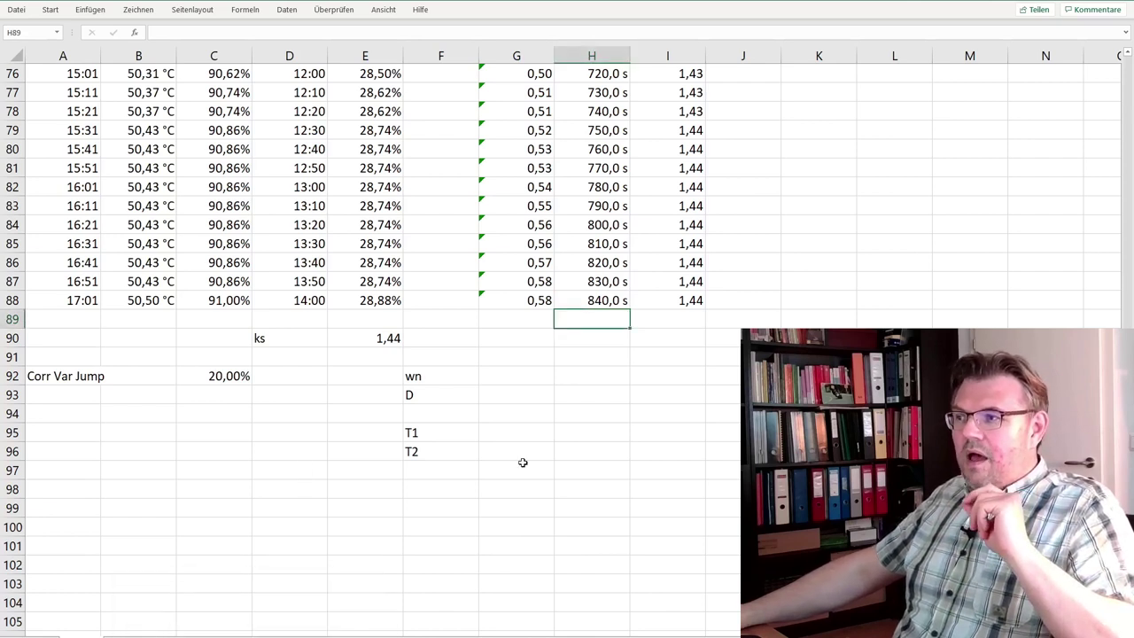
left_click_drag(592, 300, 650, 299)
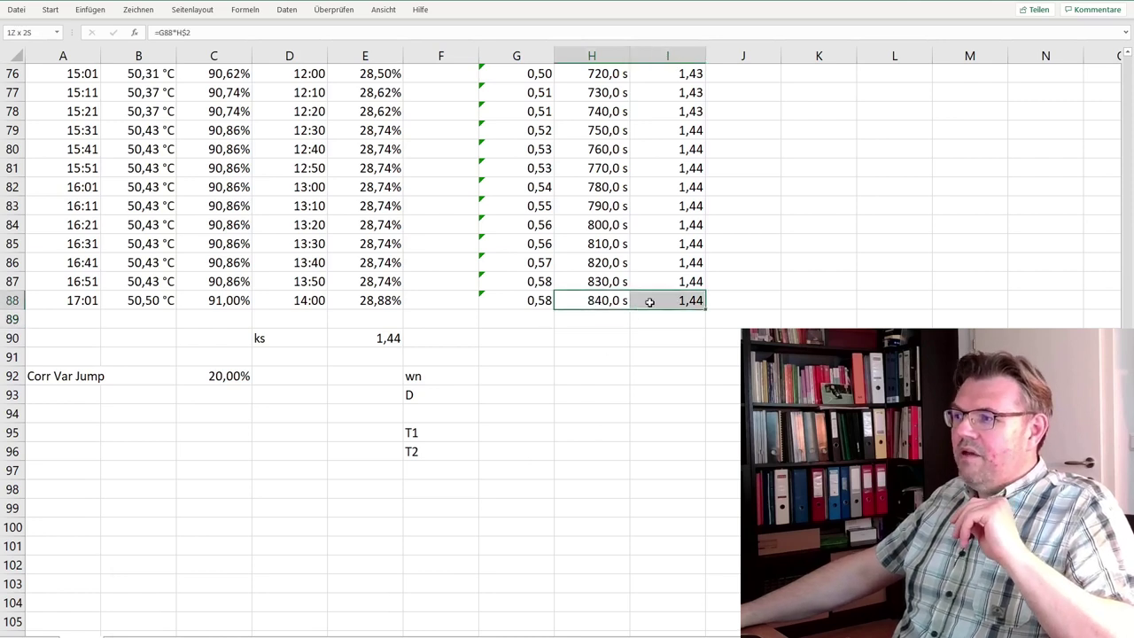
scroll(623, 476, "up", 4)
scroll(623, 475, "down", 2)
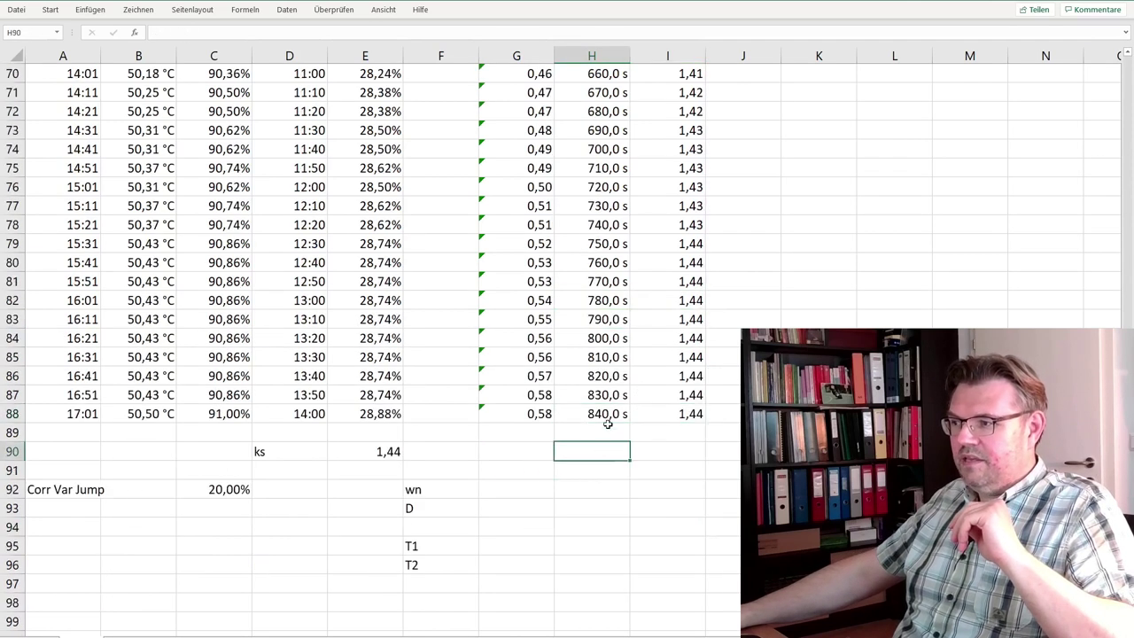
left_click_drag(597, 413, 690, 133)
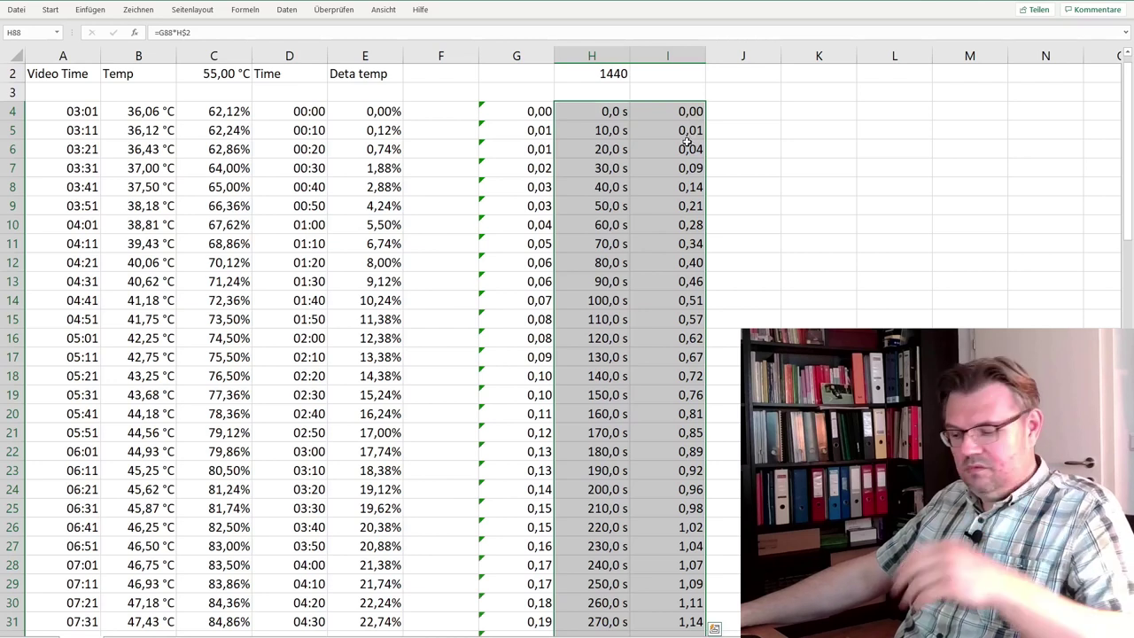
key("ctrl+c")
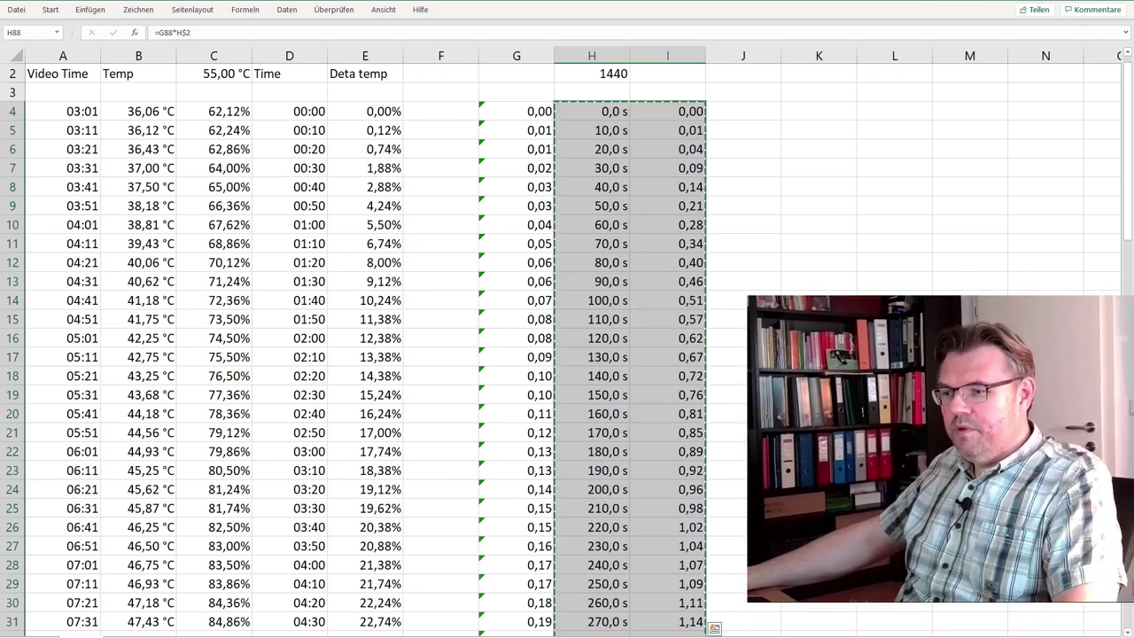
Switch to the PT2-Element sheet, paste the copied data as values into the Testsystem table from B39, and select the comparison chart.
left_click(310, 607)
scroll(226, 522, "down", 4)
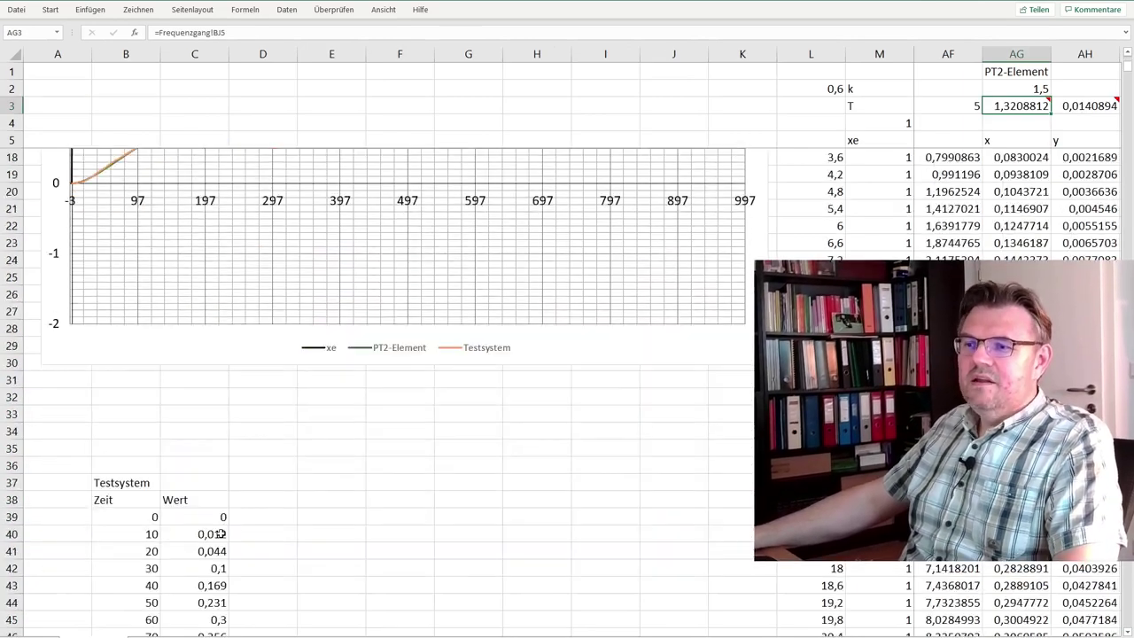
scroll(219, 533, "down", 4)
left_click(115, 313)
right_click(116, 313)
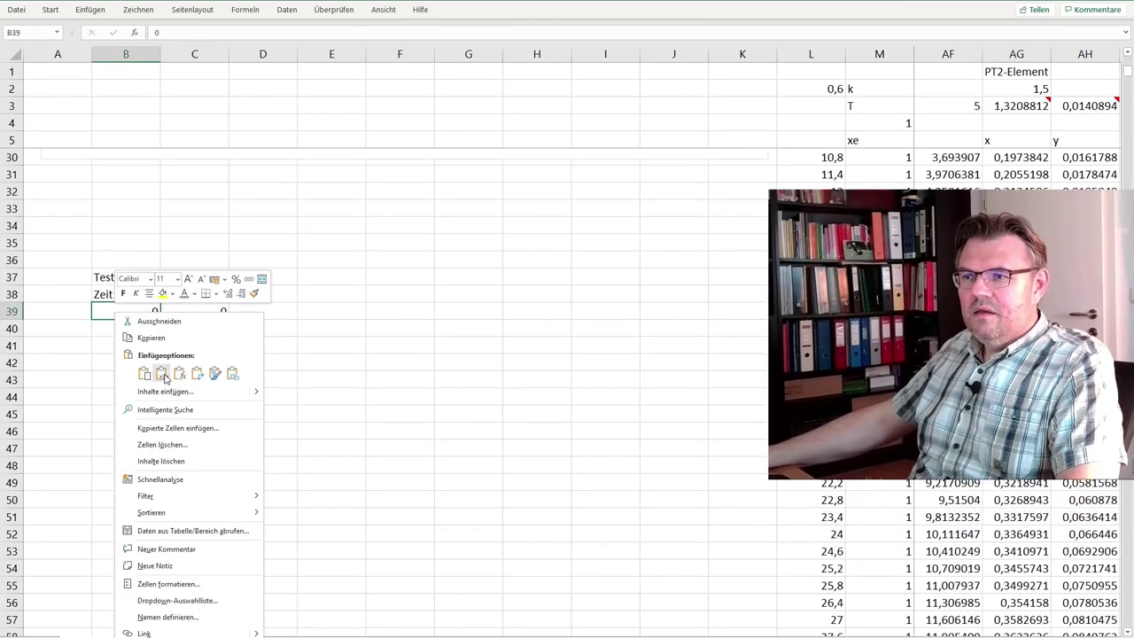
left_click(162, 374)
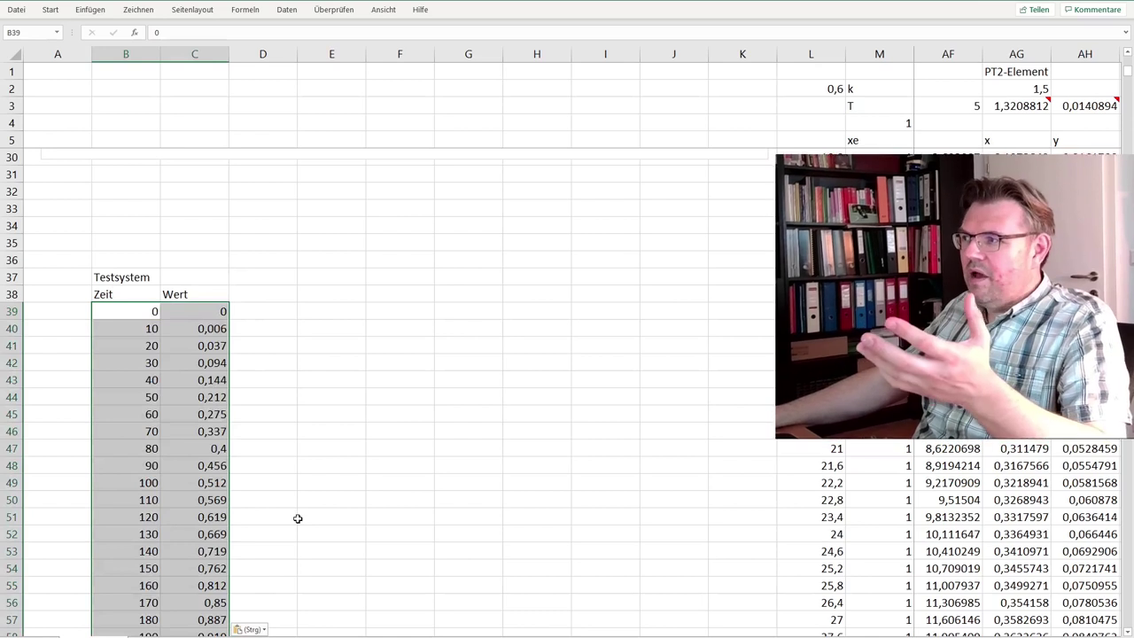
scroll(298, 518, "up", 8)
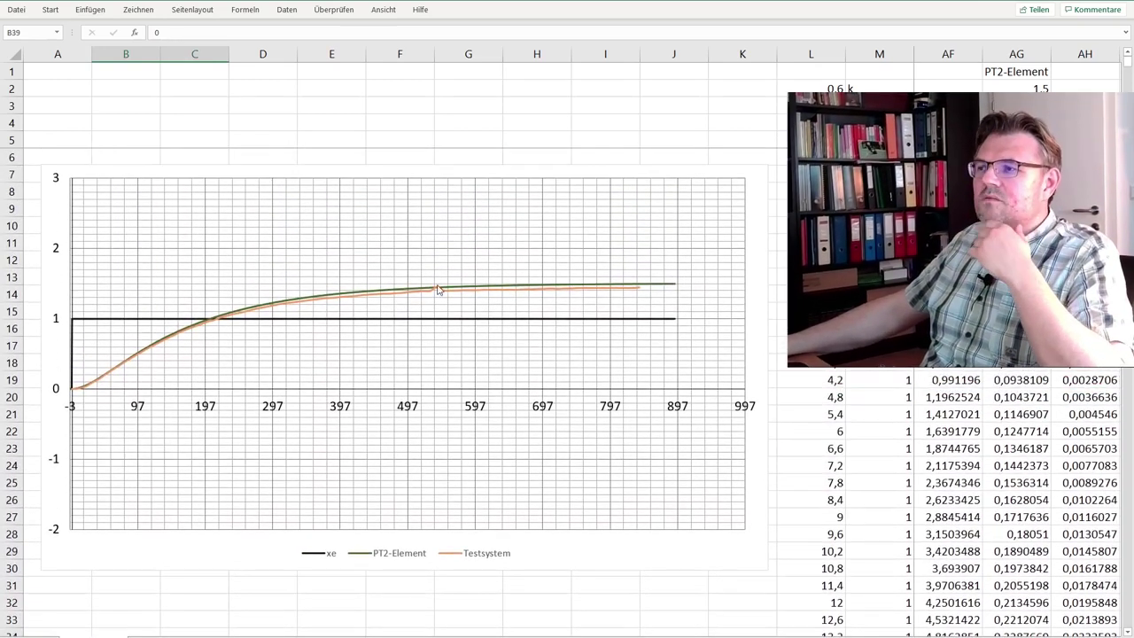
left_click(441, 295)
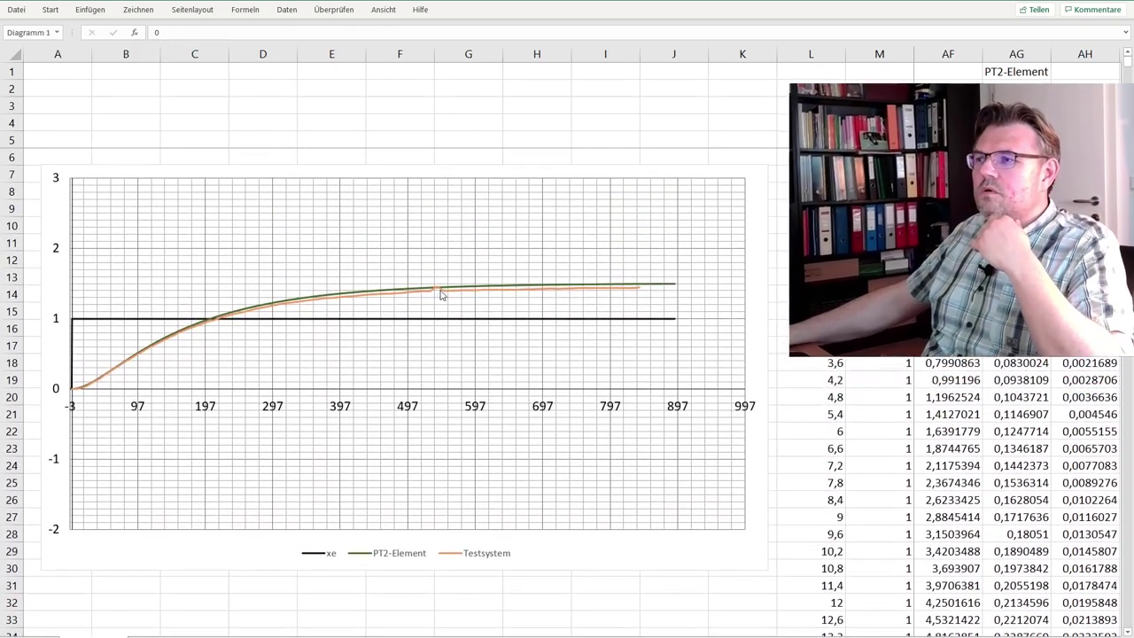
Examine the Testsystem curve against the PT2-Element curve in the comparison chart, including its bump and its start point.
left_click(439, 295)
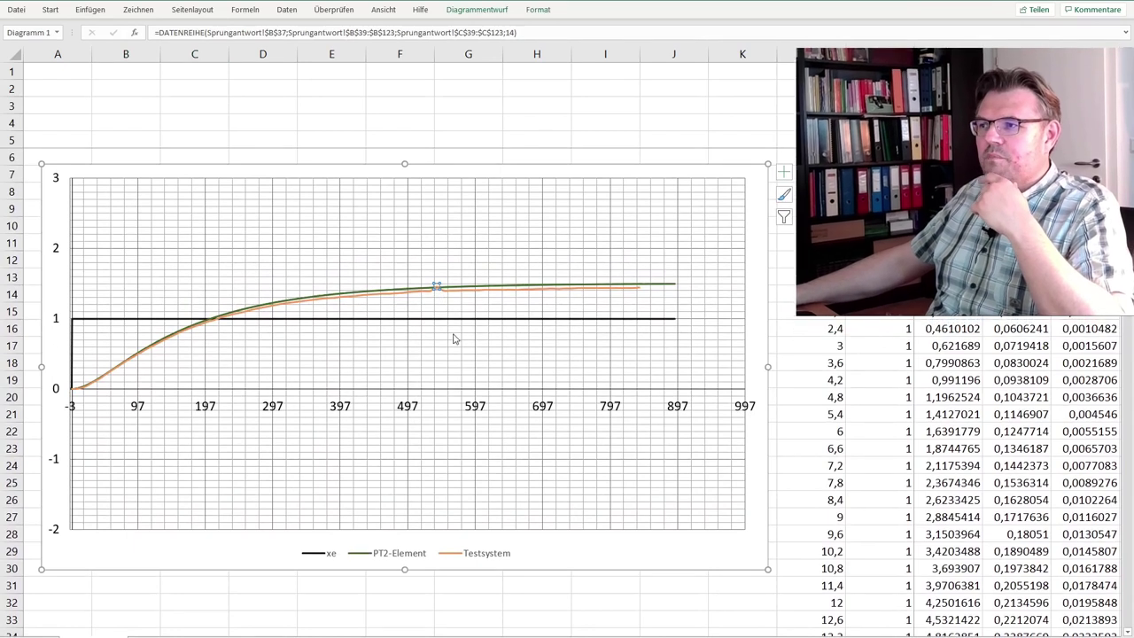
left_click(327, 606)
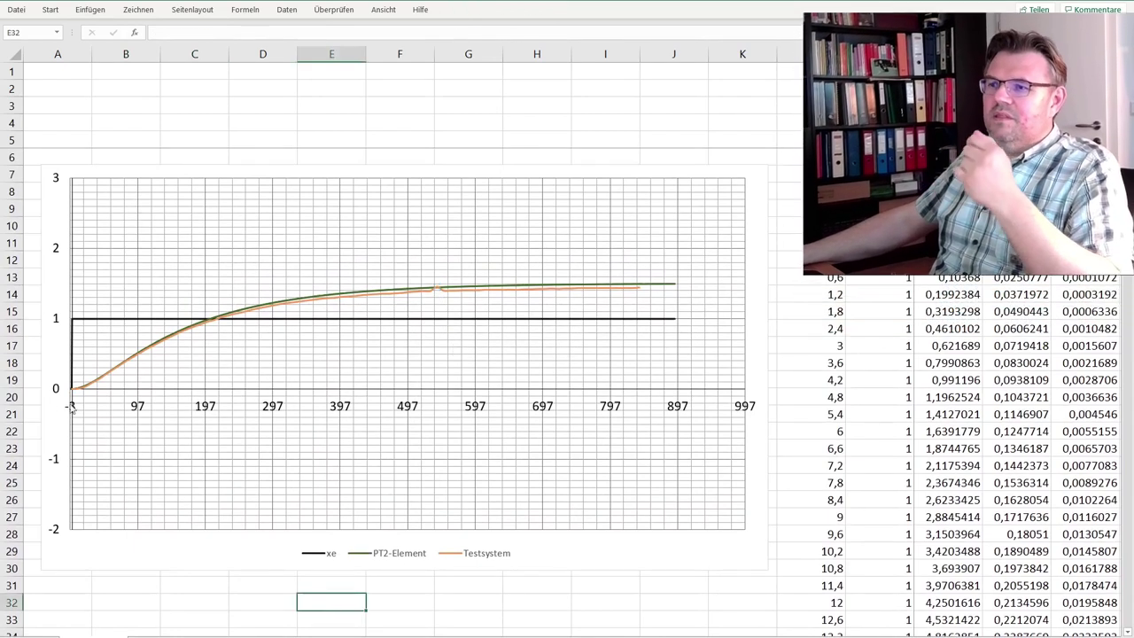
left_click(398, 298)
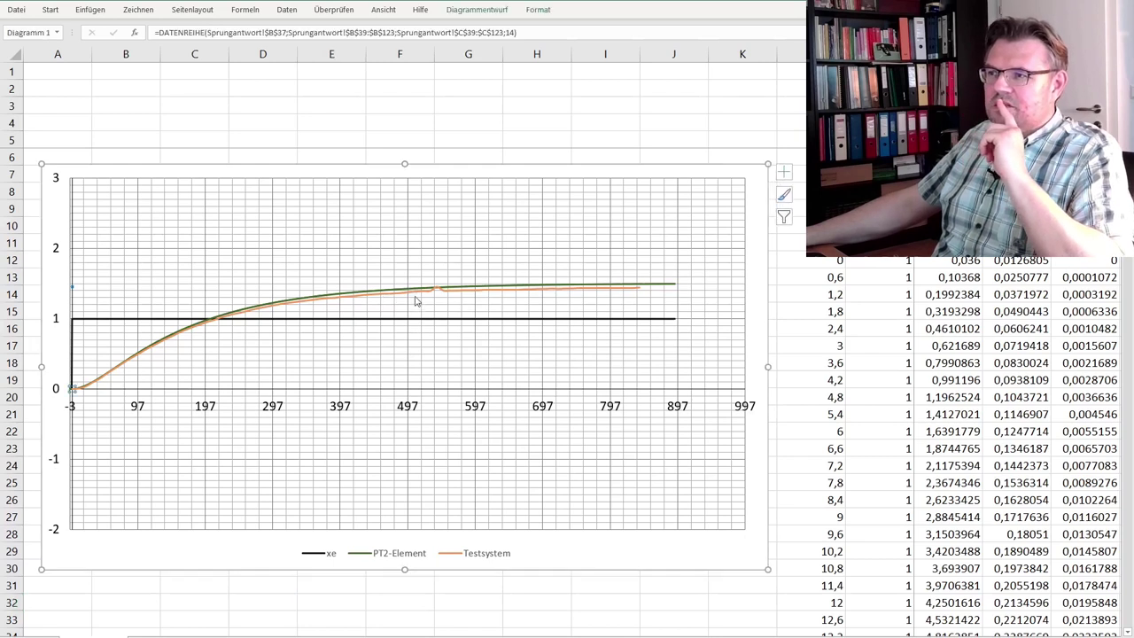
left_click(416, 298)
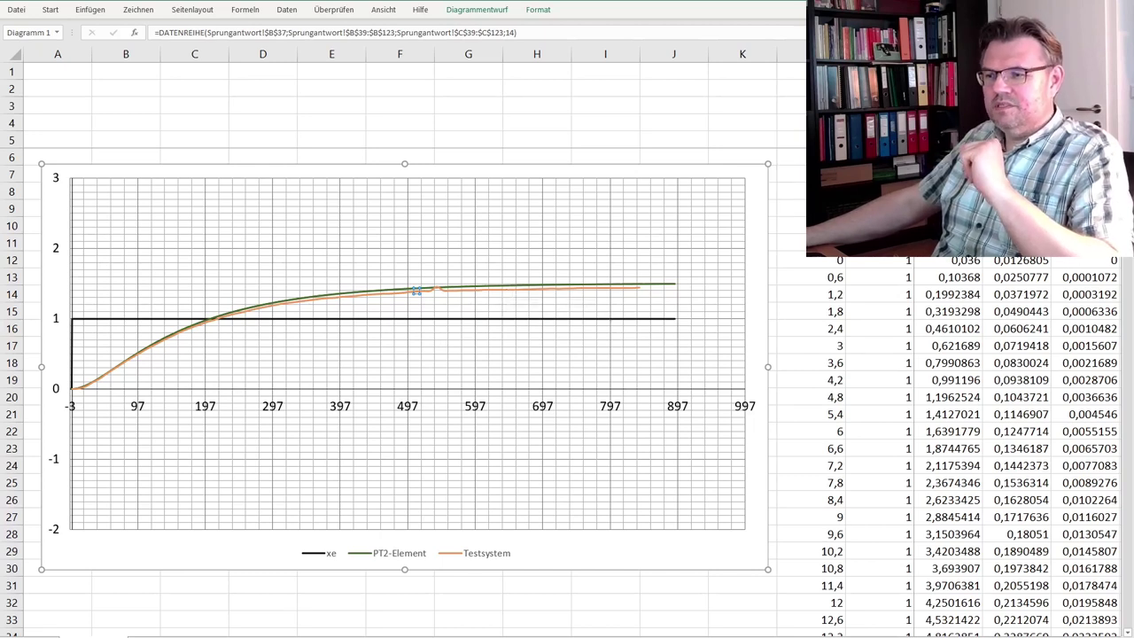
Set the PT2 element's gain k in BJ4 to 1,44.
key("ctrl+Page_Down")
left_click(168, 130)
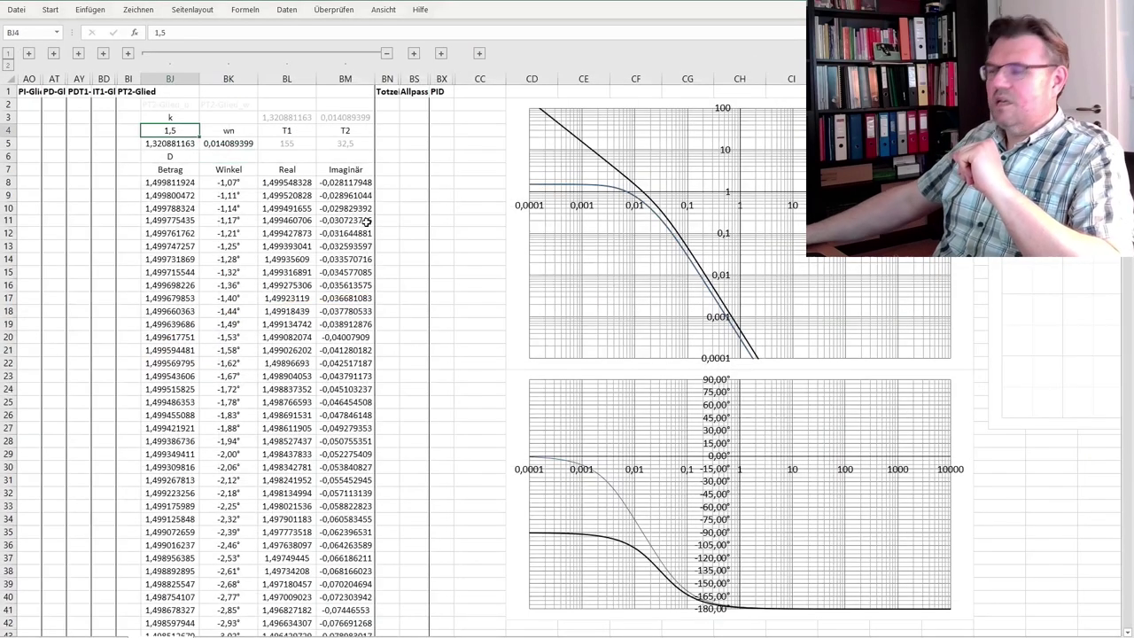
type("1,44")
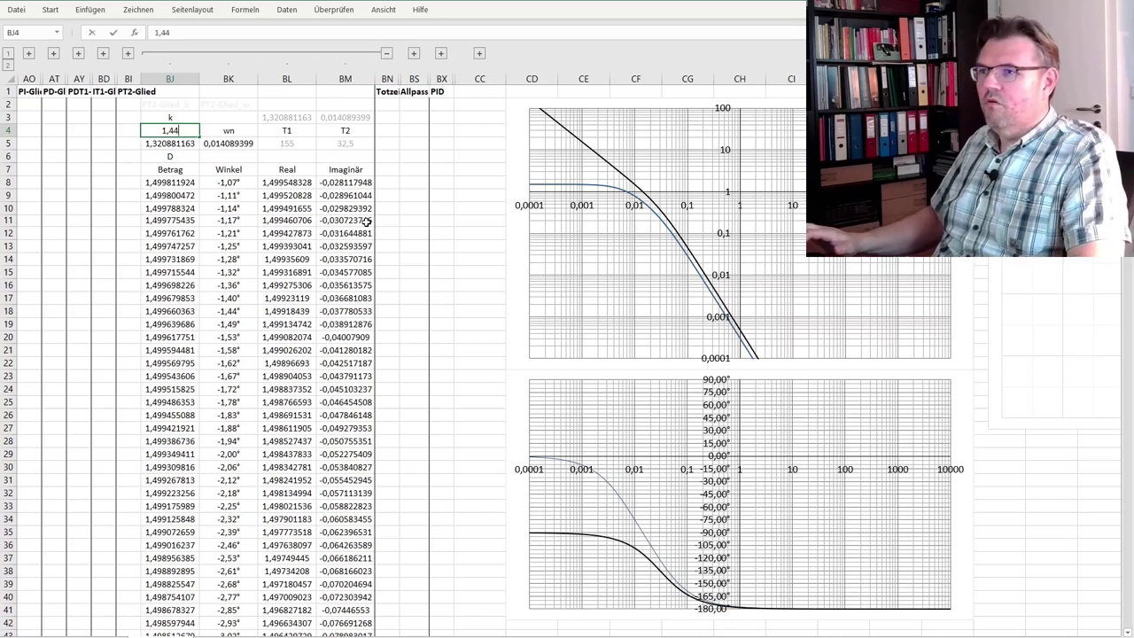
key("Return")
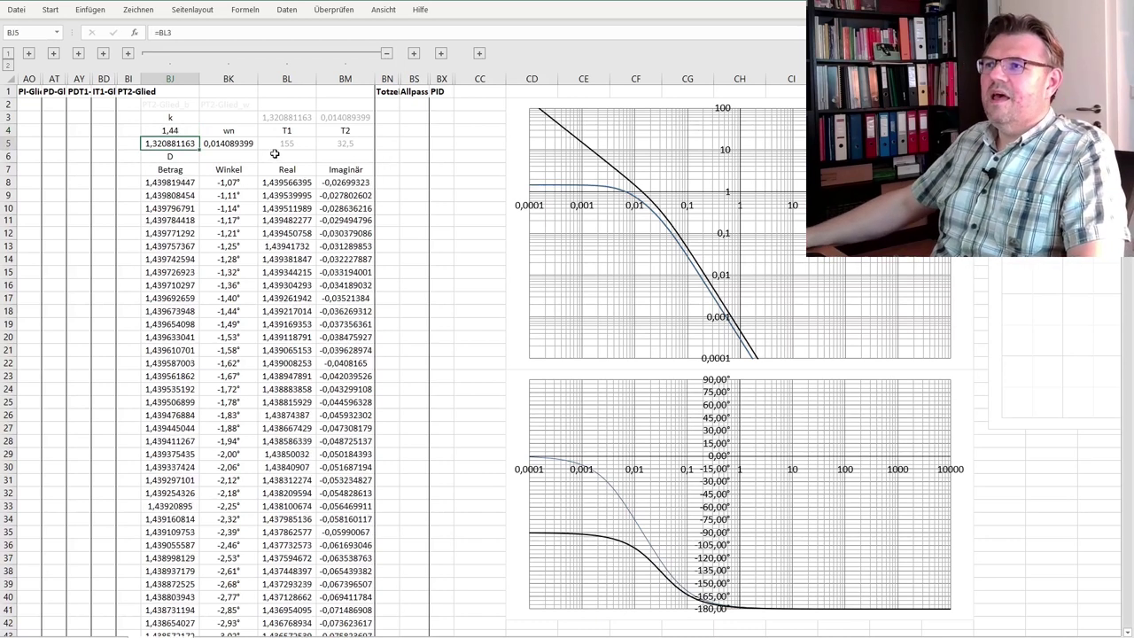
Try time constants T2 = 10 and T1 = 70 for the PT2 element and compare its curve with the Testsystem curve.
left_click(288, 142)
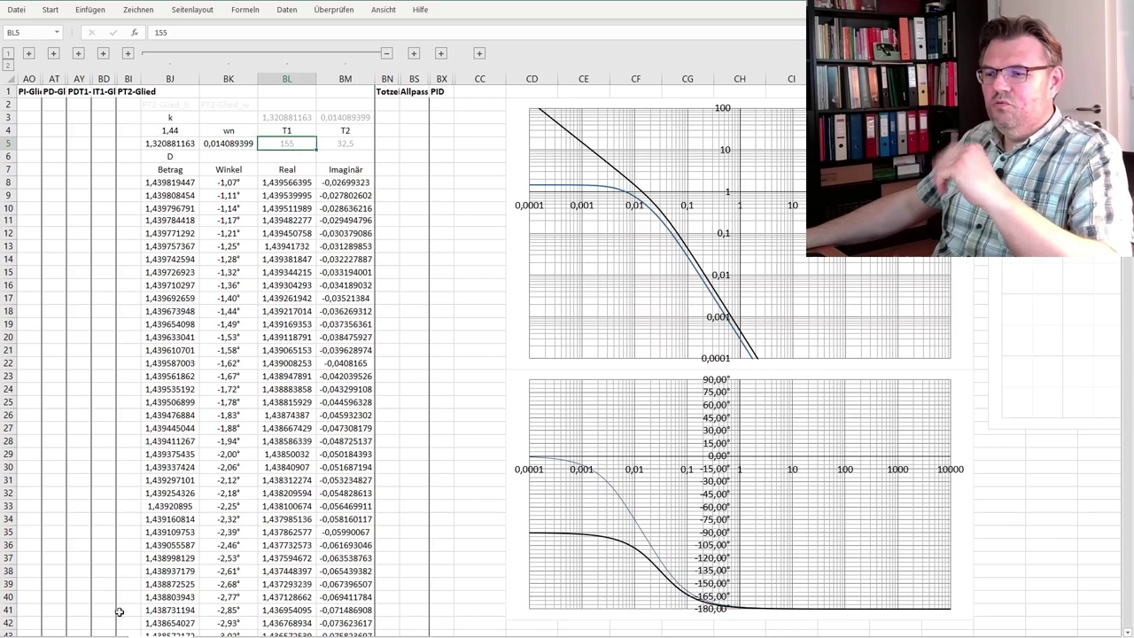
left_click(364, 143)
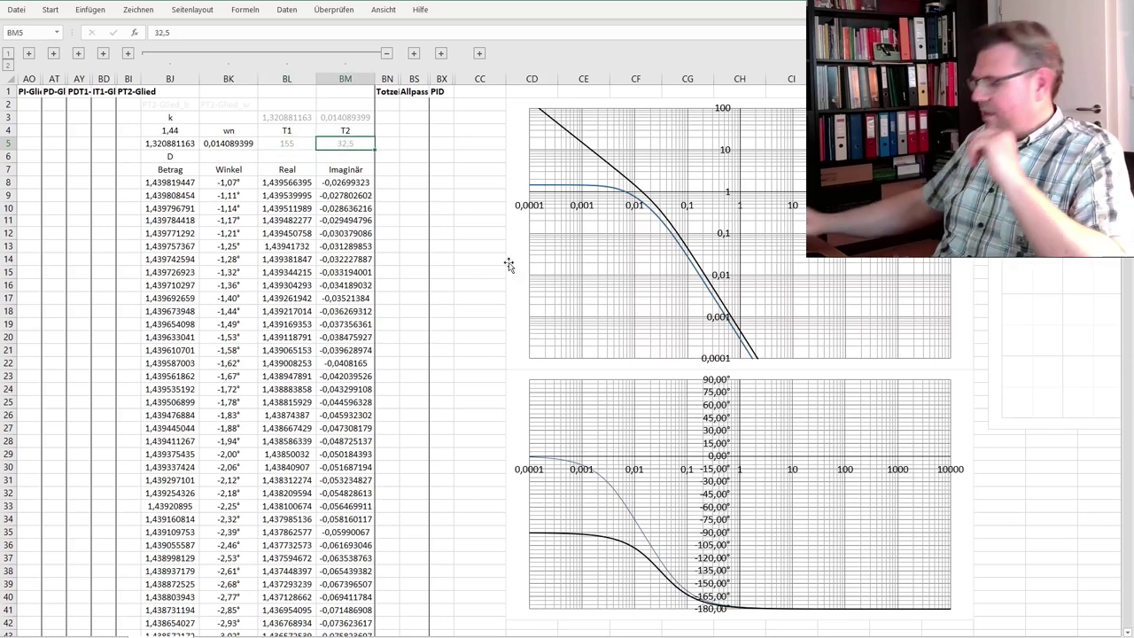
type("10")
key("Left")
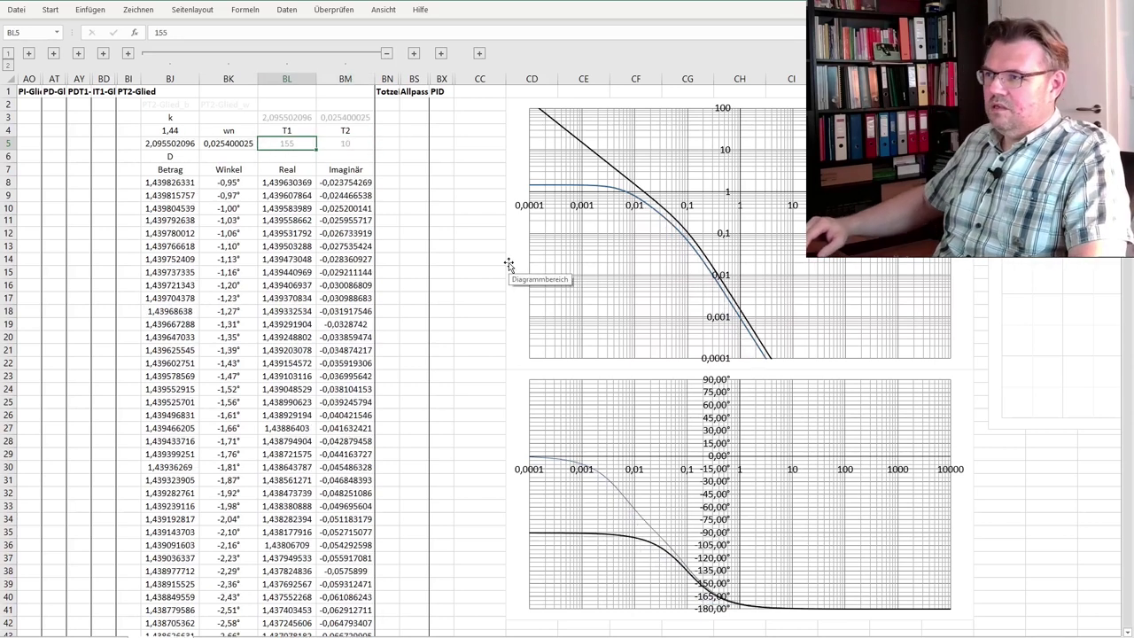
type("70")
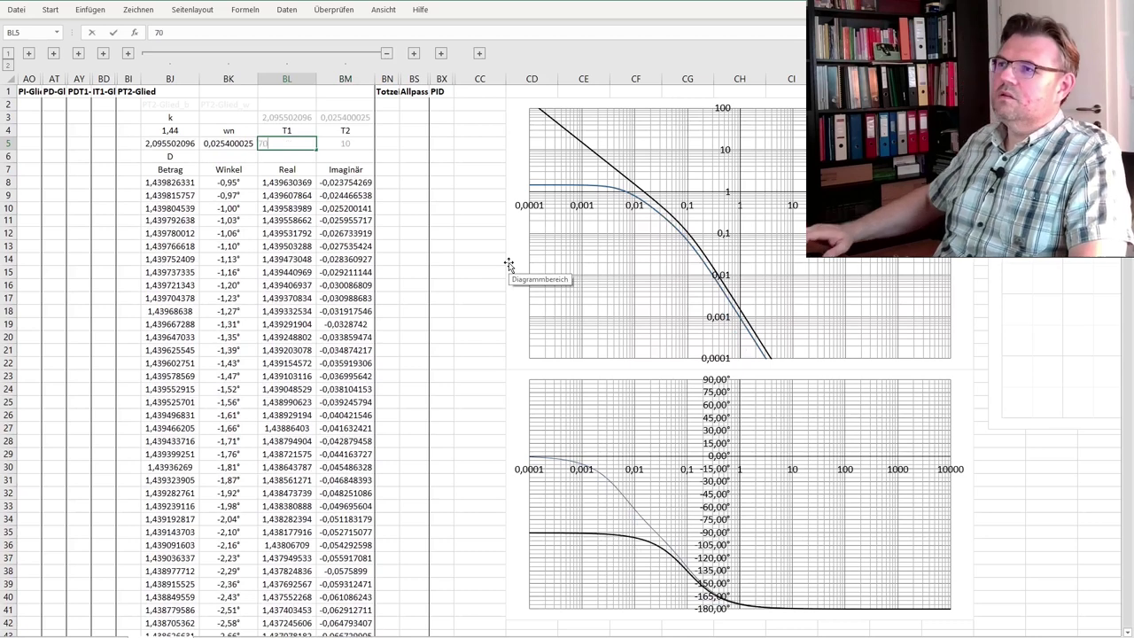
key("Return")
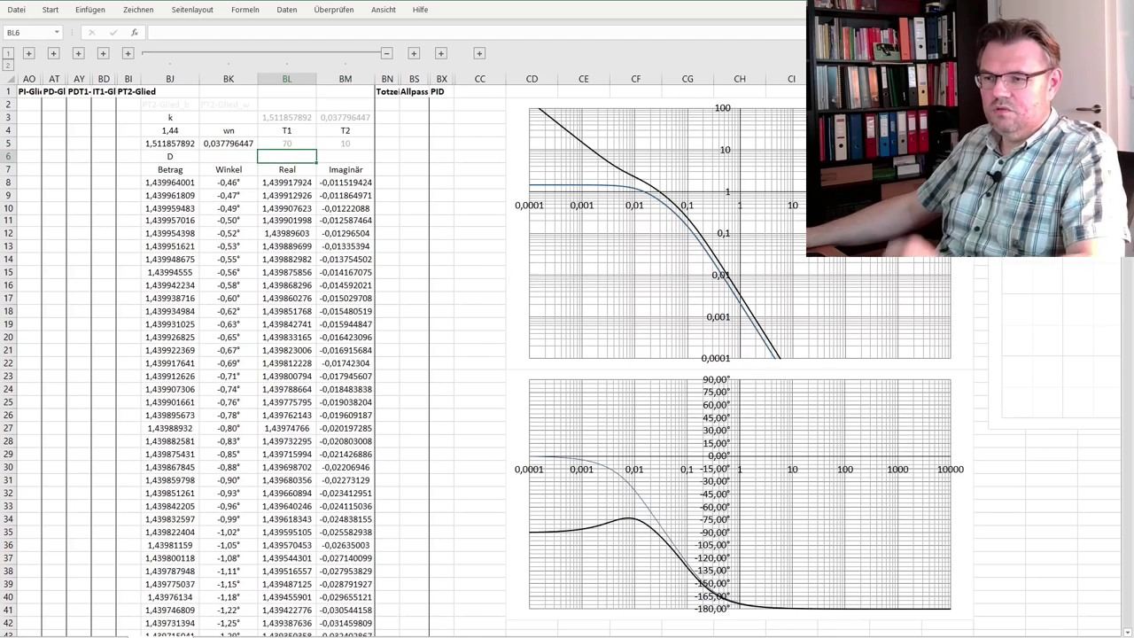
key("ctrl+Page_Down")
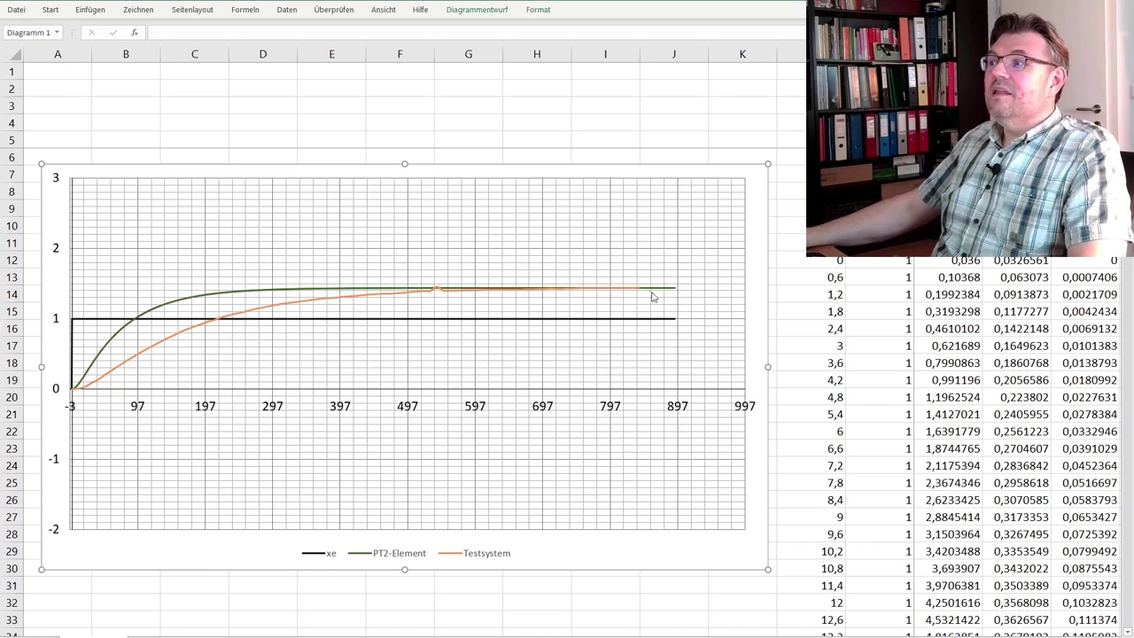
mouse_move(660, 292)
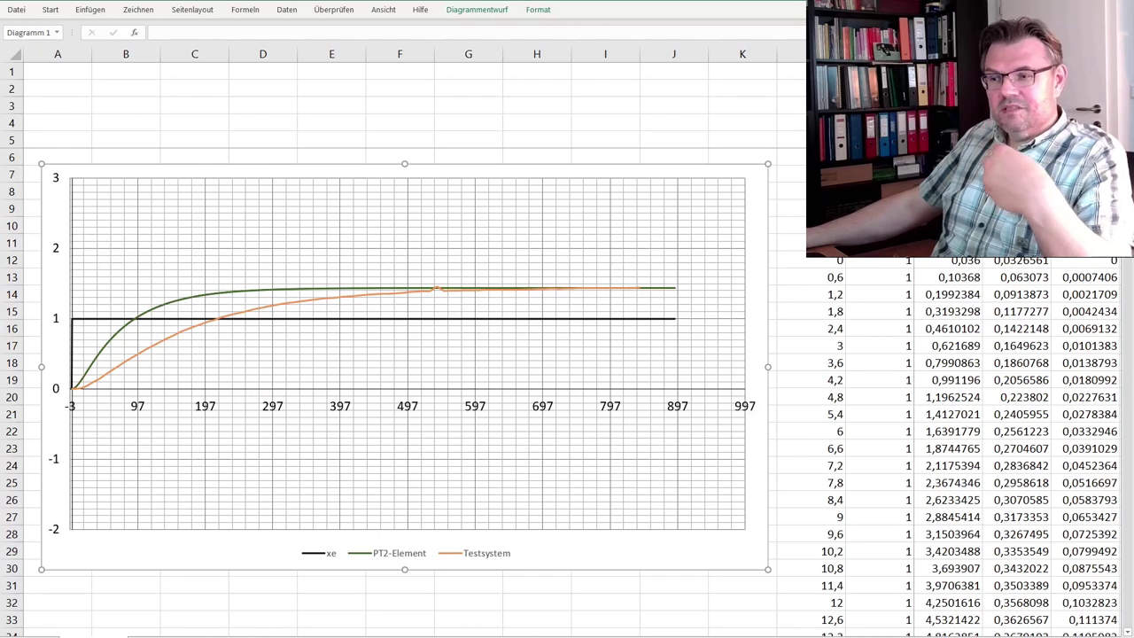
Set the PT2 element's time constant T1 in BL5 to 155.
key("ctrl+Page_Down")
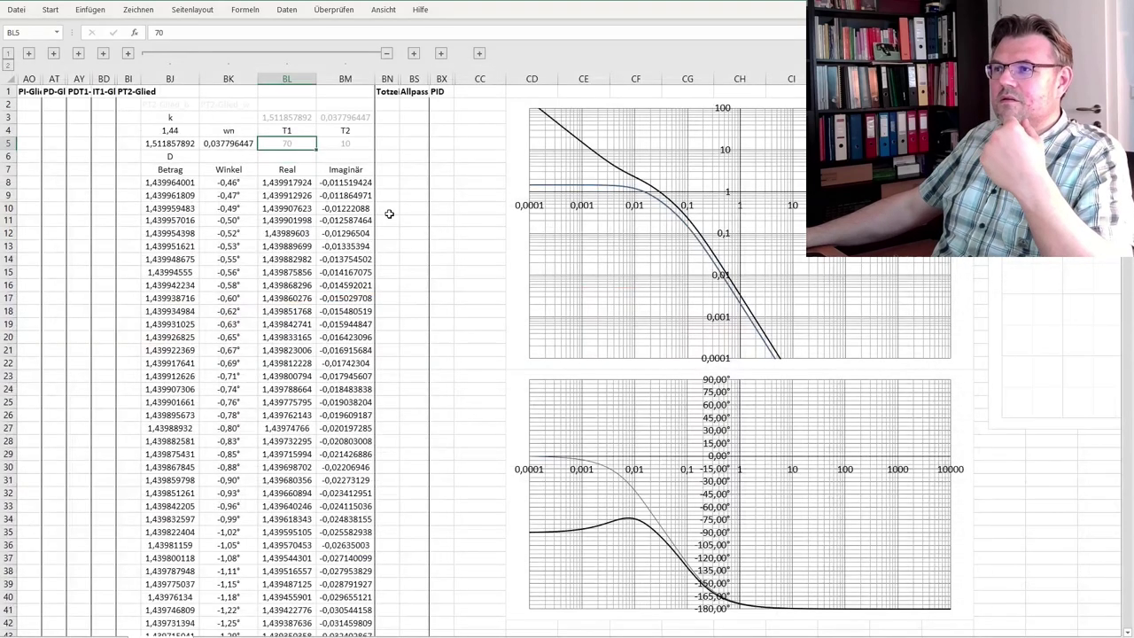
type("1550")
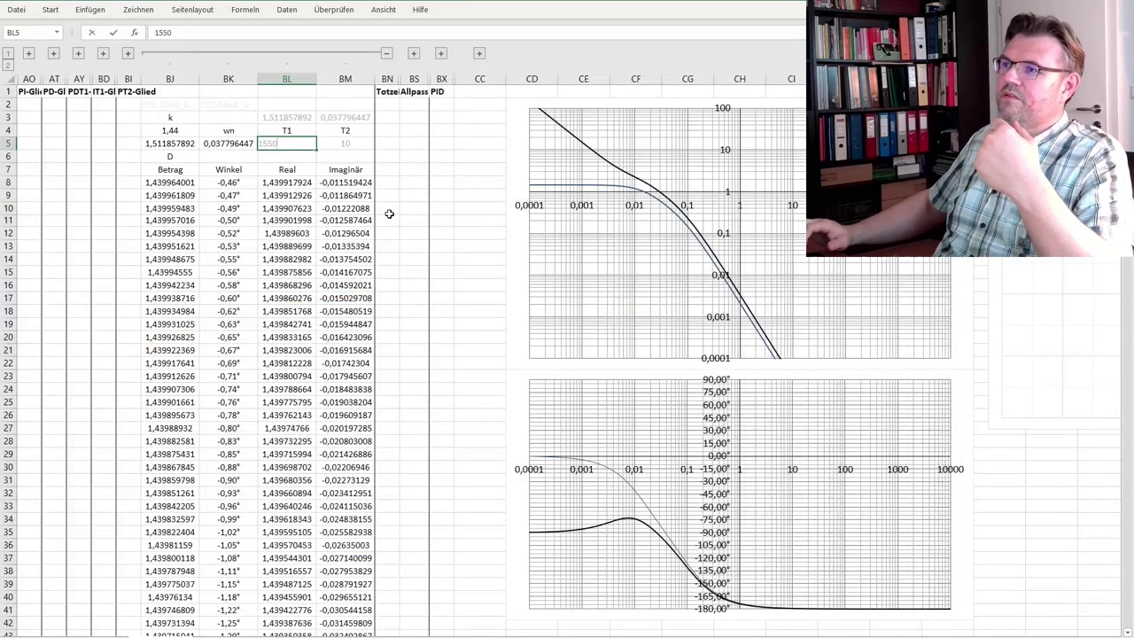
key("BackSpace")
key("Return")
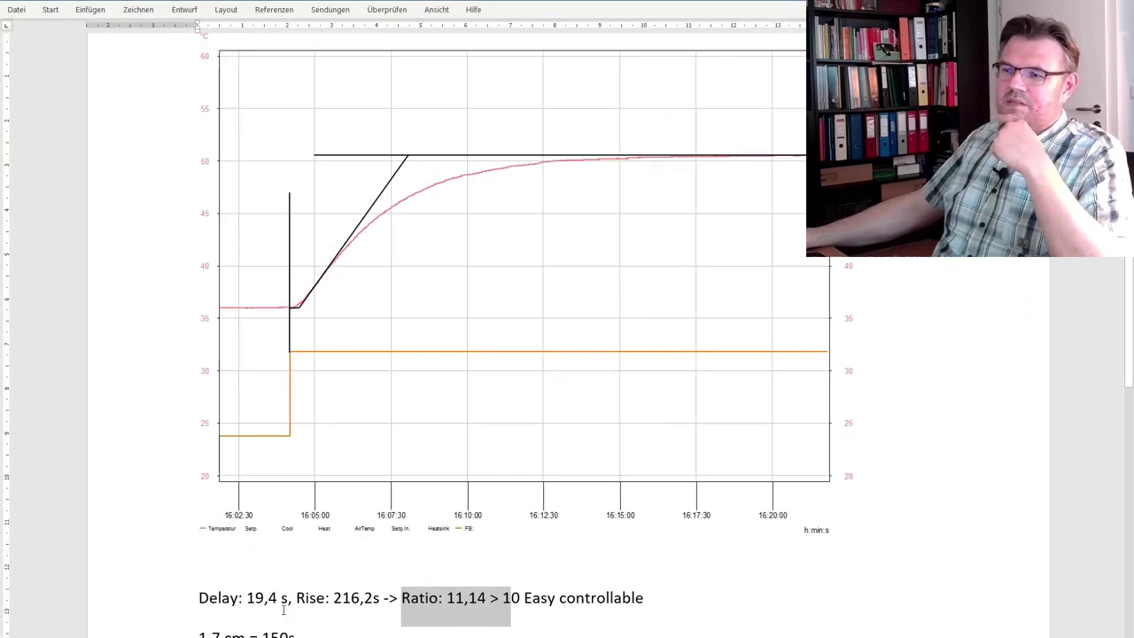
Check the delay and rise time in the ReferenceJump Word document, and compare the model and Testsystem curves in the Excel chart.
mouse_move(246, 637)
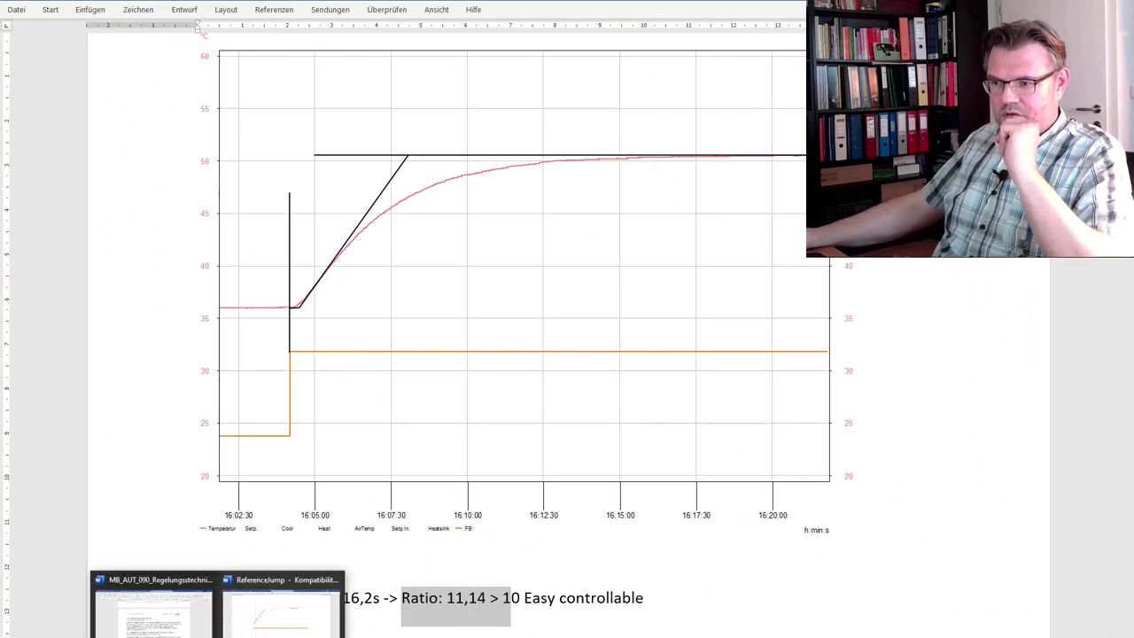
left_click(310, 607)
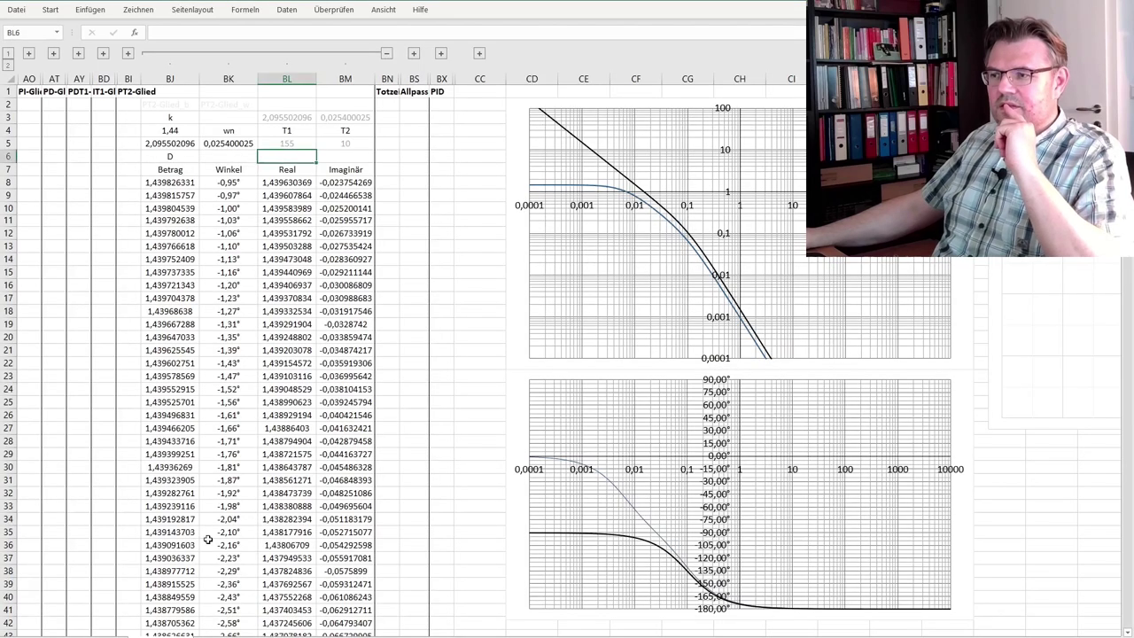
left_click(129, 631)
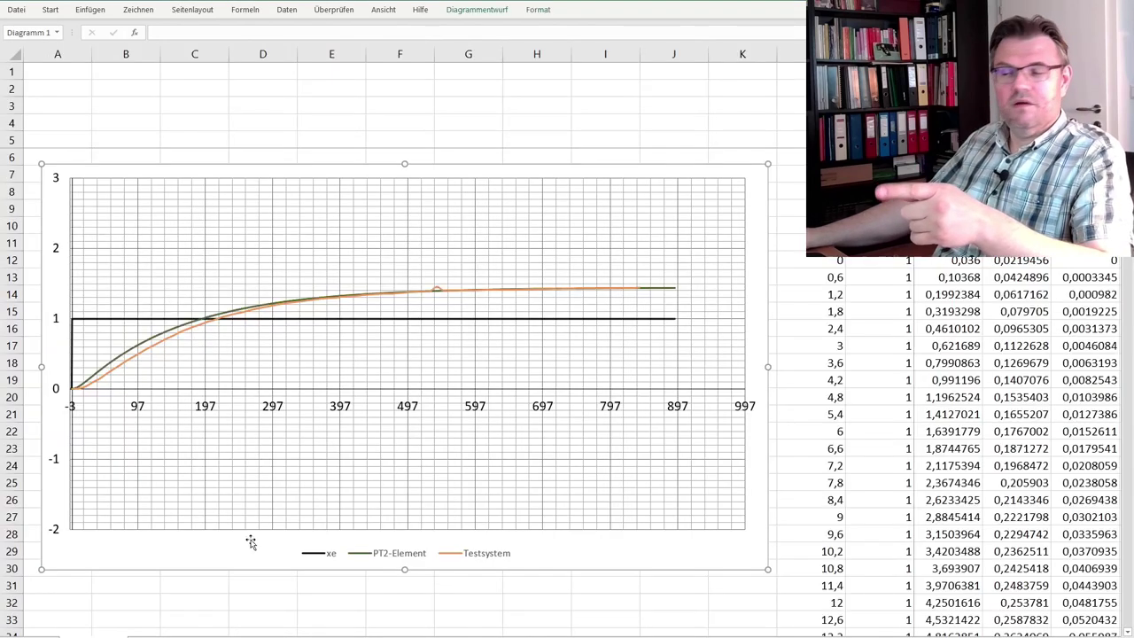
left_click(167, 635)
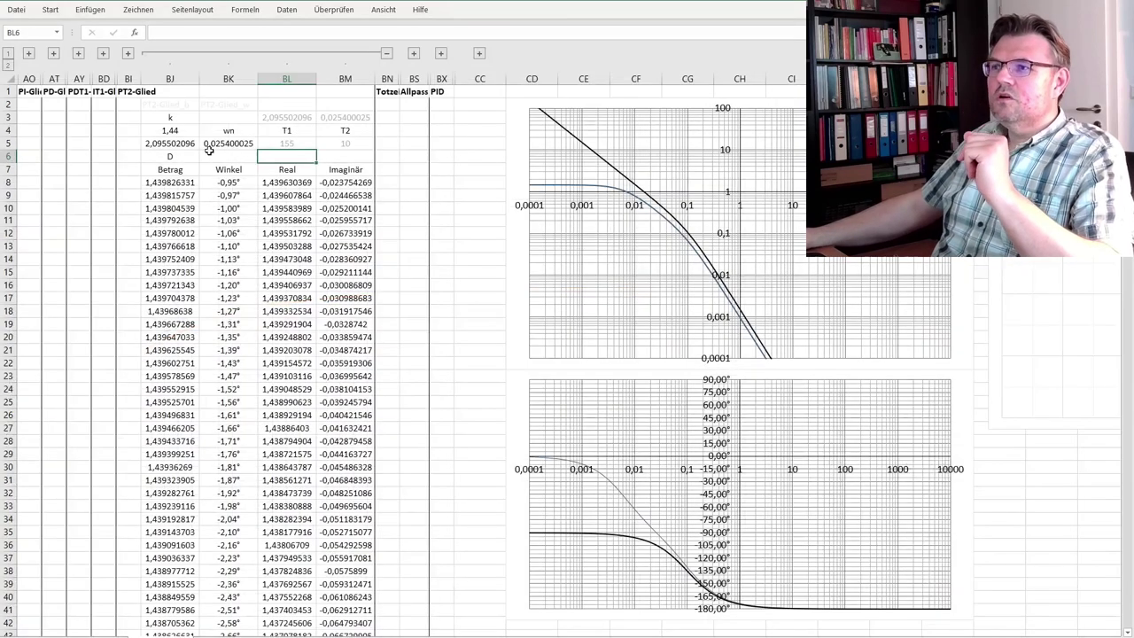
Try the rise time and delay as PT2 time constants, T1 = 216 and T2 = 19, and view the comparison chart.
left_click(281, 142)
type("216")
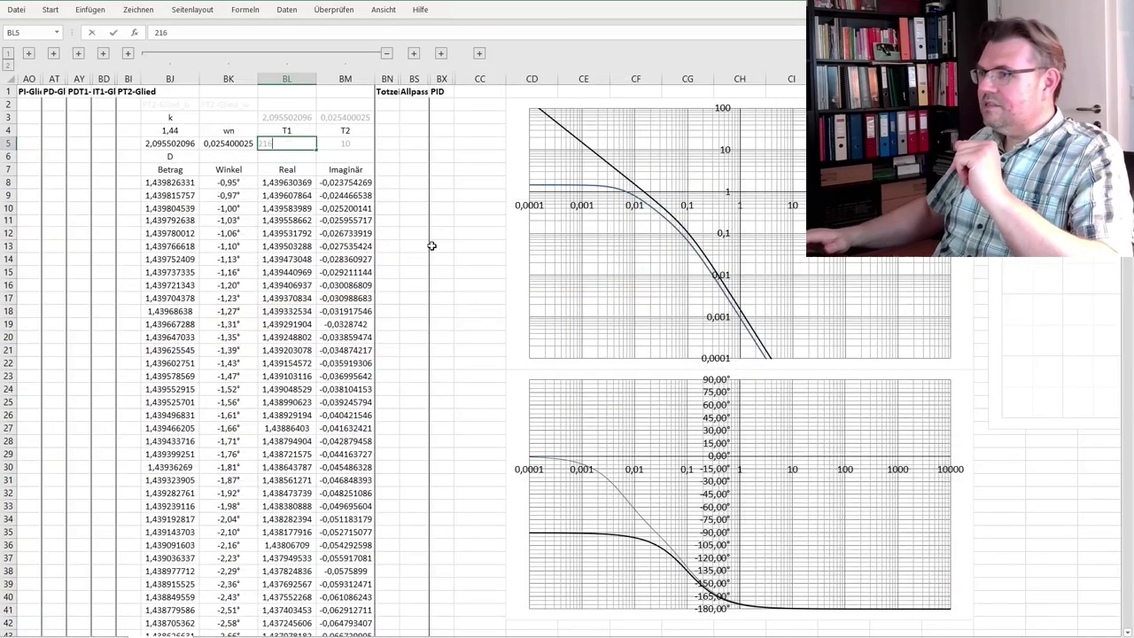
key("Tab")
type("19")
key("Return")
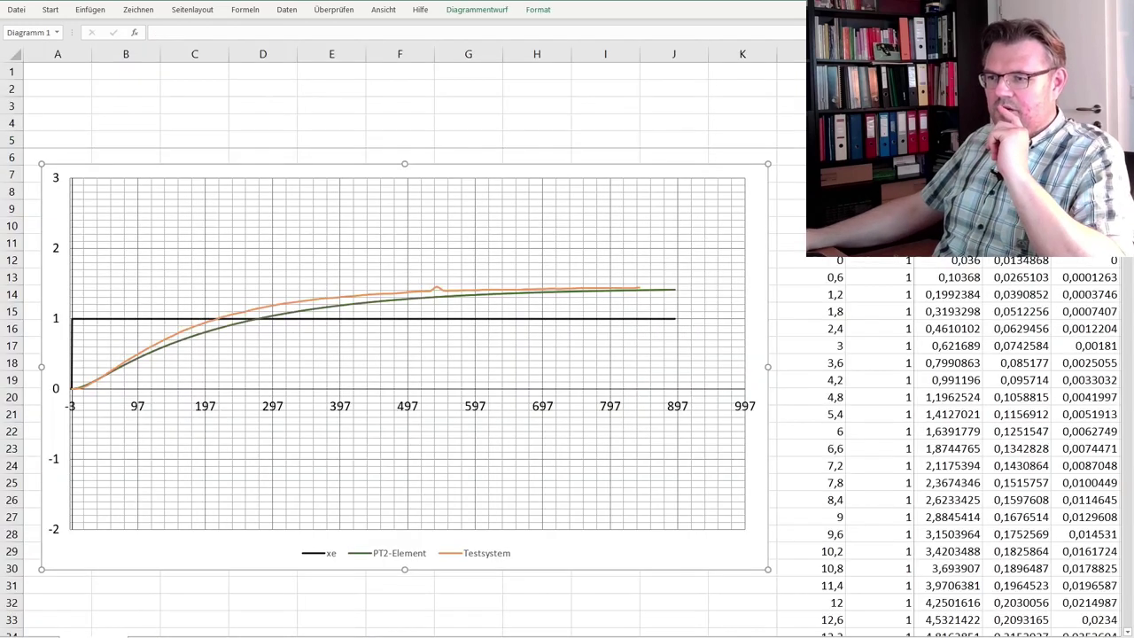
Set T1 of the PT2 element to 180 and compare the curves in the chart.
left_click(177, 635)
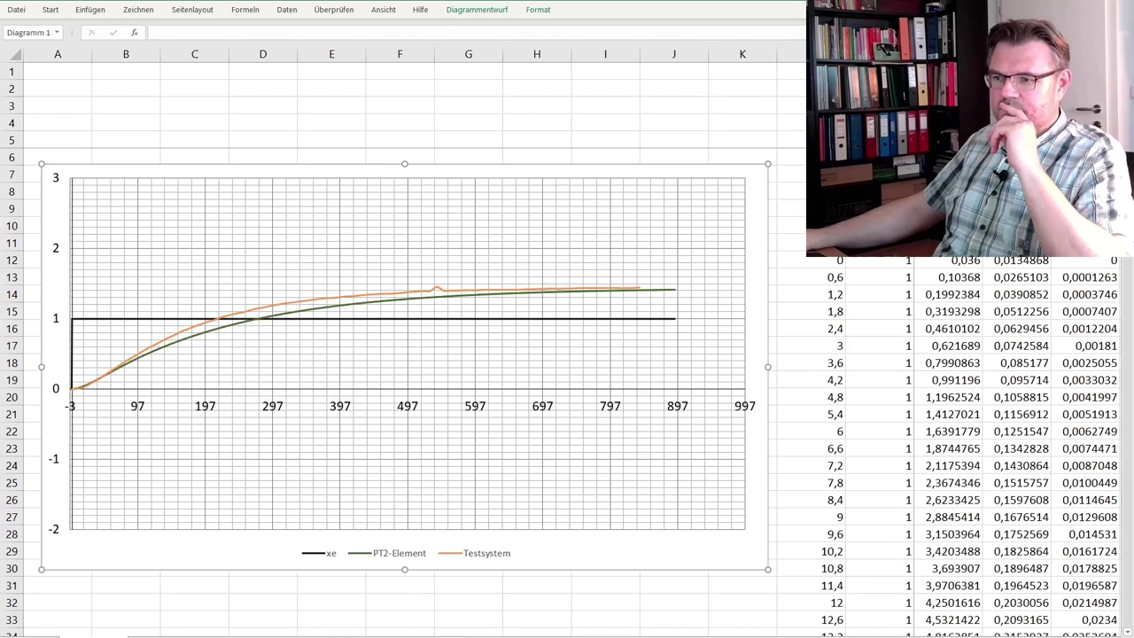
key("alt+Tab")
left_click(292, 147)
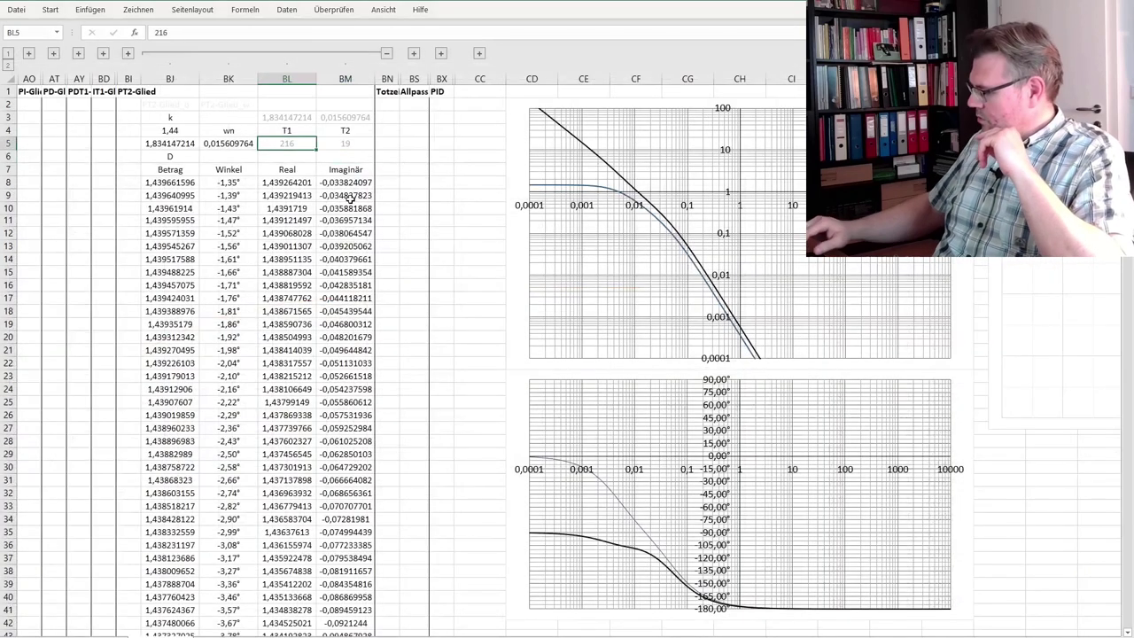
type("180")
key("Return")
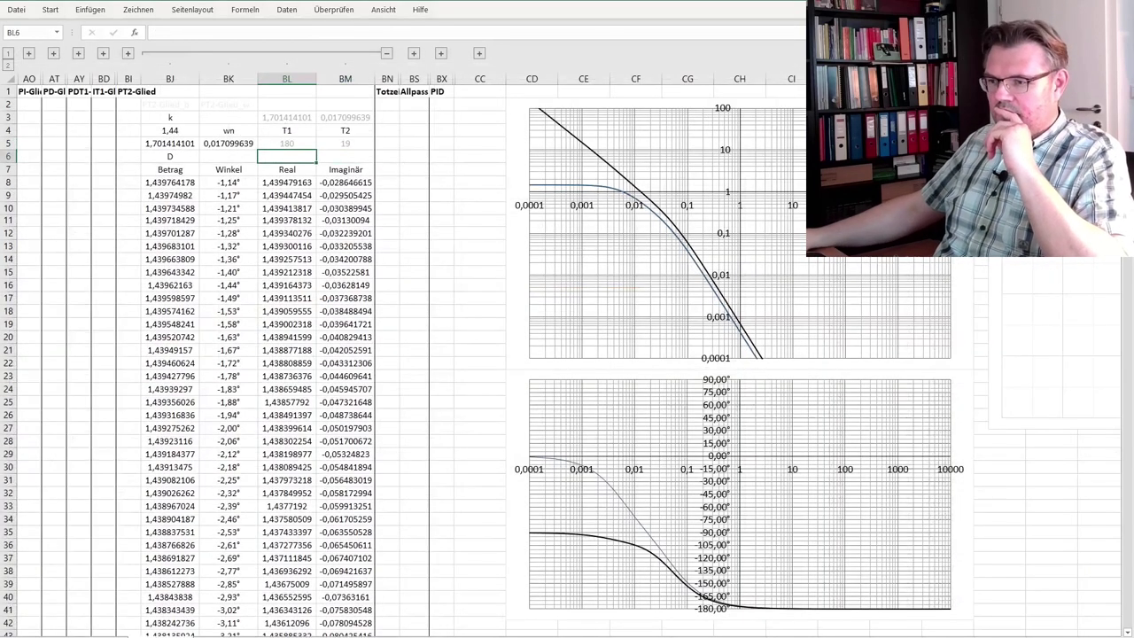
key("ctrl+Page_Down")
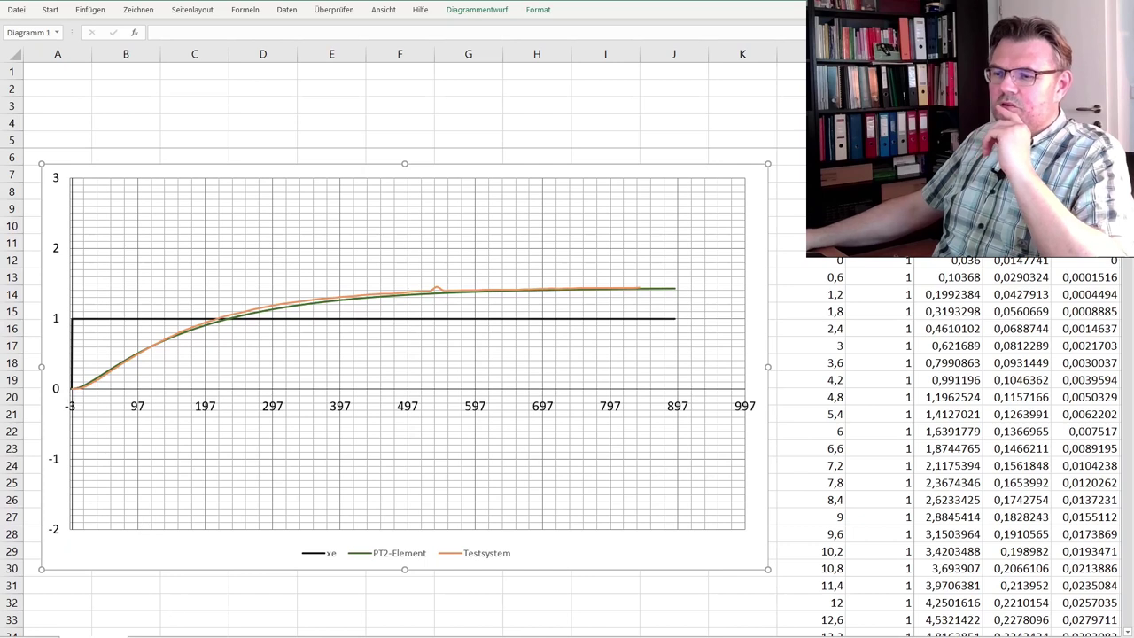
Set T2 of the PT2 element to 30 and check the model curve against the Testsystem curve.
key("ctrl+Page_Up")
left_click(345, 144)
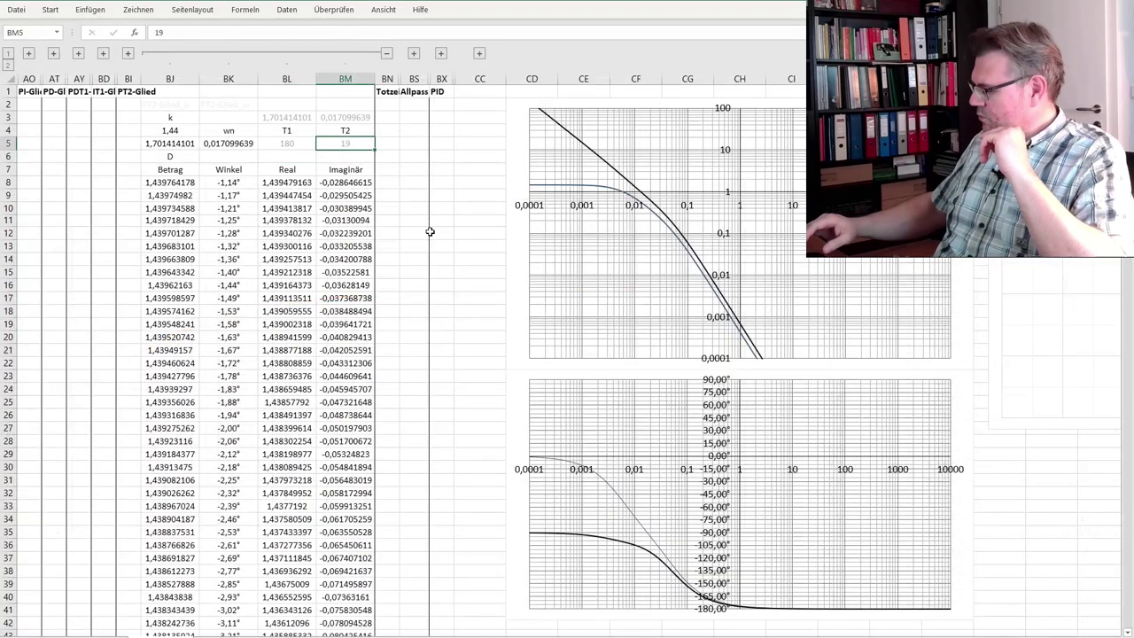
type("30")
key("Return")
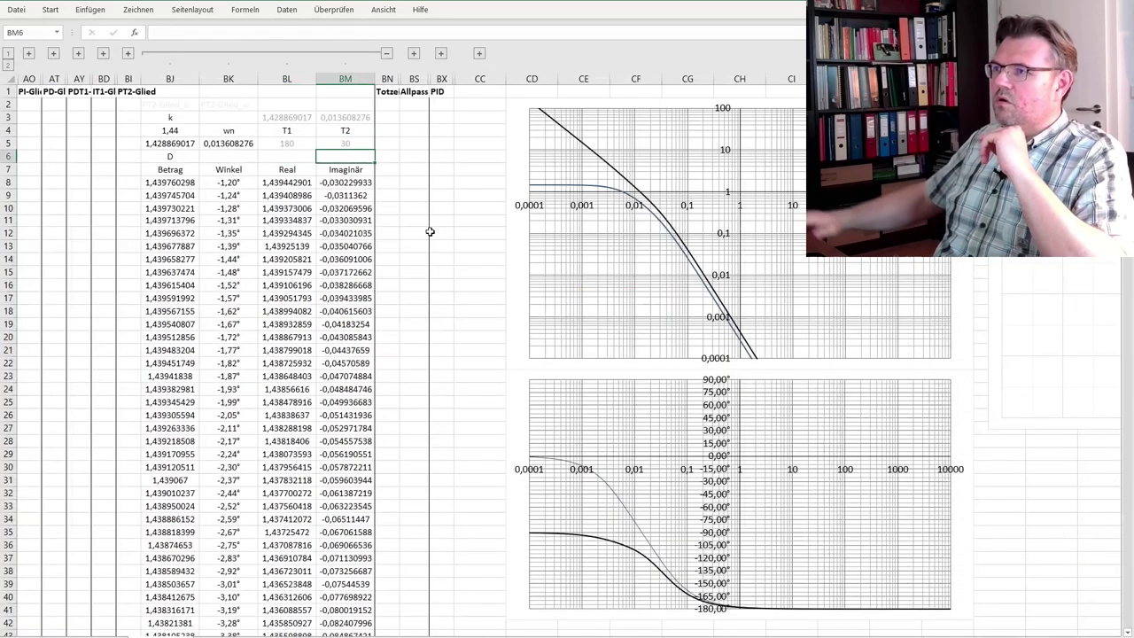
key("ctrl+Page_Down")
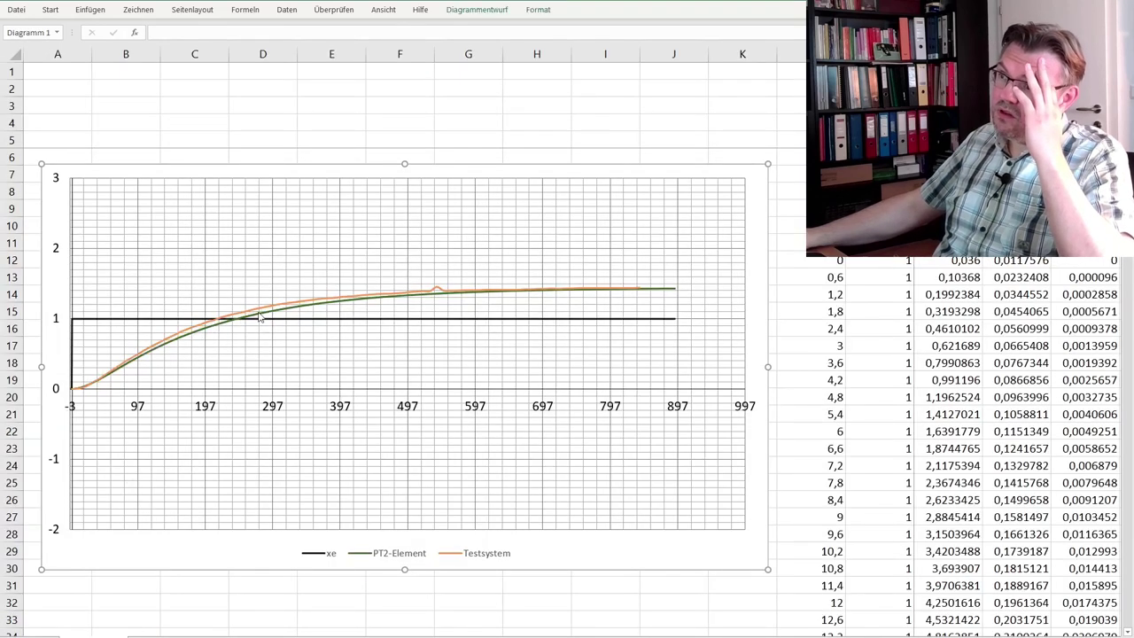
Set T1 of the PT2 element in BL5 to 160 and view the comparison chart.
key("ctrl+Page_Up")
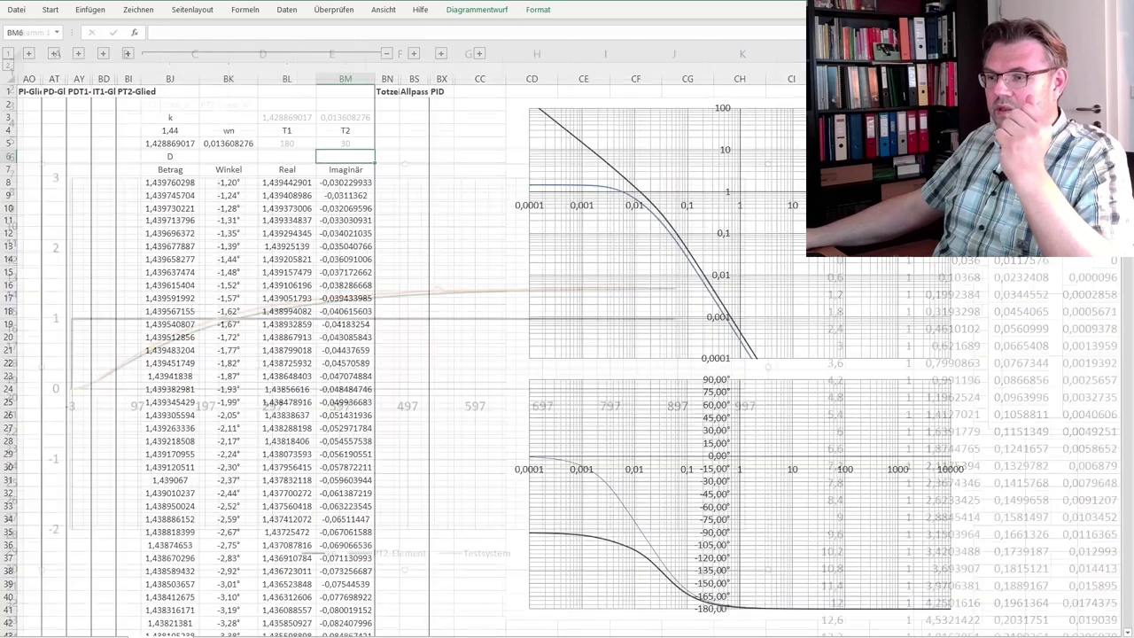
left_click(287, 144)
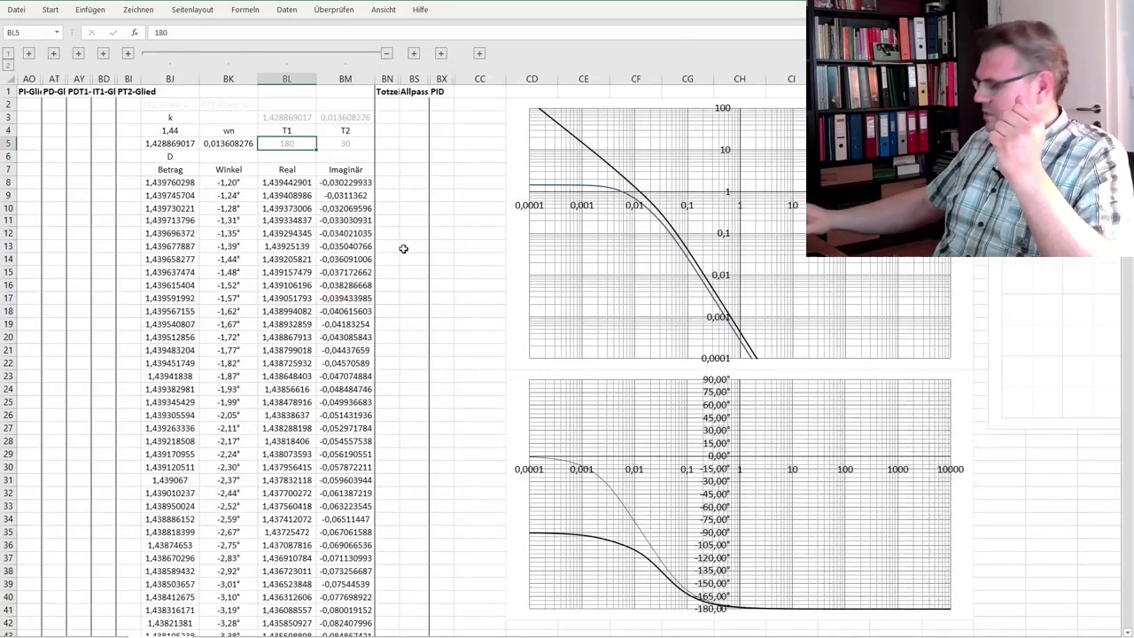
type("160")
key("Return")
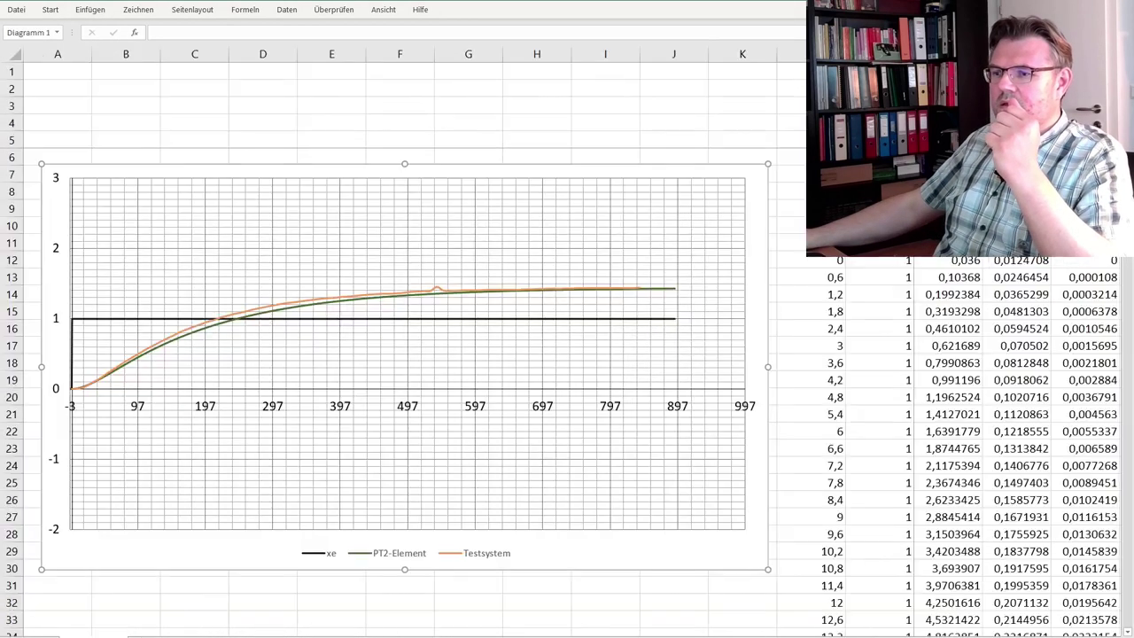
Set T2 of the PT2 element in BM5 to 35 and compare the model curve with the Testsystem curve.
left_click(187, 403)
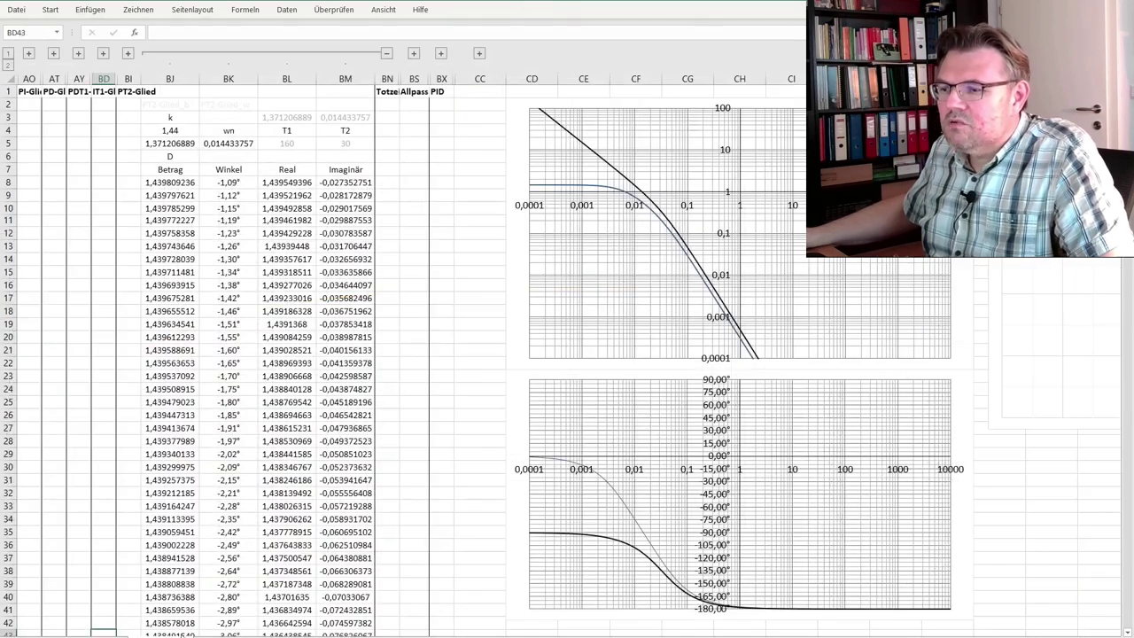
left_click(349, 141)
type("35")
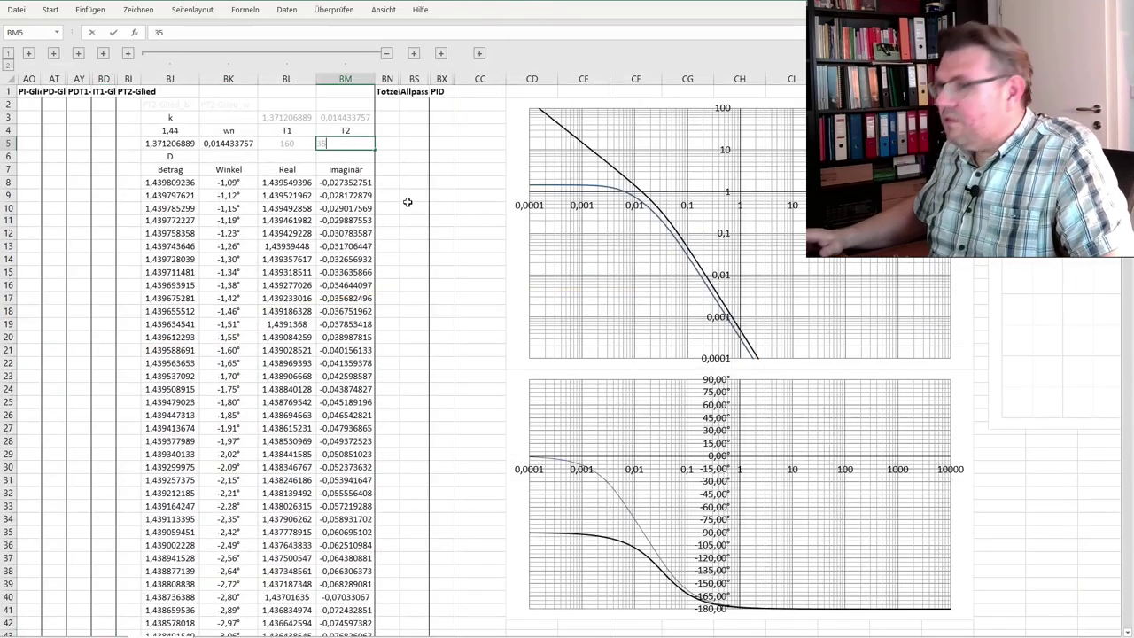
key("Return")
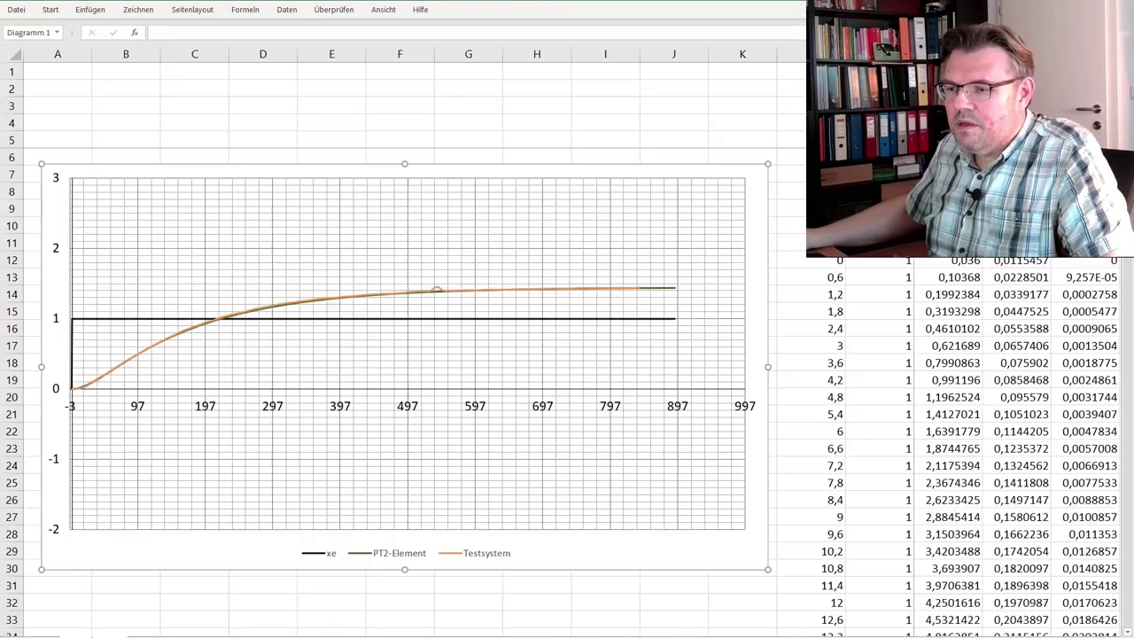
Set T1 of the PT2 element in BL5 to 155.
left_click(76, 427)
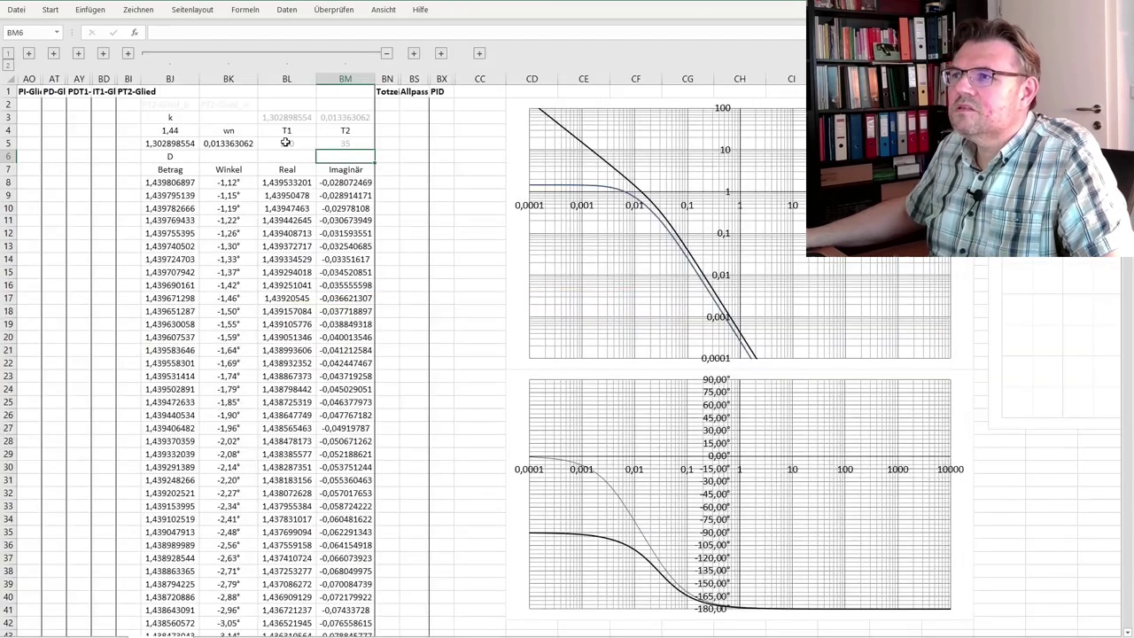
left_click(286, 143)
type("1")
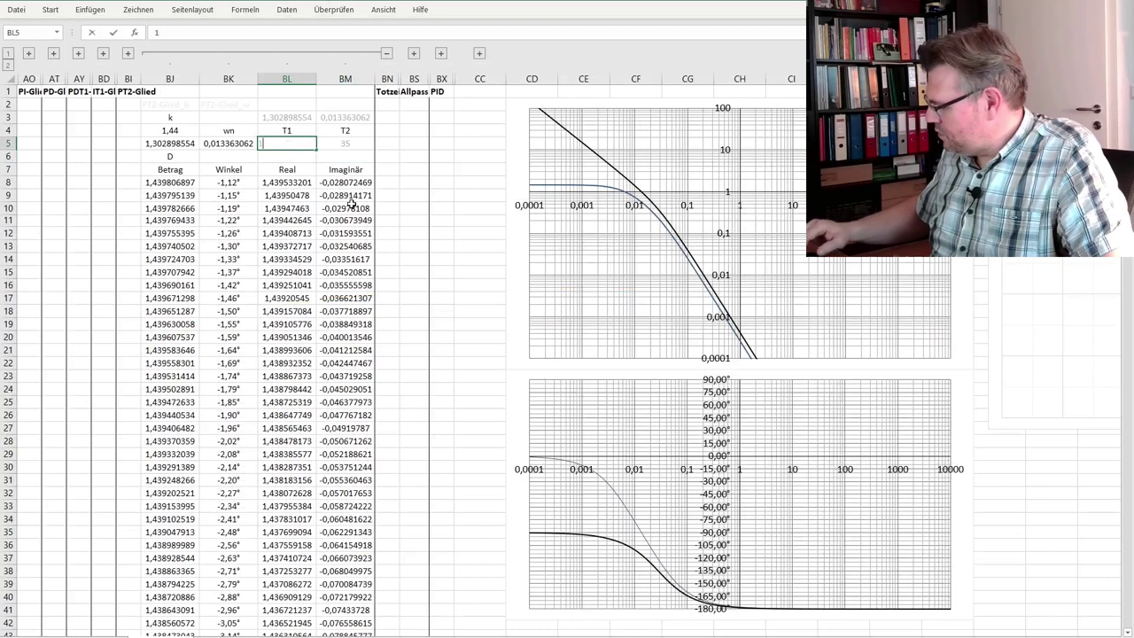
type("55")
key("Return")
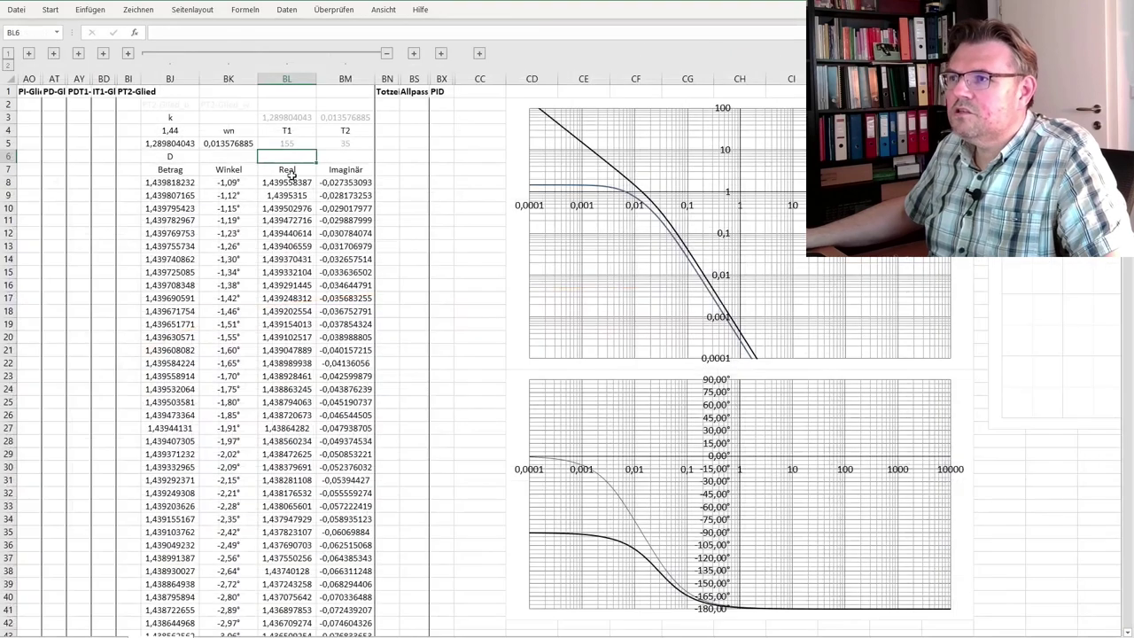
Reduce T1 of the PT2 element to 150.
left_click(294, 146)
type("15")
key("Return")
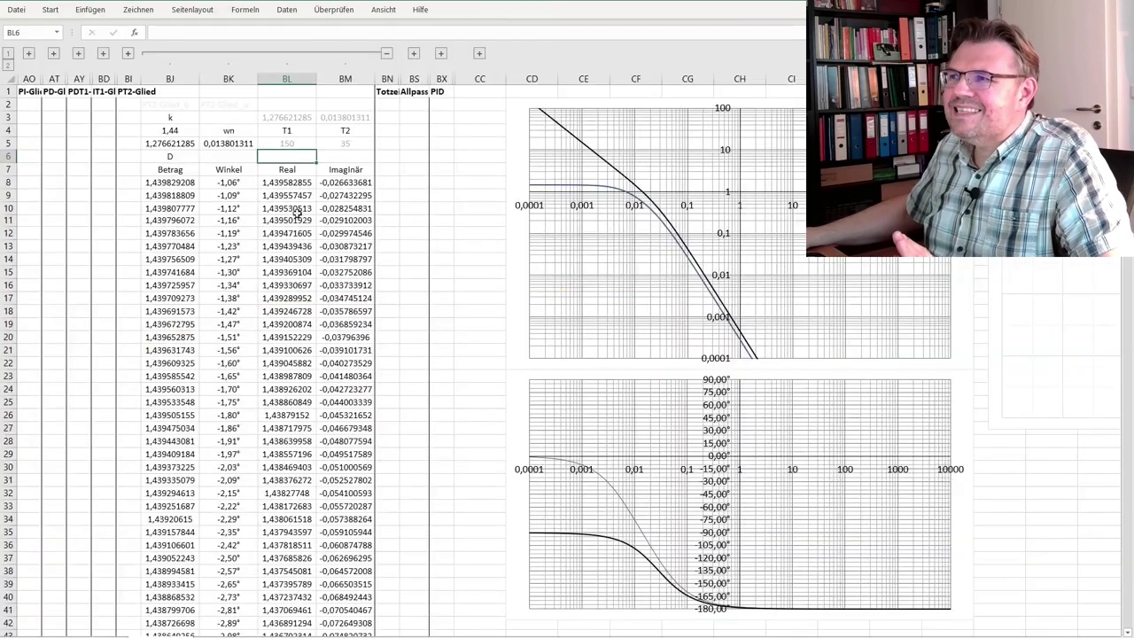
Try 36 for T2 of the PT2 element, set it to 37 and compare the curves in the chart.
left_click(354, 143)
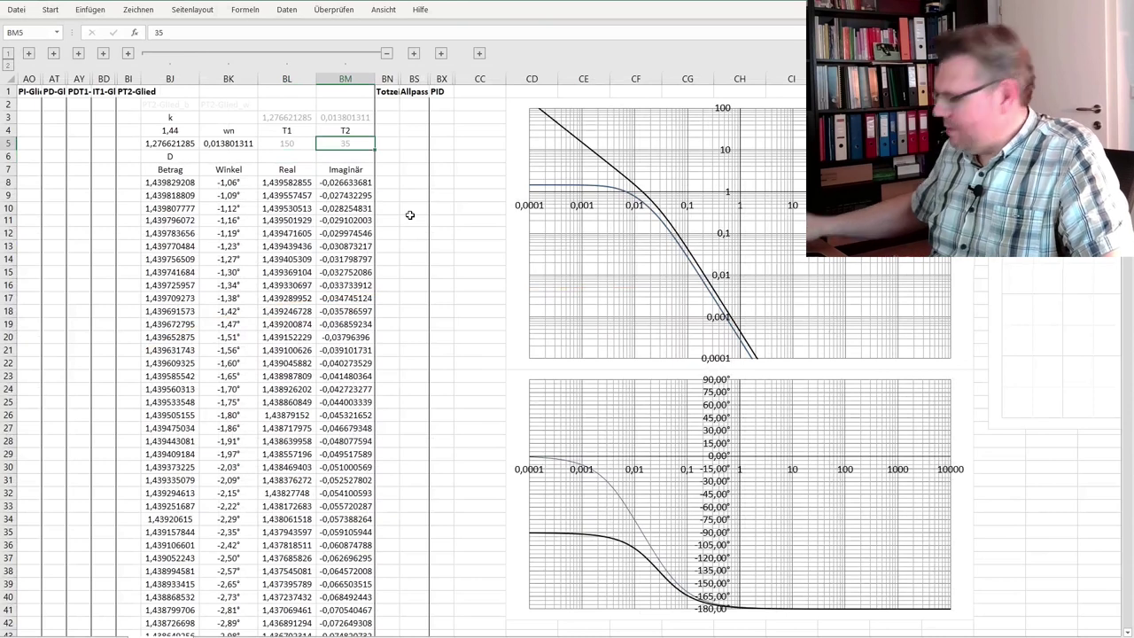
type("36")
key("Return")
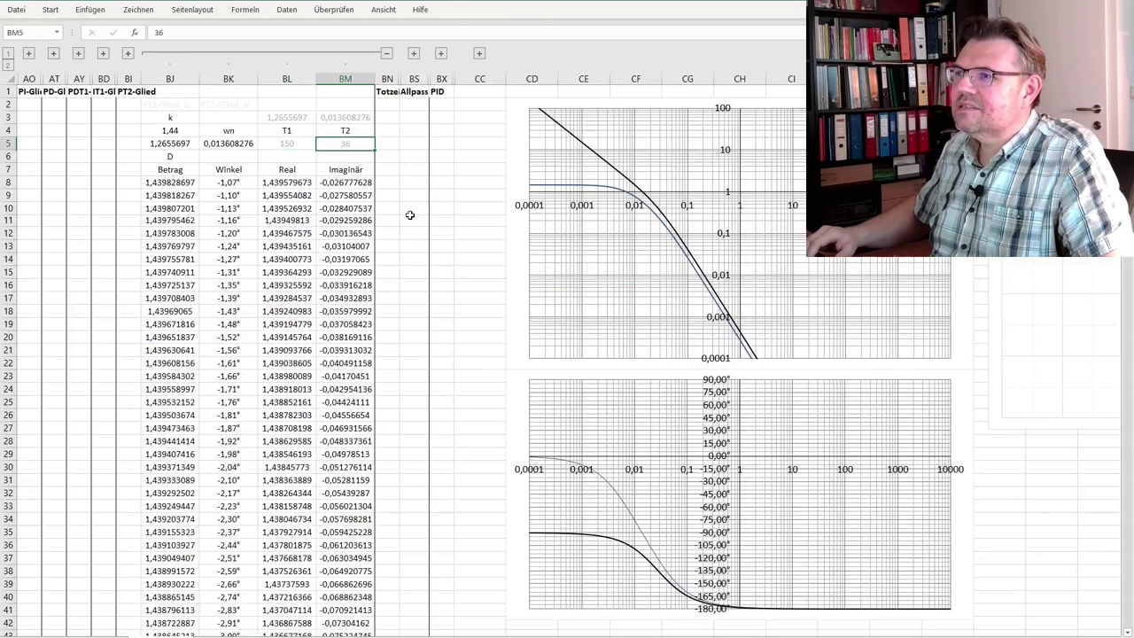
key("Return")
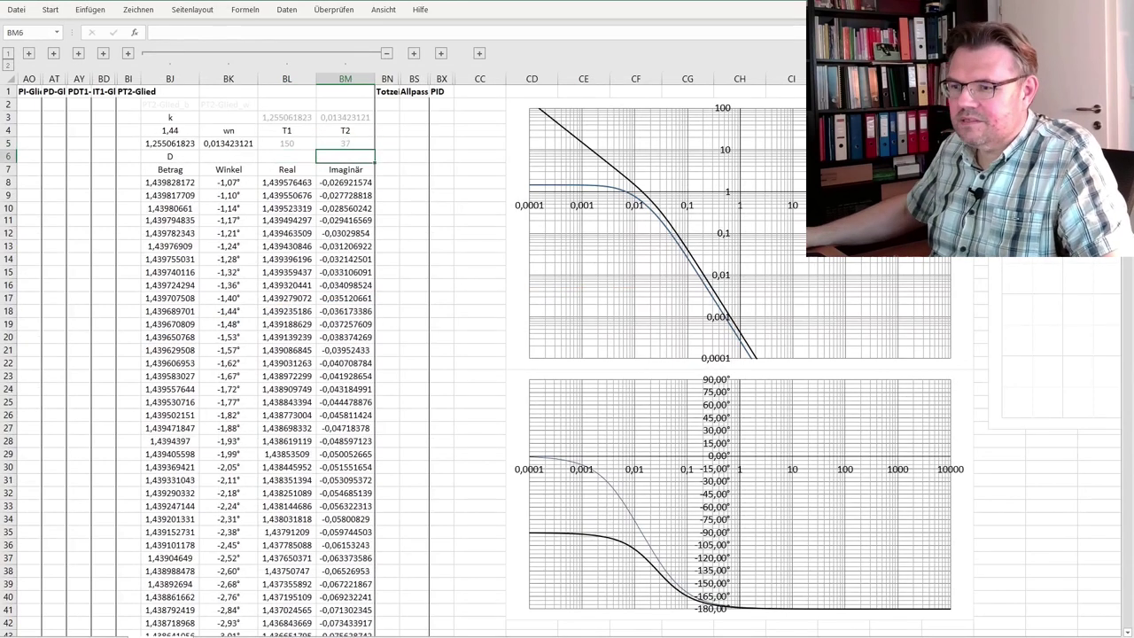
key("ctrl+Page_Up")
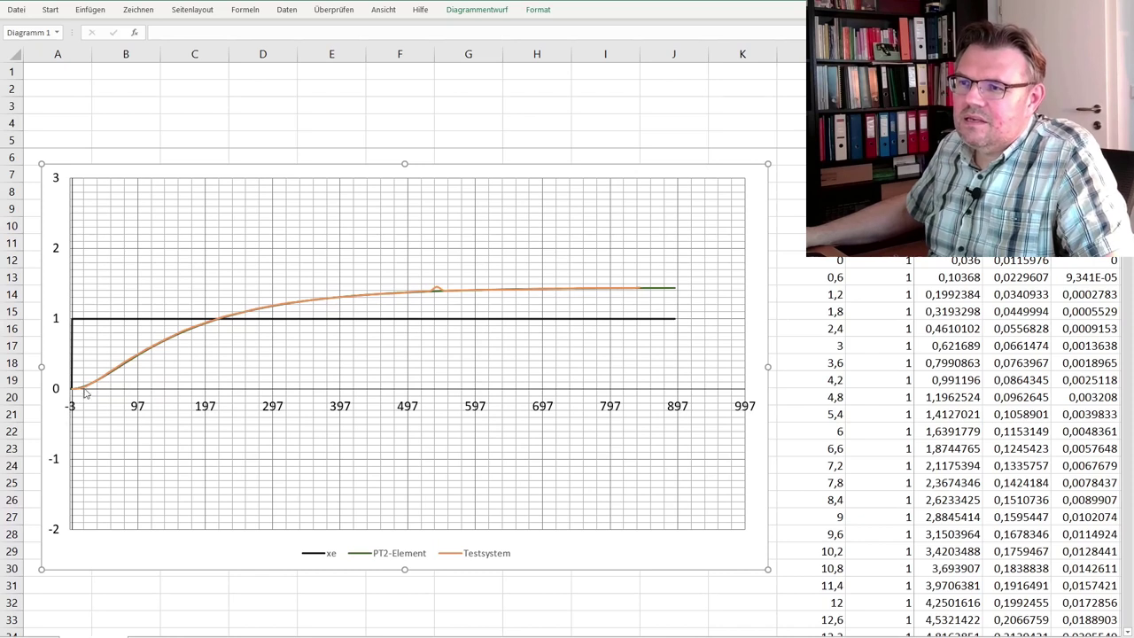
Set T1 of the PT2 element in BL5 to 145 and check the fit in the comparison chart.
key("ctrl+Page_Down")
left_click(307, 143)
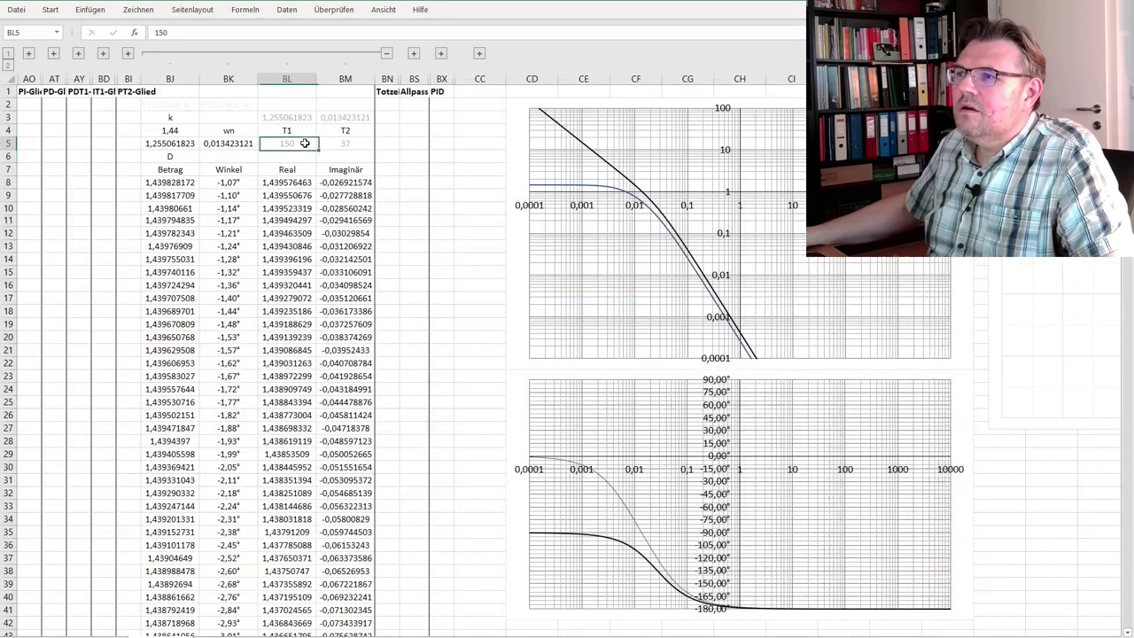
type("145")
key("Return")
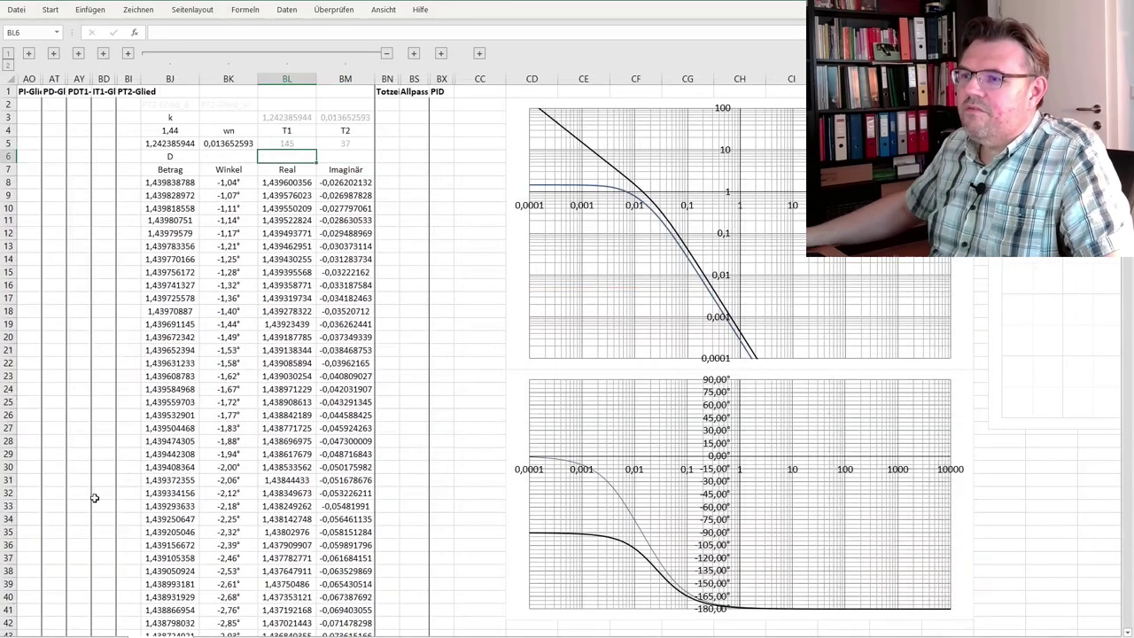
key("ctrl+Page_Up")
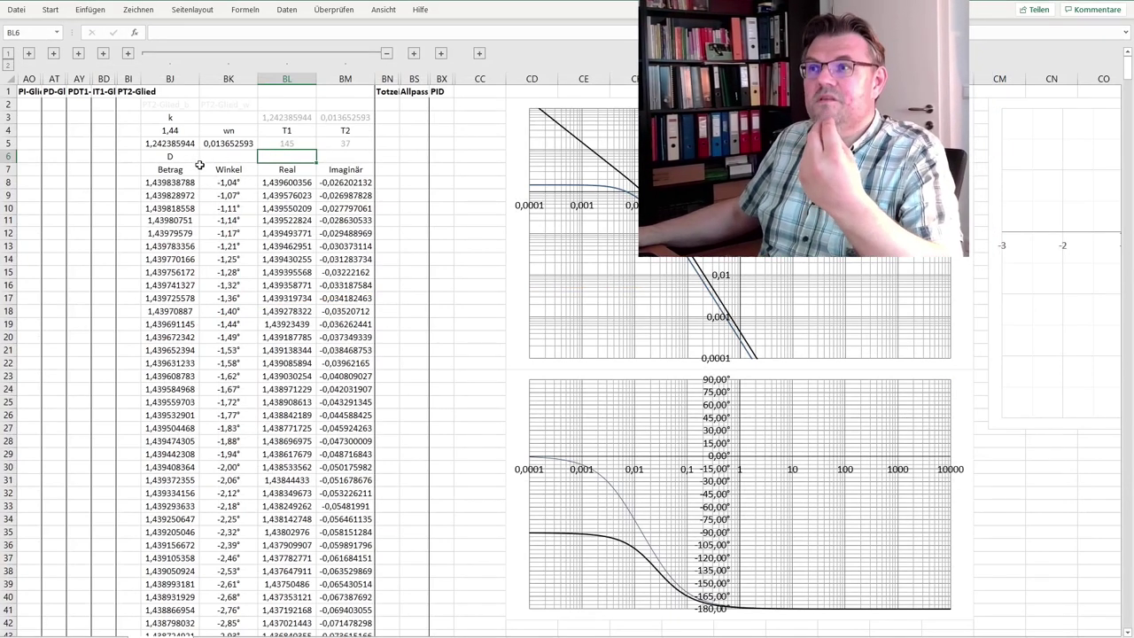
Copy wn of the PT2 element from BK5 and paste it as a value into G92 of the Streckenanlyse workbook.
left_click_drag(280, 145, 348, 144)
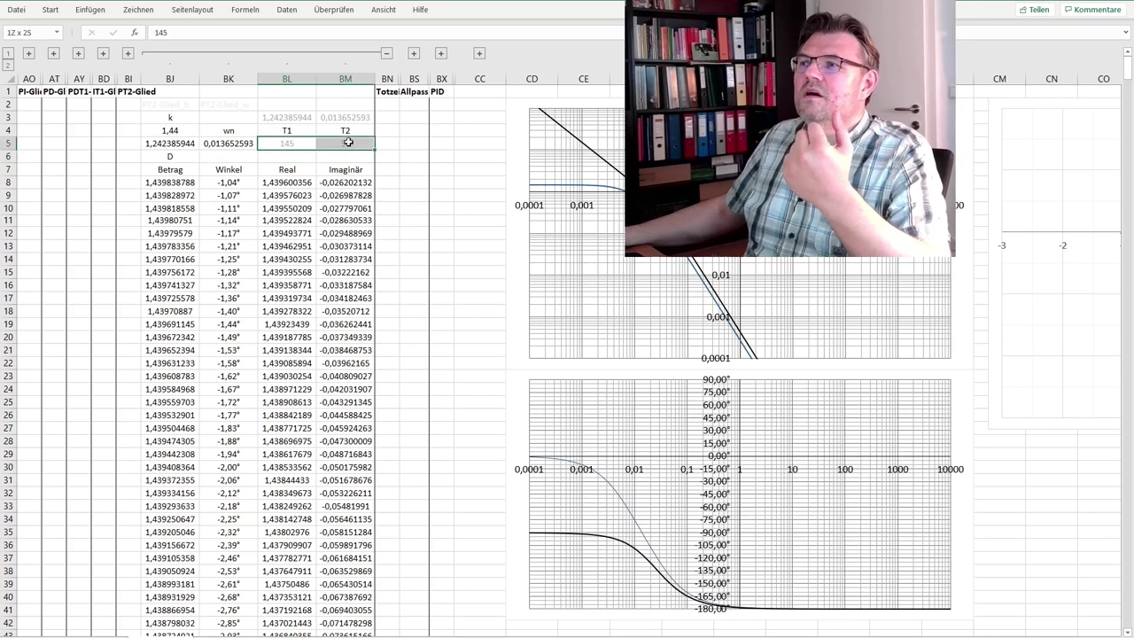
left_click(231, 140)
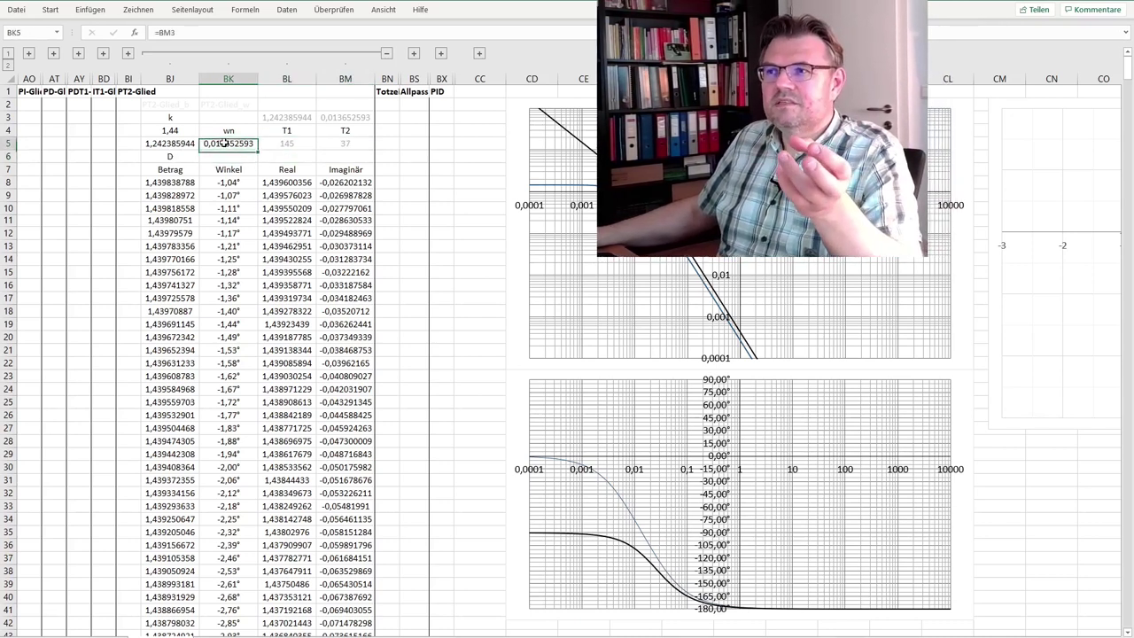
key("ctrl+c")
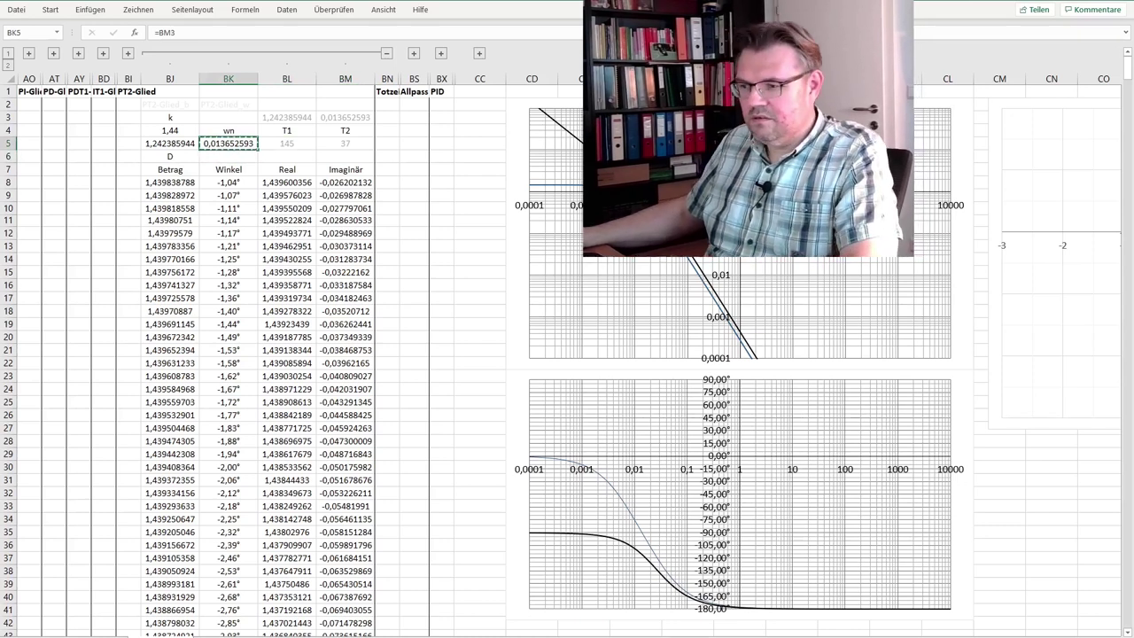
mouse_move(283, 630)
left_click(181, 611)
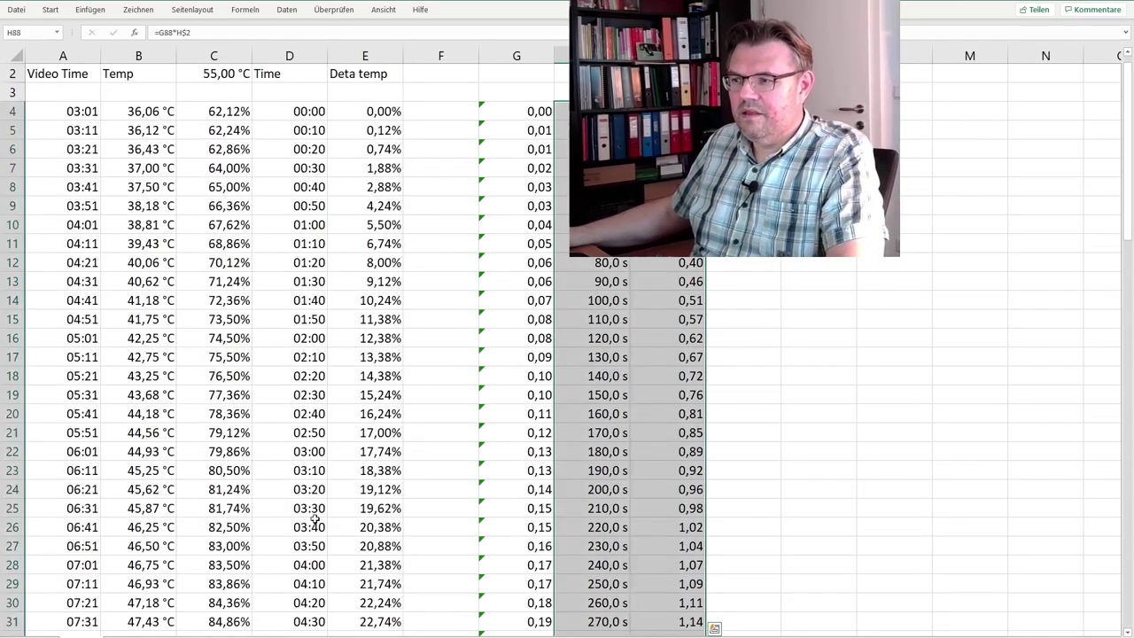
scroll(316, 519, "down", 12)
scroll(319, 519, "down", 16)
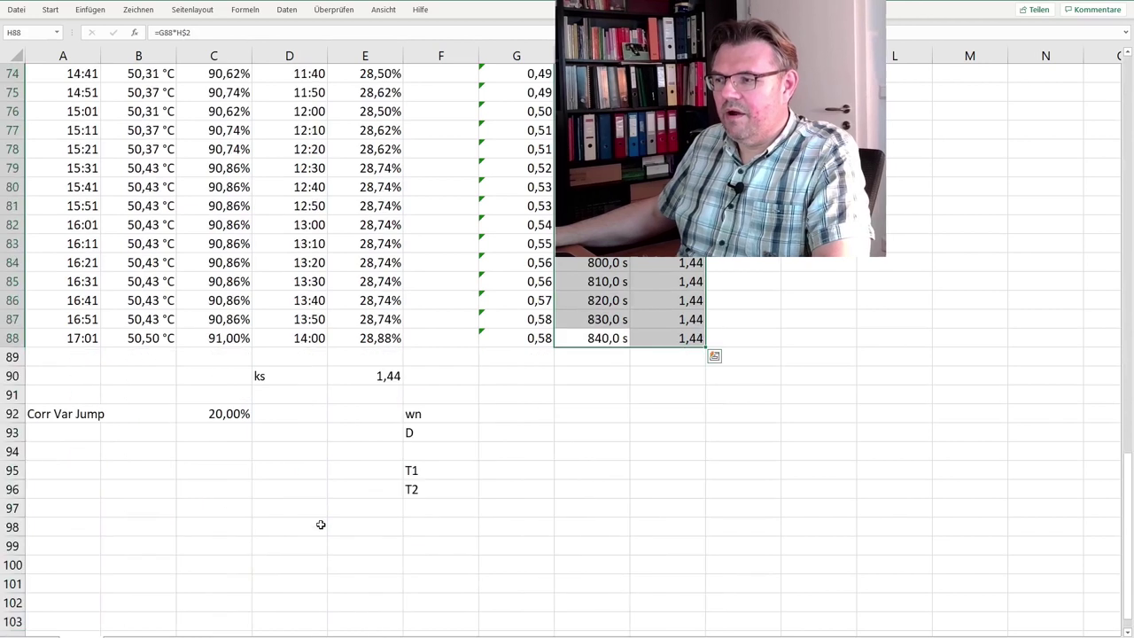
scroll(407, 399, "up", 2)
right_click(510, 296)
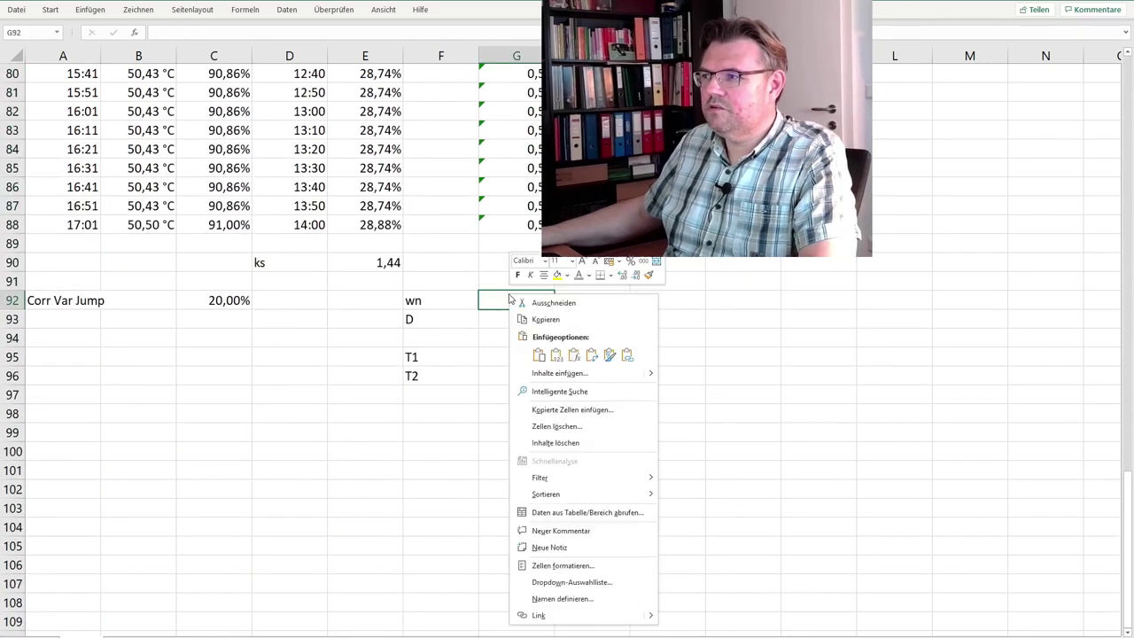
left_click(556, 354)
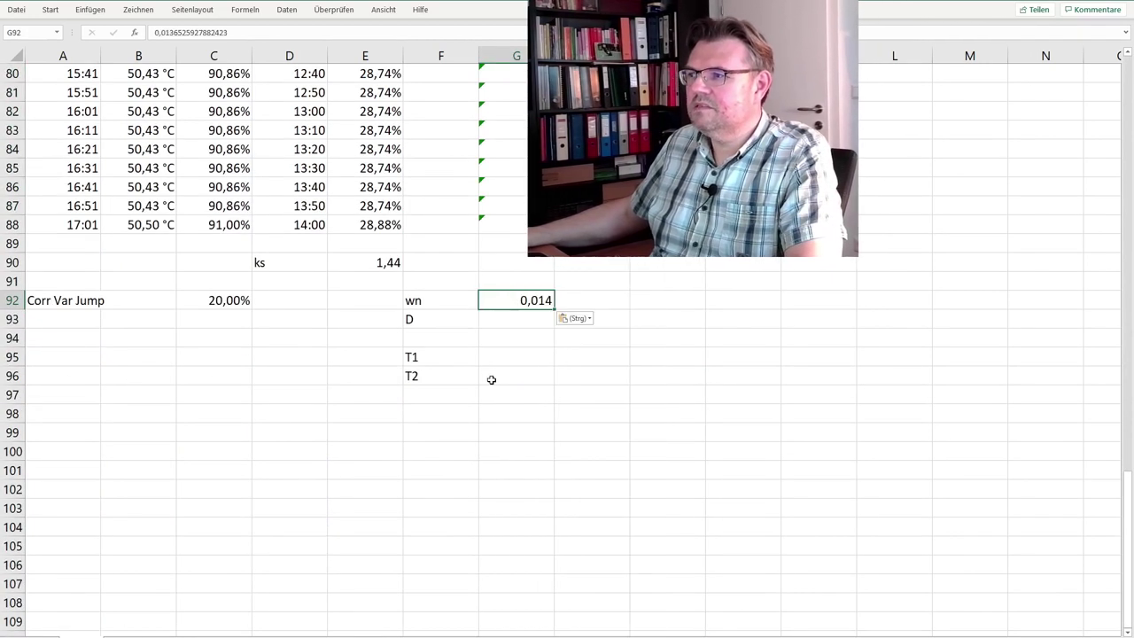
Copy the damping D of the PT2 element from BJ5 and paste it as a value into G93 beside the D label.
left_click(494, 384)
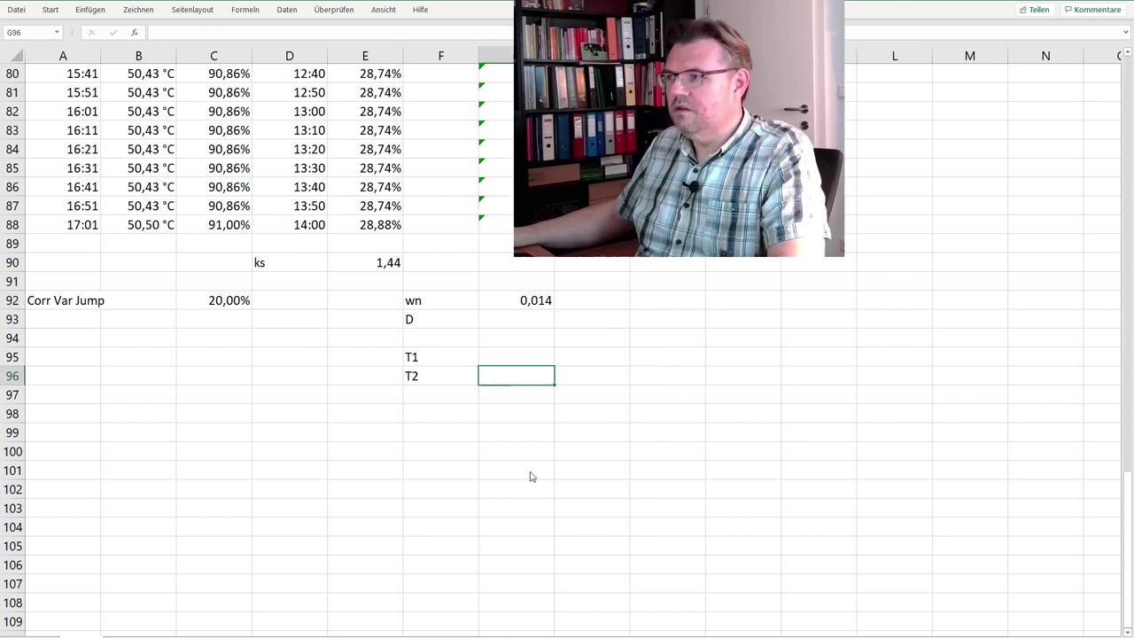
key("ctrl+Page_Up")
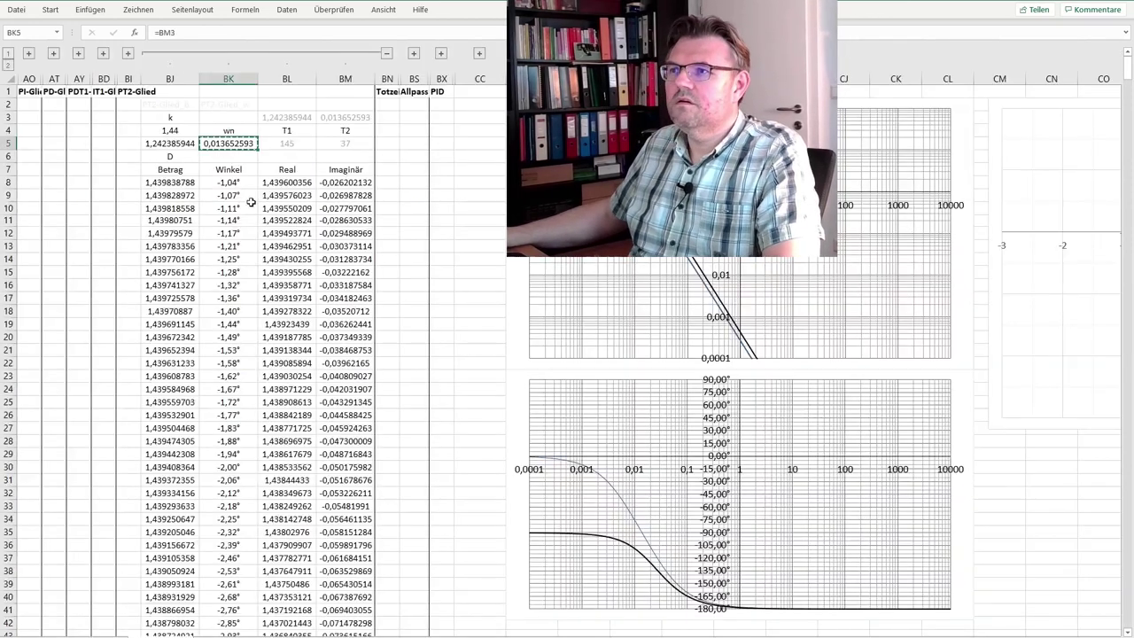
left_click(166, 144)
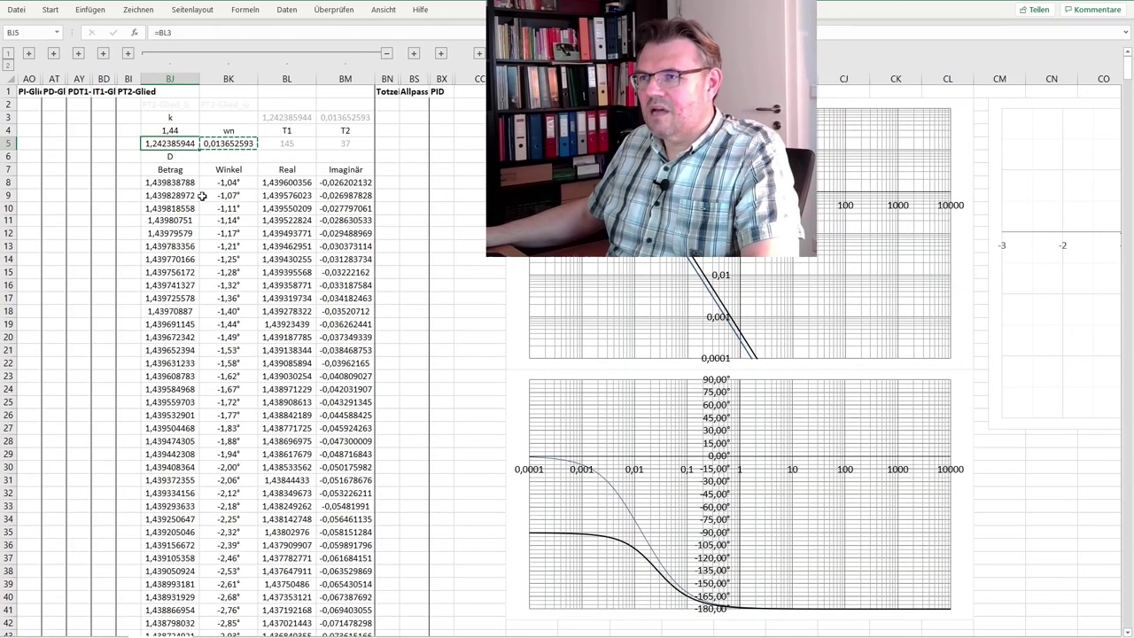
key("ctrl+c")
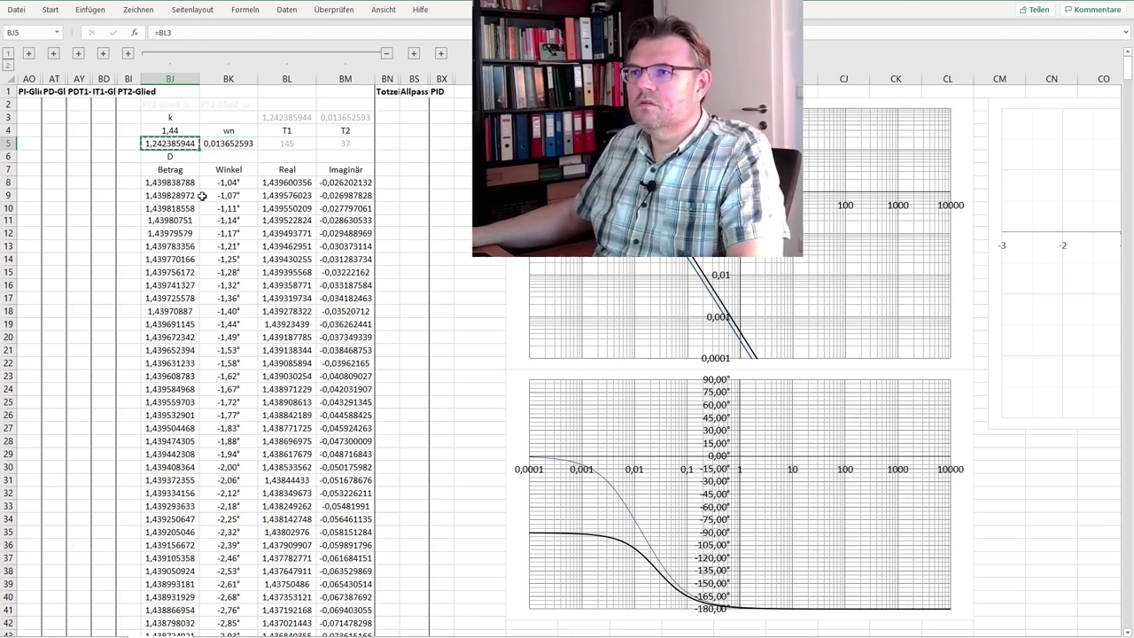
key("alt")
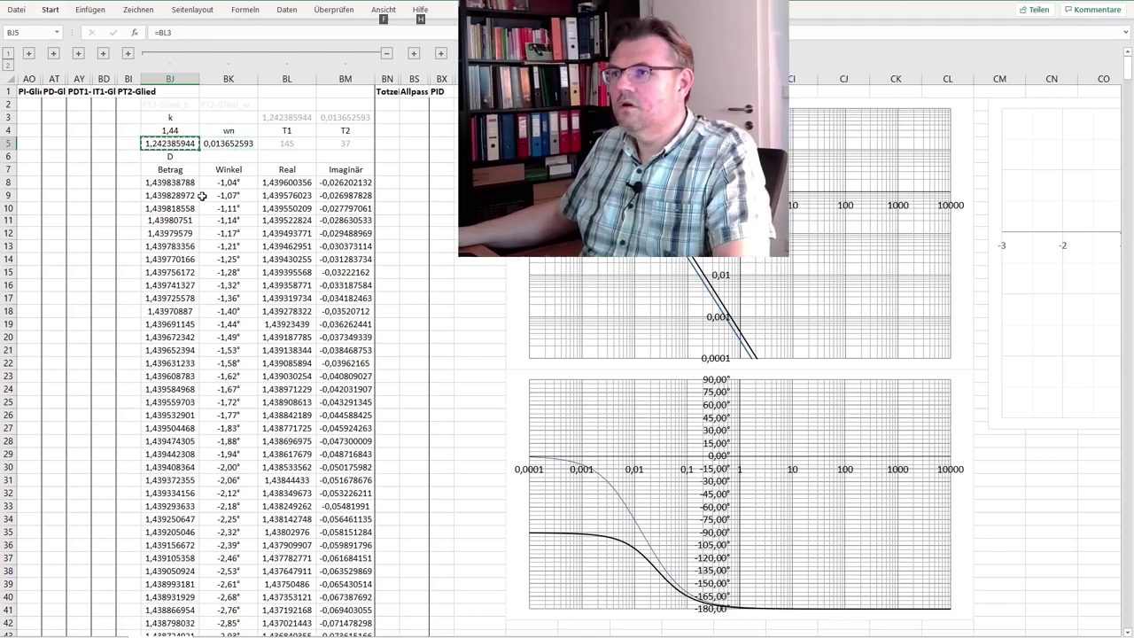
key("ctrl+Page_Up")
right_click(505, 320)
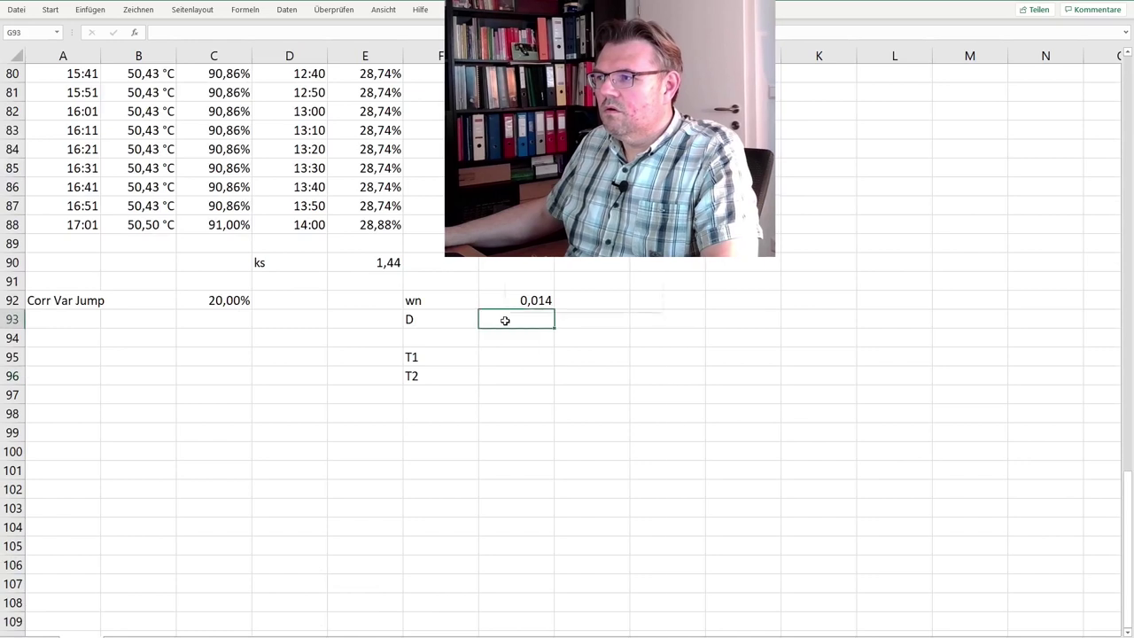
left_click(560, 390)
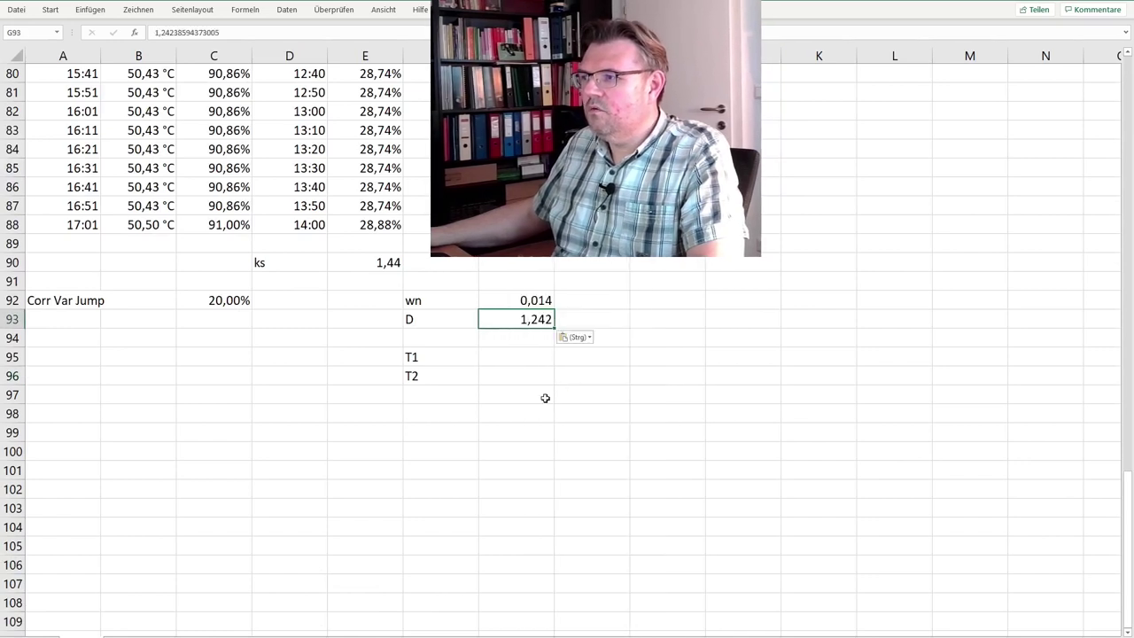
Record the PT2 time constants T1 = 145 in G95 and T2 = 37 in G96.
left_click(519, 409)
left_click(506, 359)
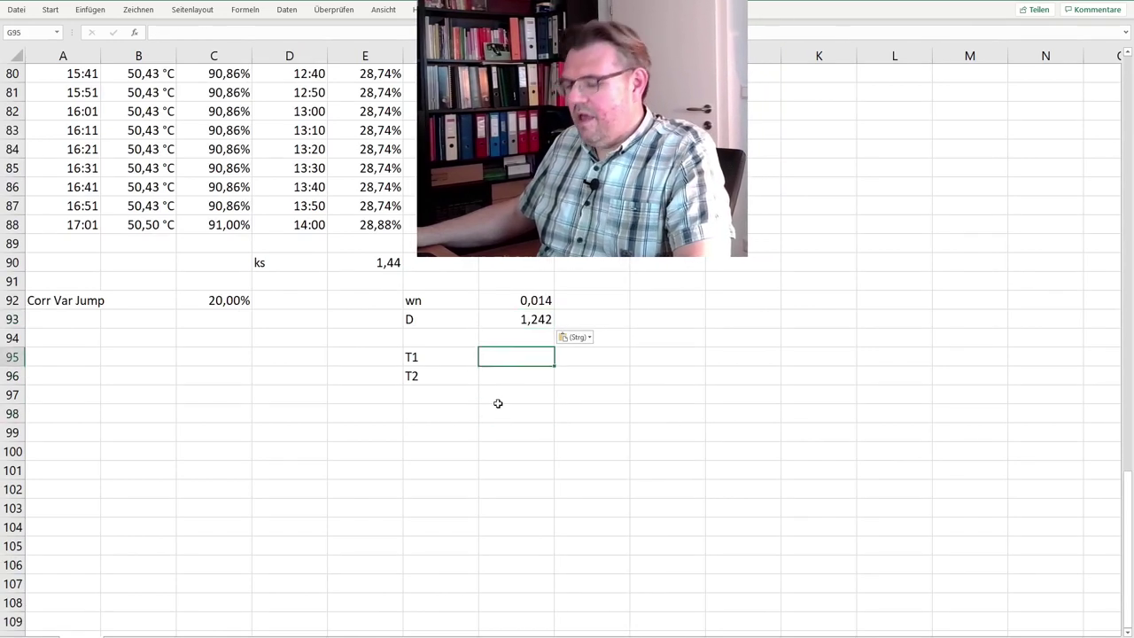
key("ctrl+Page_Up")
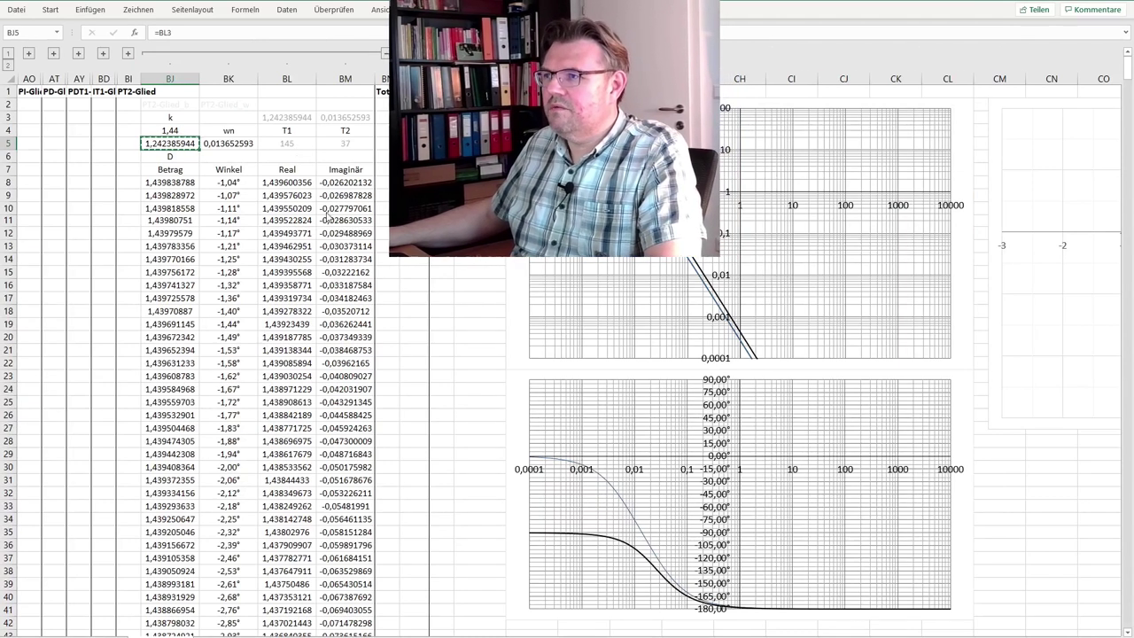
key("ctrl+Page_Down")
type("145")
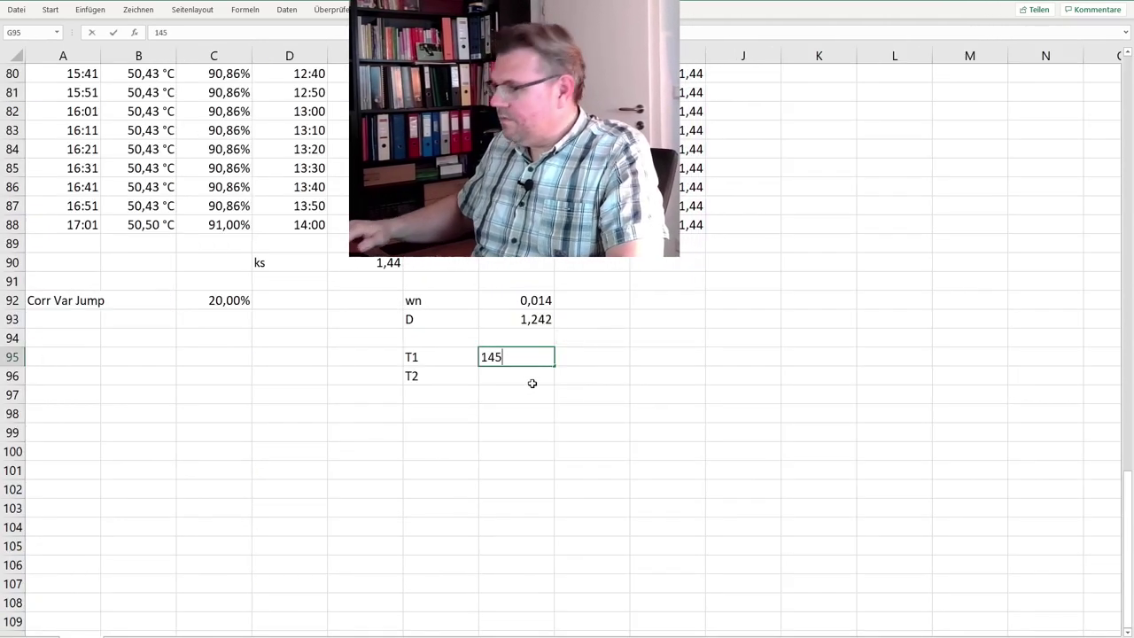
key("Return")
type("37")
key("Tab")
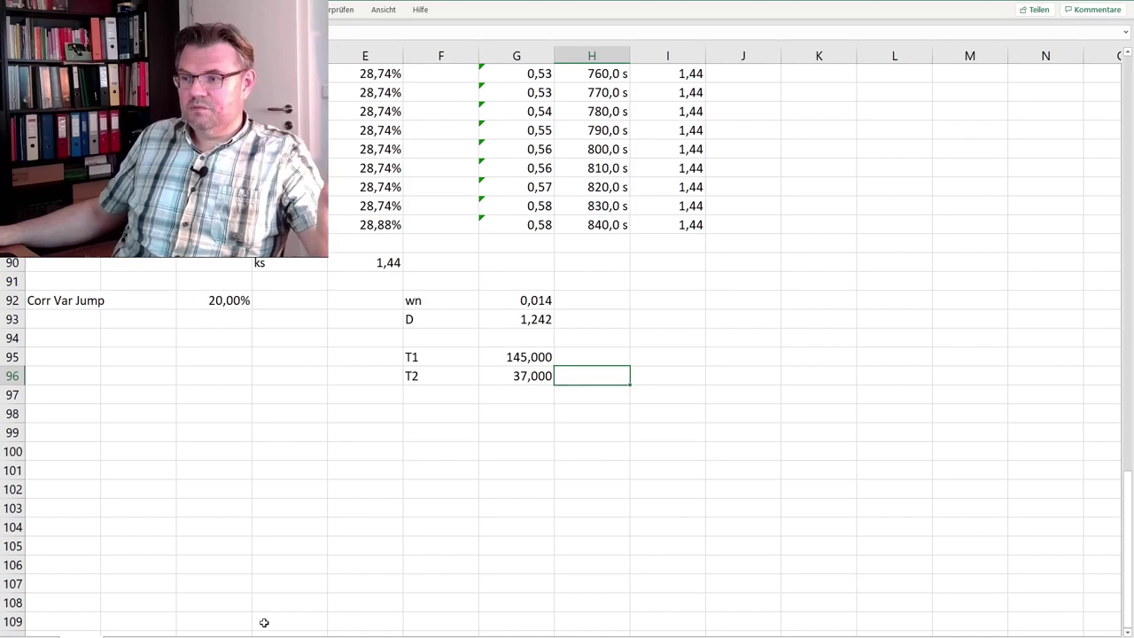
Switch back to the Übertragungselemente workbook to view the PT2 element's Bode plots.
mouse_move(212, 629)
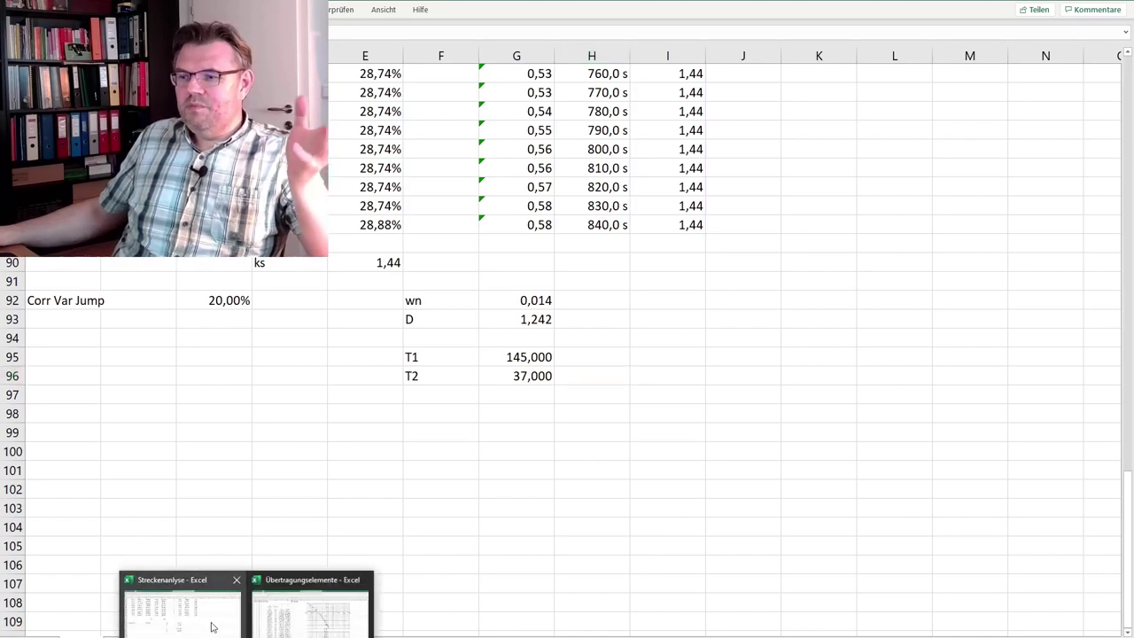
left_click(311, 620)
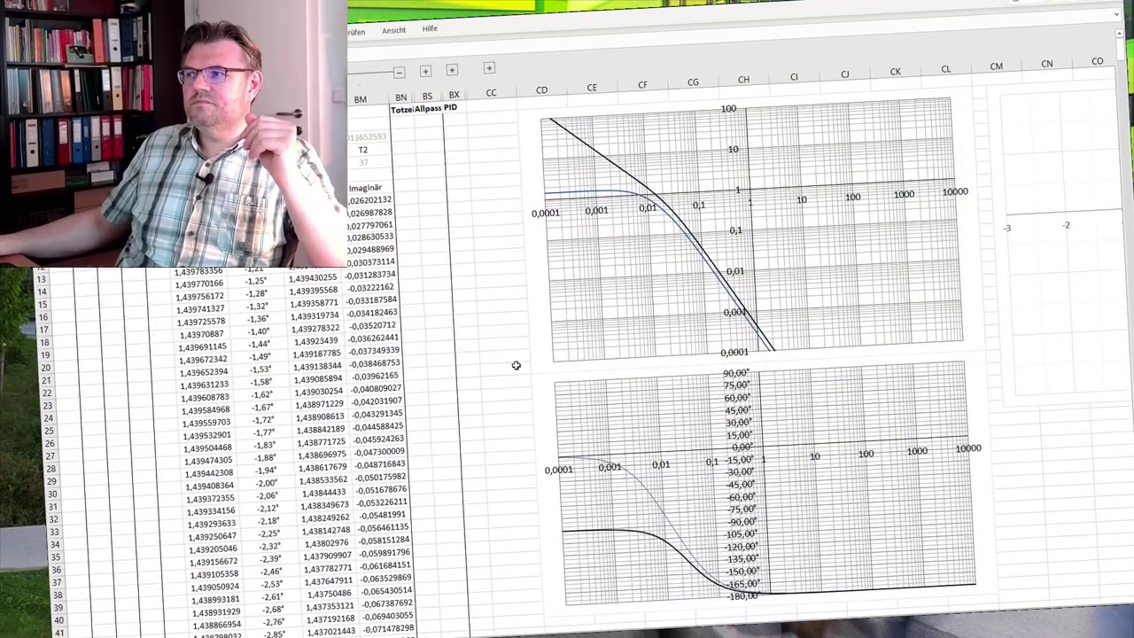